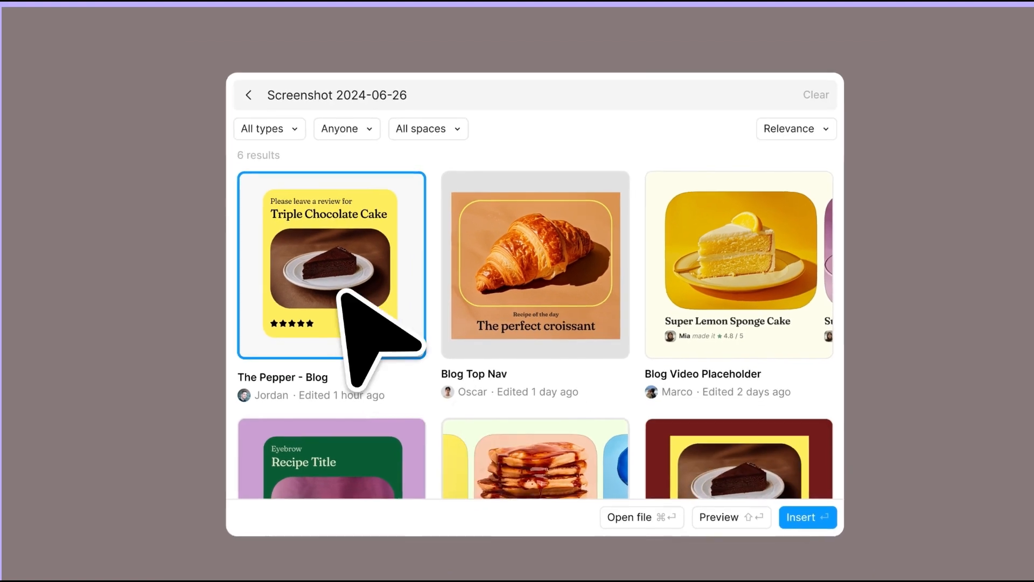
left_click_drag(341, 286, 533, 232)
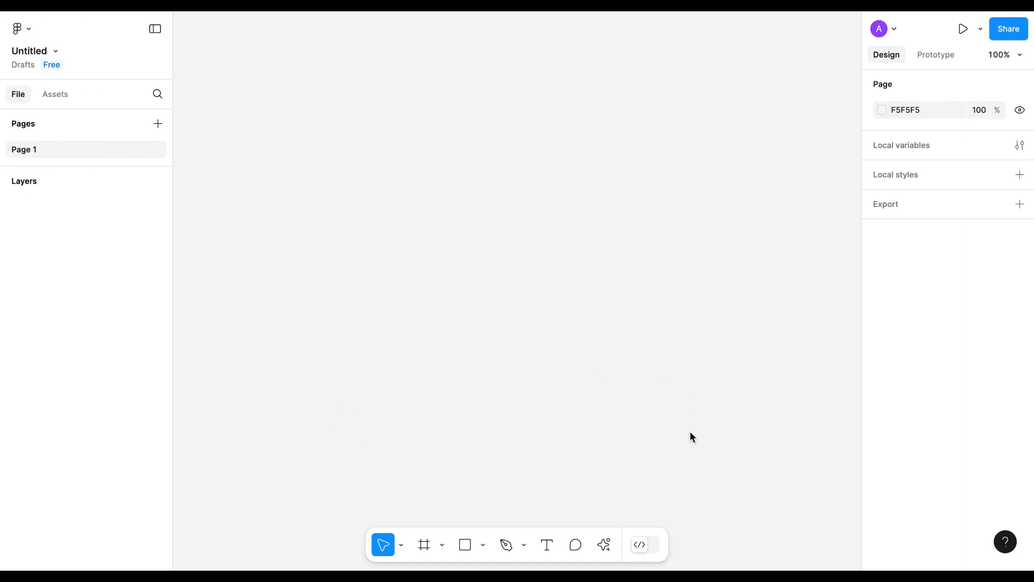
left_click(605, 545)
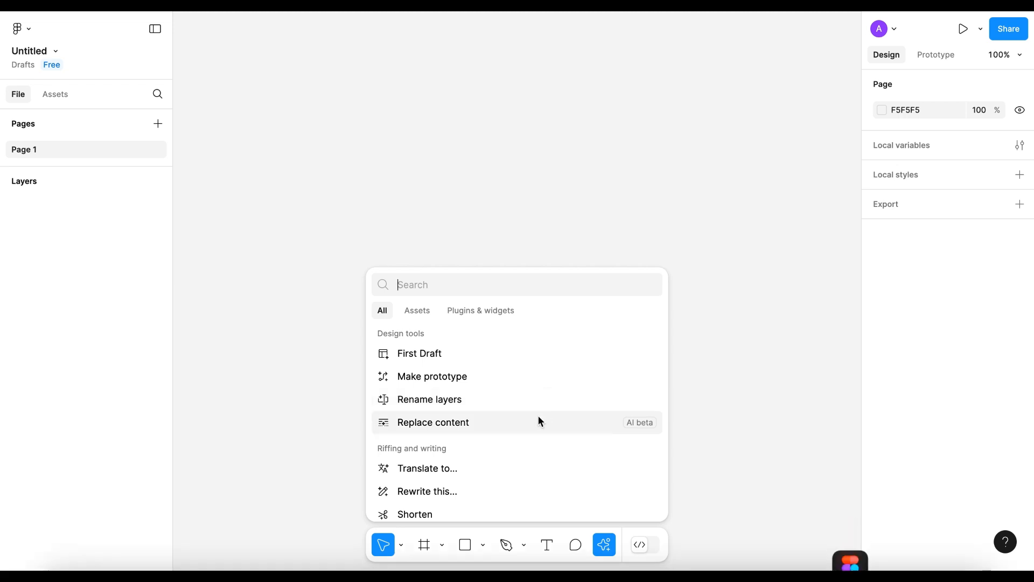
left_click(437, 360)
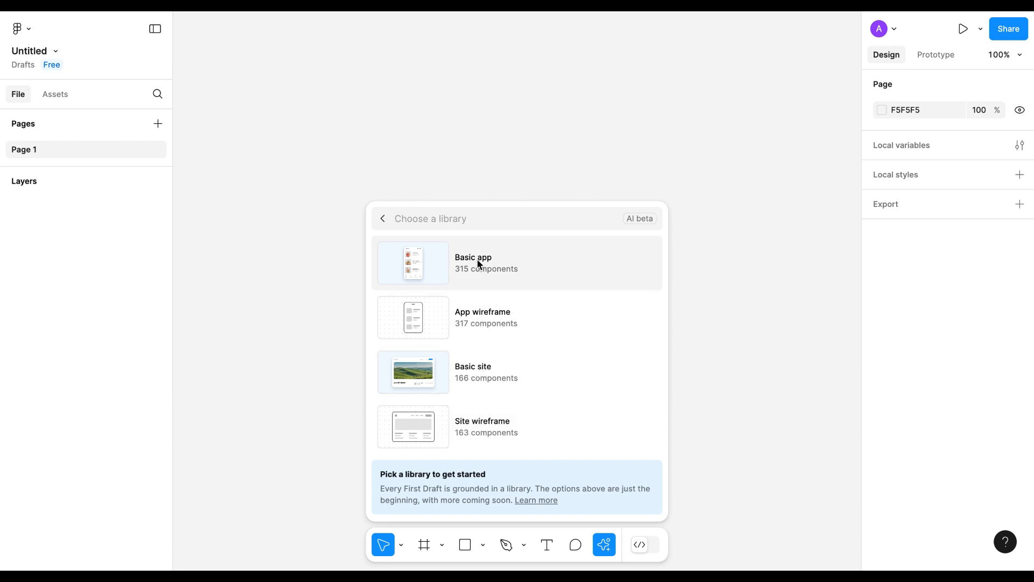
key("Escape")
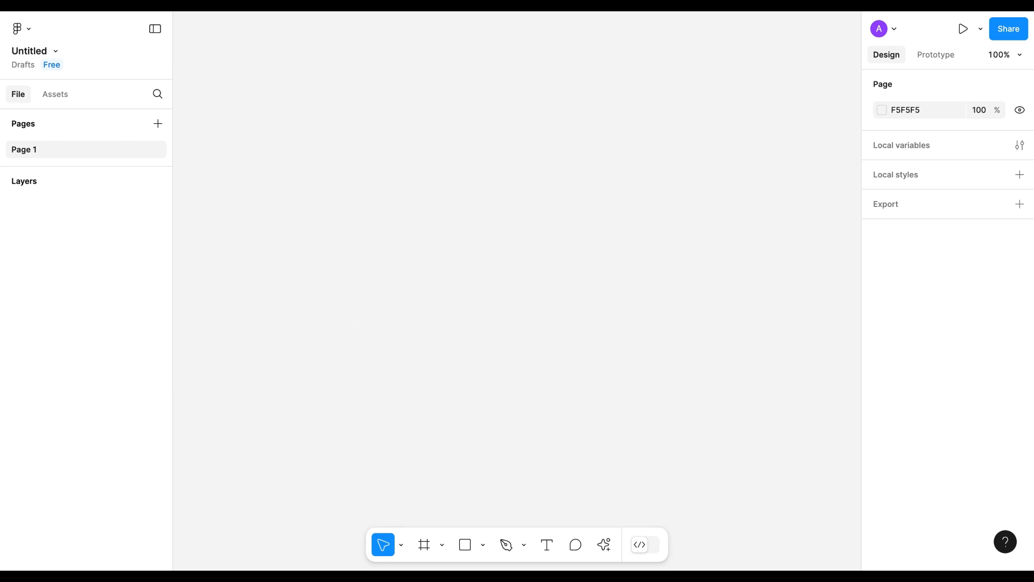
Start a First Draft with the Basic app library and begin its prompt with "create an ecommerce app for bicycle and"
left_click(602, 547)
left_click(432, 354)
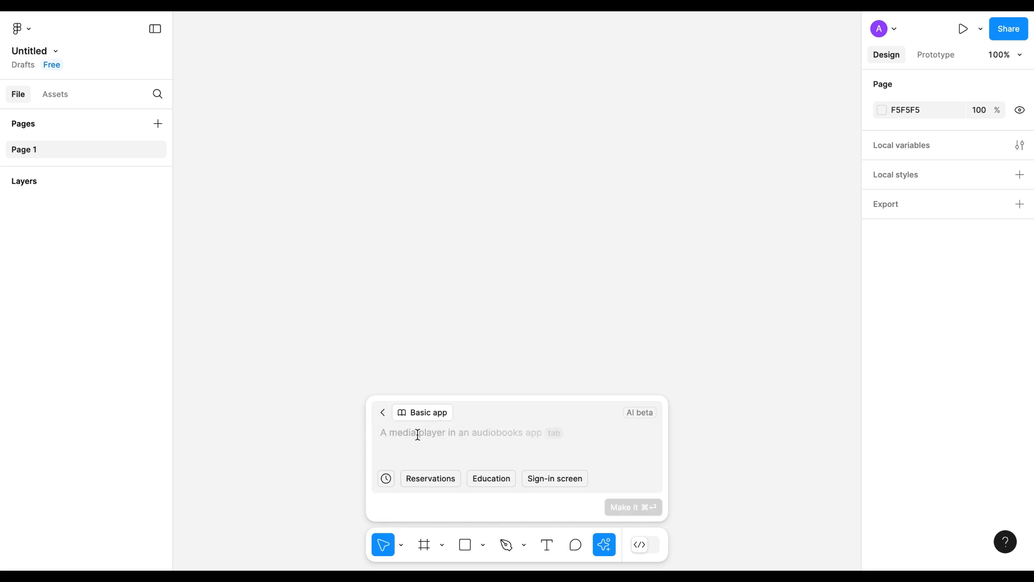
type("create a")
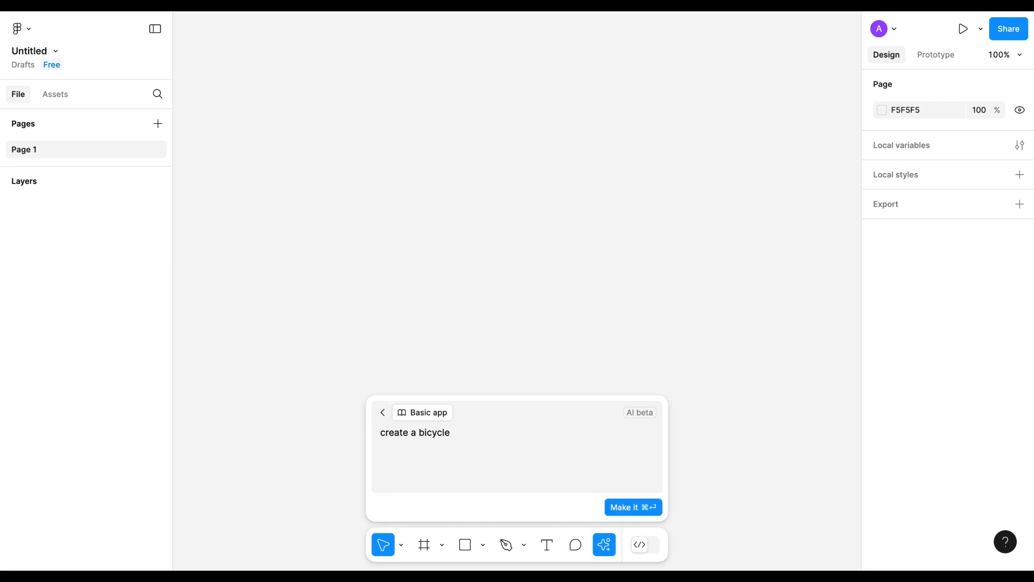
type(" bicycl")
key("BackSpace")
key("BackSpace")
key("BackSpace")
key("BackSpace")
key("BackSpace")
key("BackSpace")
type("n ecomm")
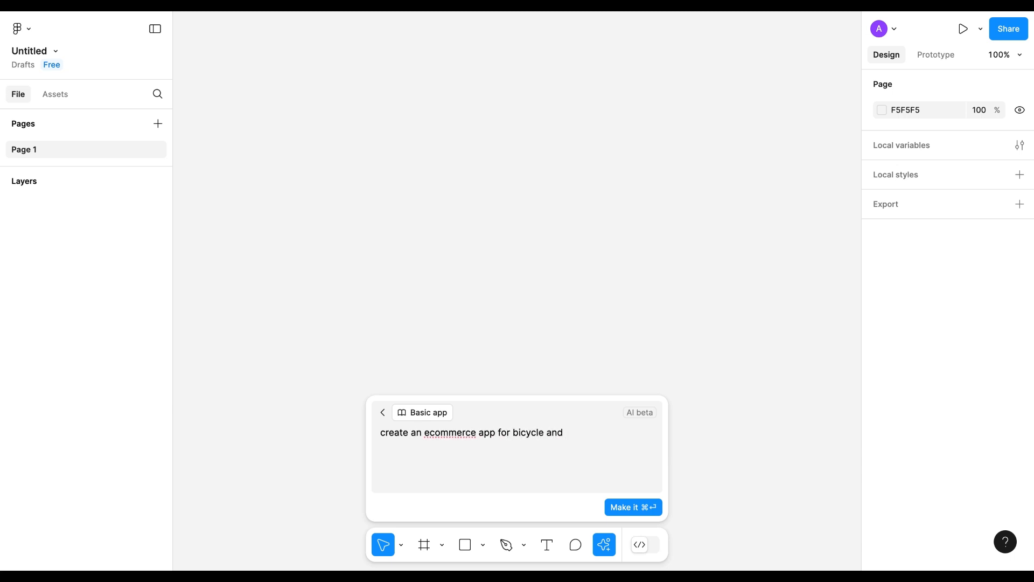
Complete the prompt with "smart scooters , with different sections and categories, add search bar" and generate the design
type(" smart scooters along wit")
key("BackSpace")
key("BackSpace")
key("BackSpace")
key("BackSpace")
key("BackSpace")
key("BackSpace")
key("BackSpace")
key("BackSpace")
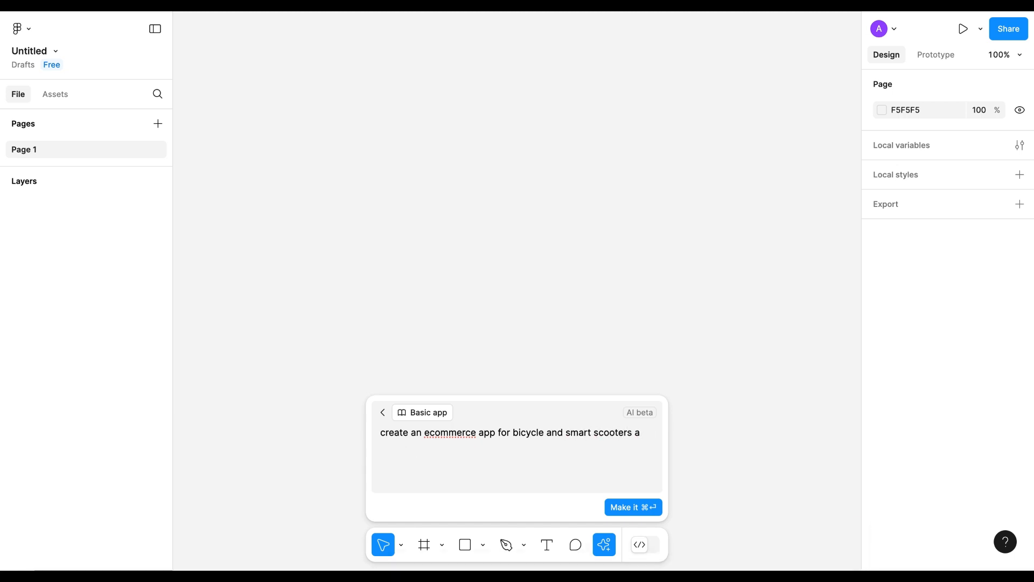
type("with different sections and categories, add search bar")
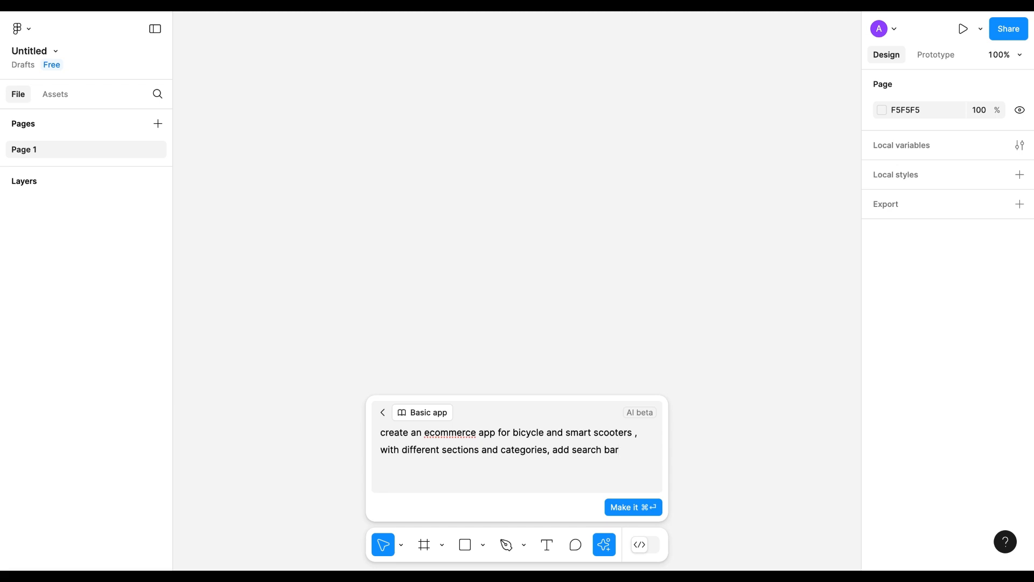
left_click(629, 507)
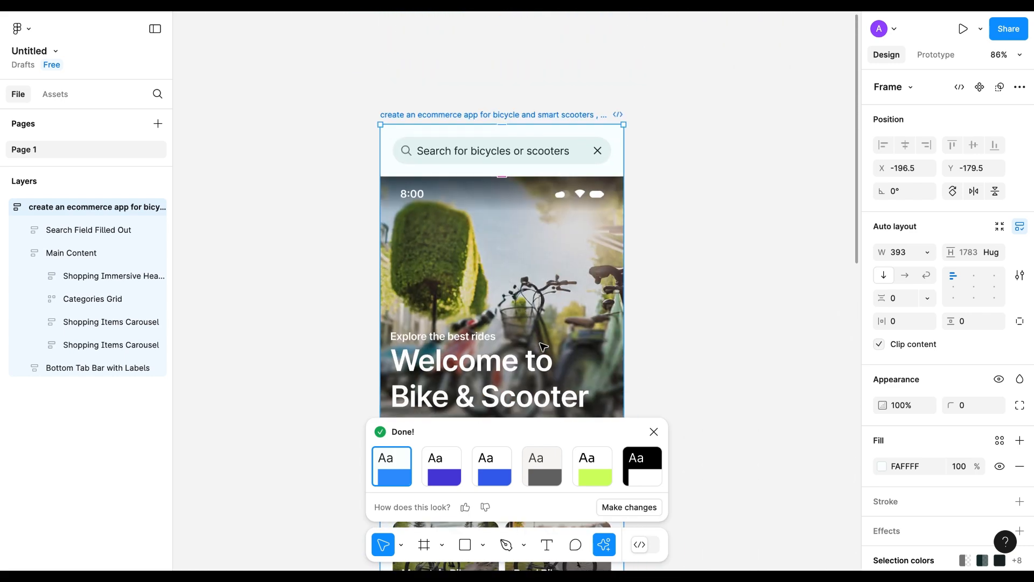
Examine the generated app screen from the search field and hero header through the categories and carousels to the tab bar
left_click(829, 262)
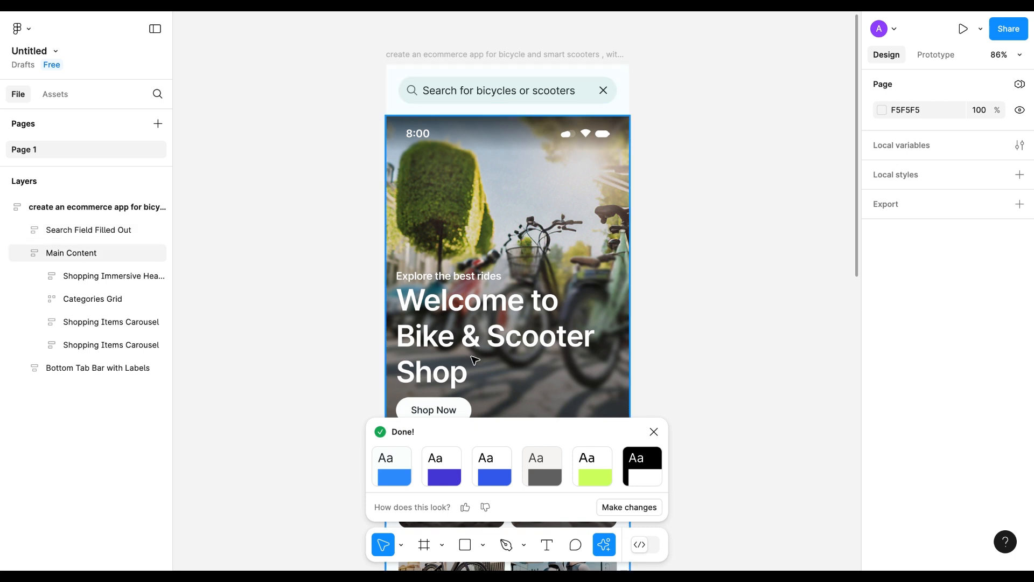
scroll(558, 360, "down", 5)
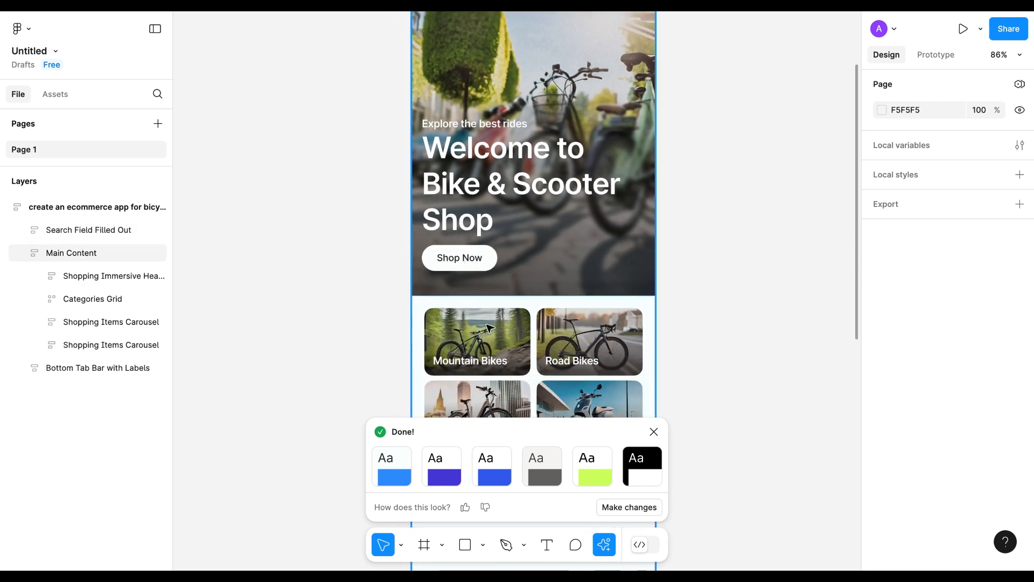
scroll(539, 361, "down", 5)
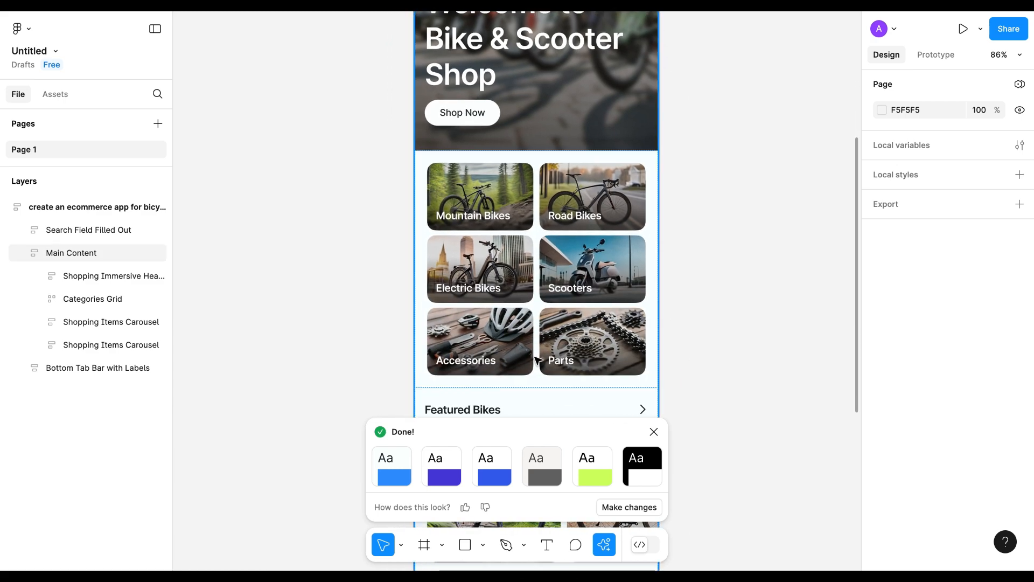
scroll(597, 337, "down", 8)
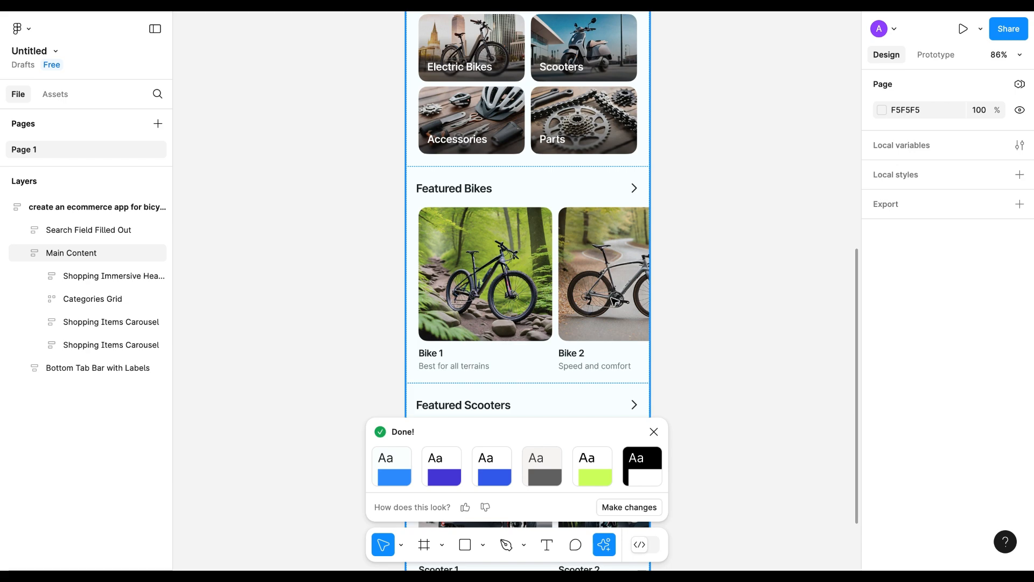
left_click(560, 302)
left_click(531, 304)
scroll(522, 275, "down", 5)
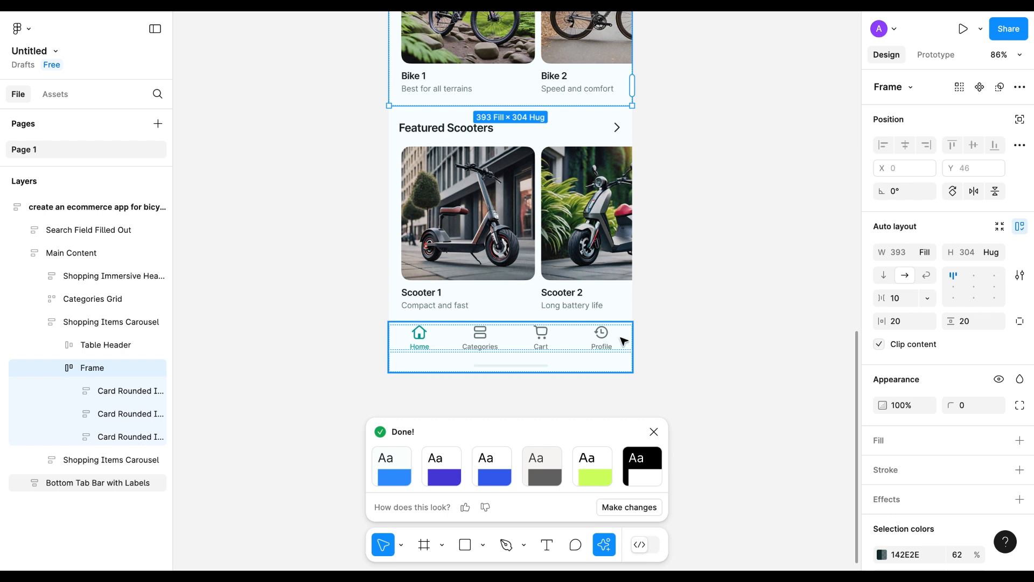
scroll(620, 348, "right", 1)
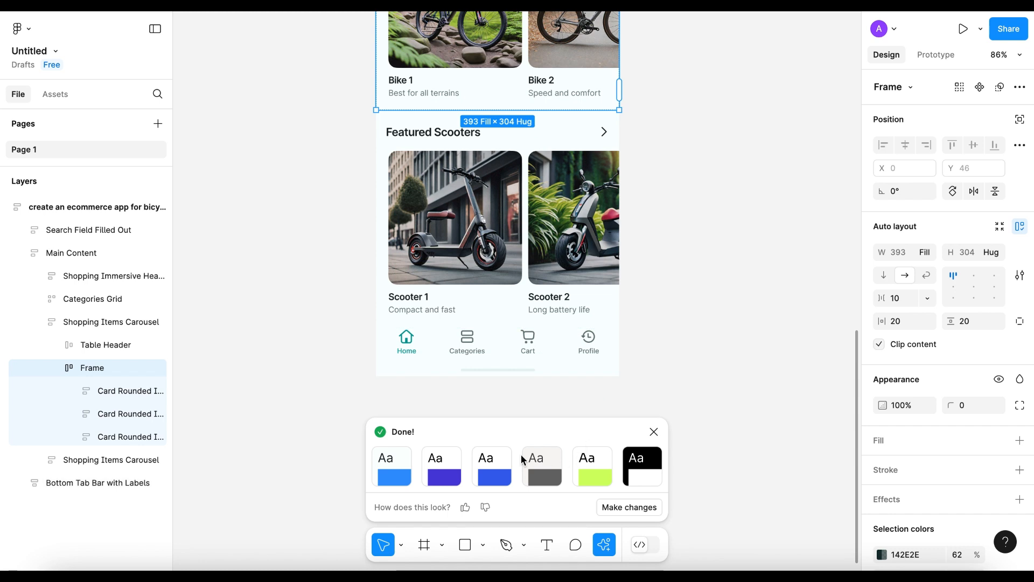
Try the purple, blue, grey and original light-blue theme presets on the generated design
left_click(442, 474)
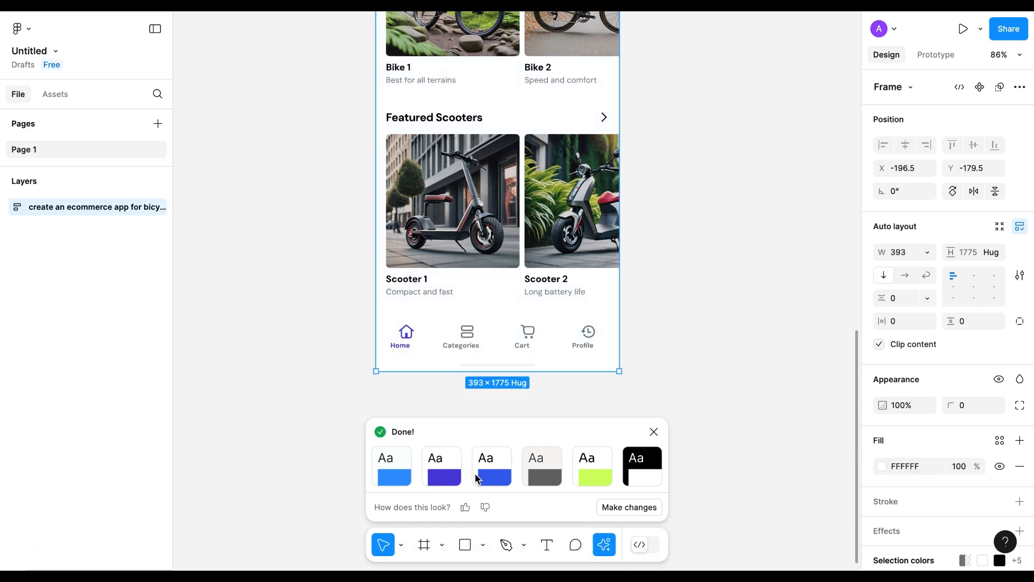
left_click(500, 478)
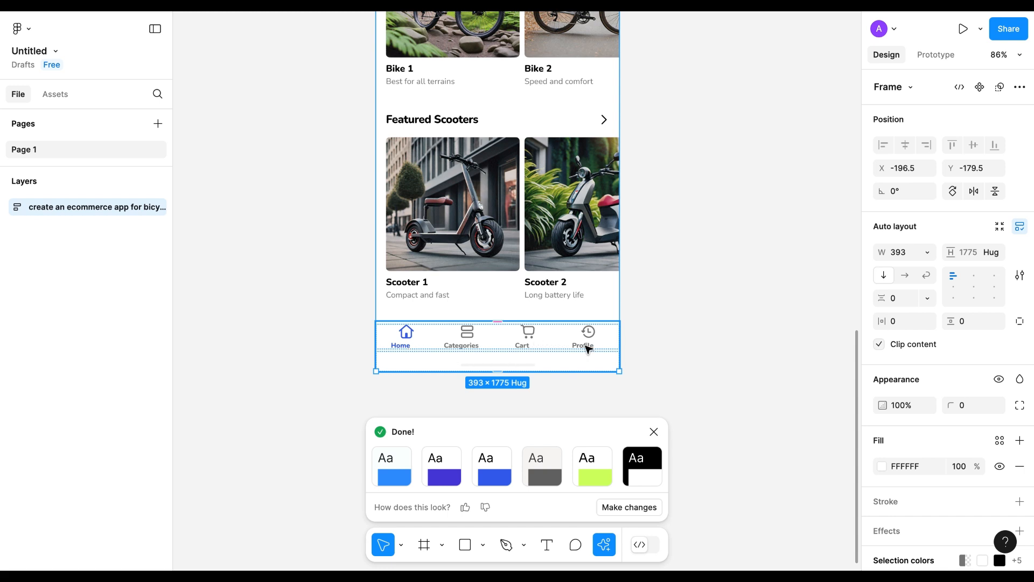
left_click(540, 473)
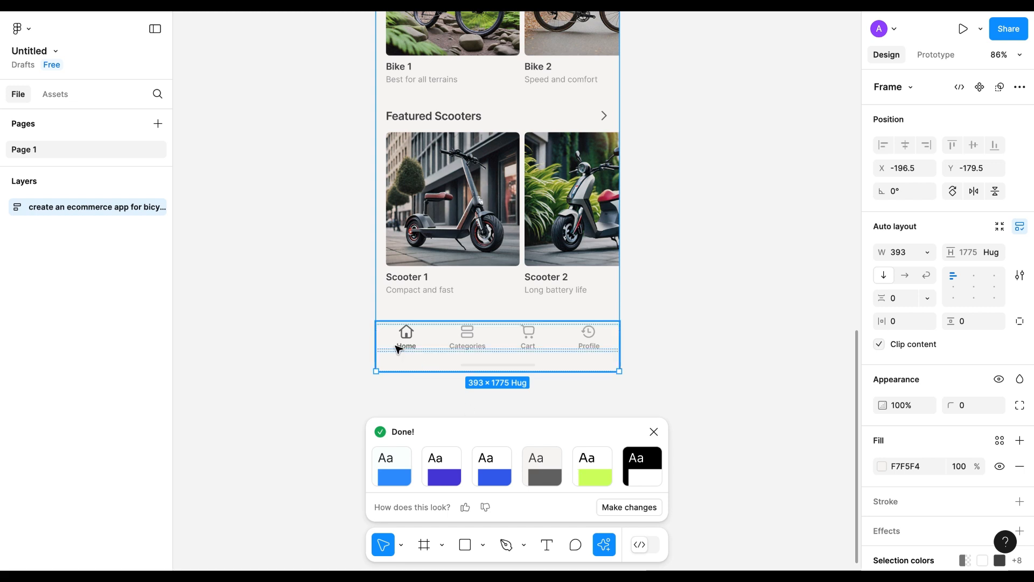
left_click(390, 476)
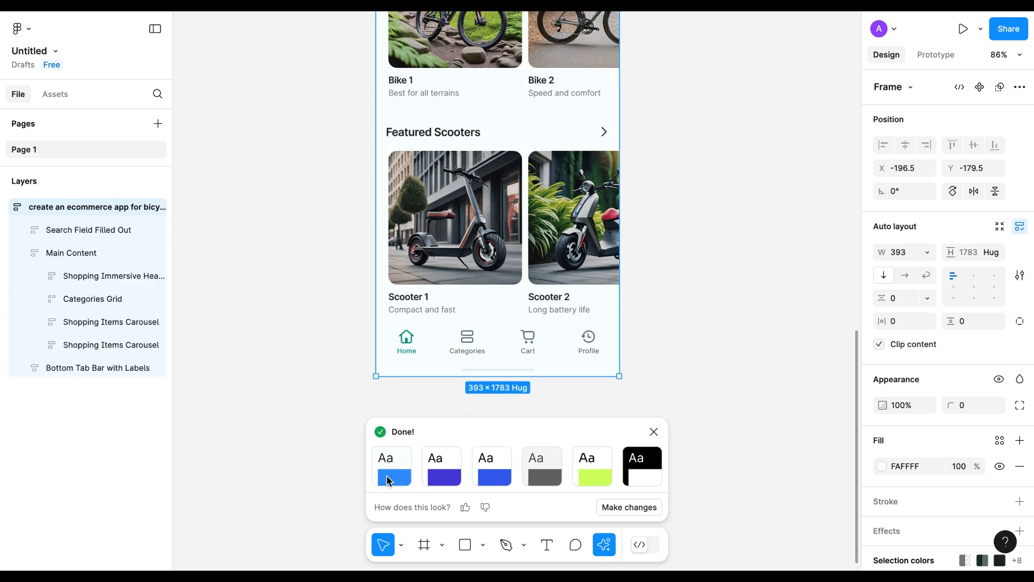
Apply the black-and-white theme preset to the generated app design and review its sections
left_click(637, 466)
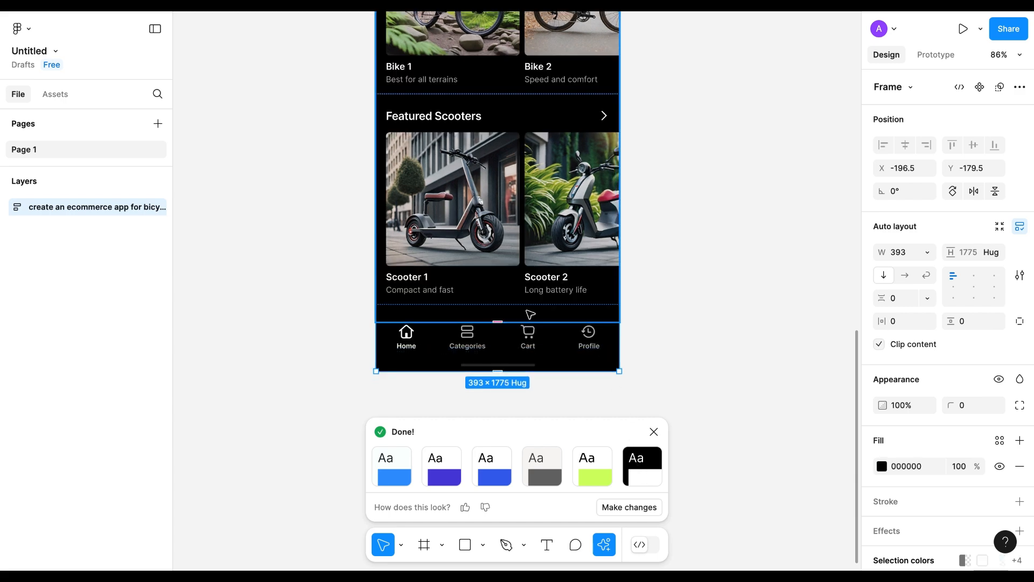
scroll(482, 338, "up", 3)
scroll(482, 339, "up", 10)
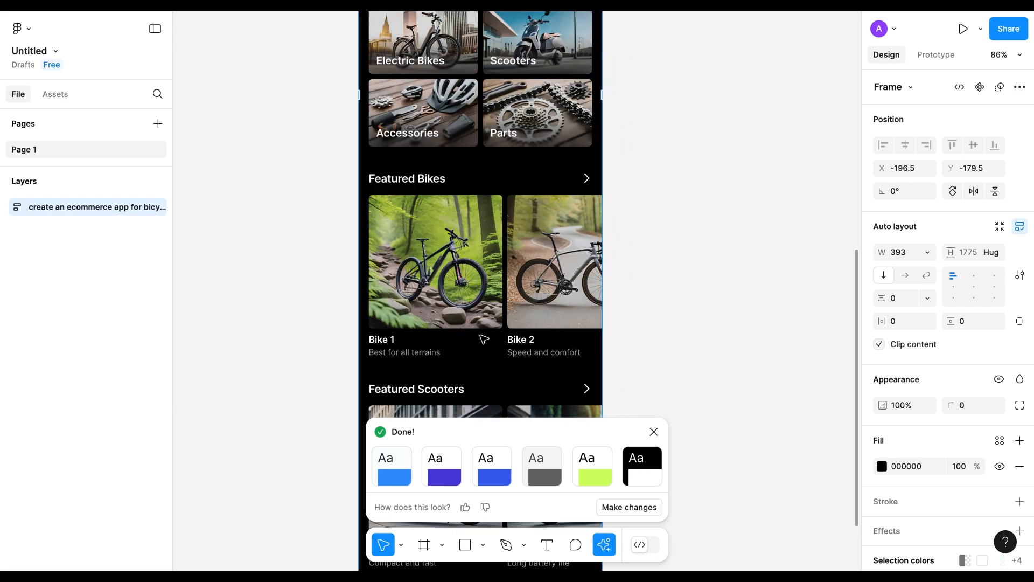
scroll(483, 338, "down", 2)
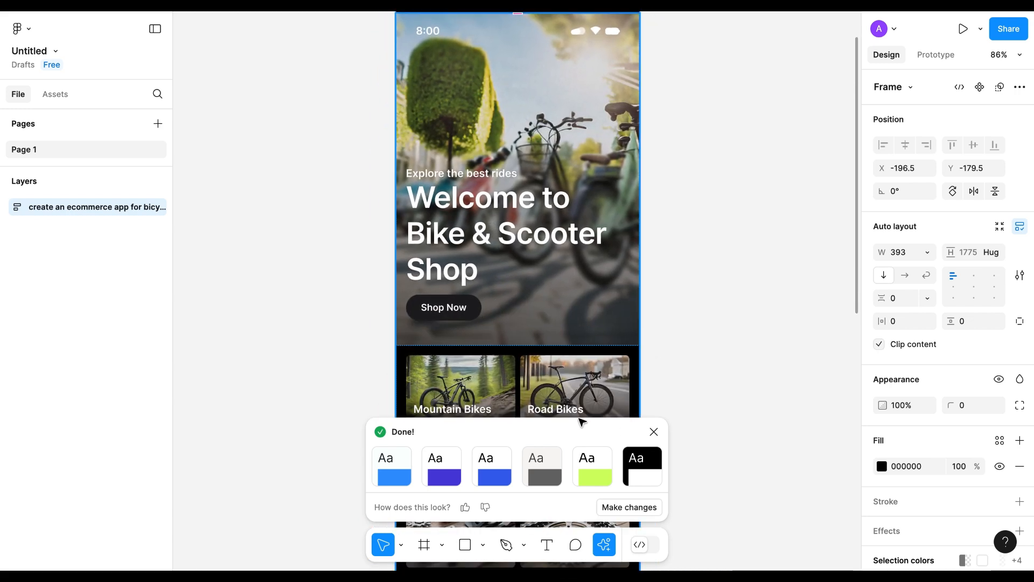
Start making style changes to the draft and compare light and dark mode, ending on dark
left_click(629, 507)
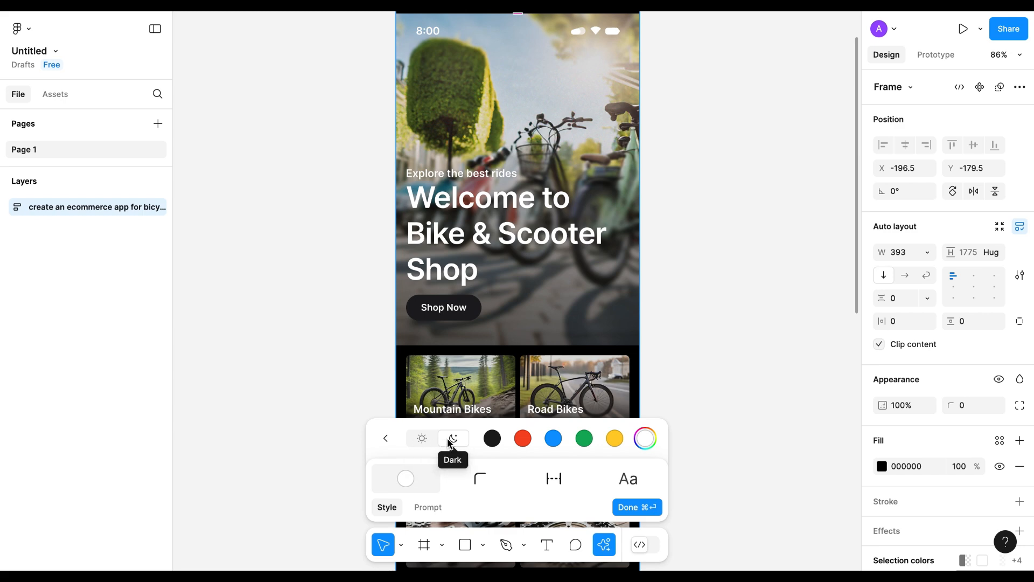
left_click(422, 438)
left_click(452, 439)
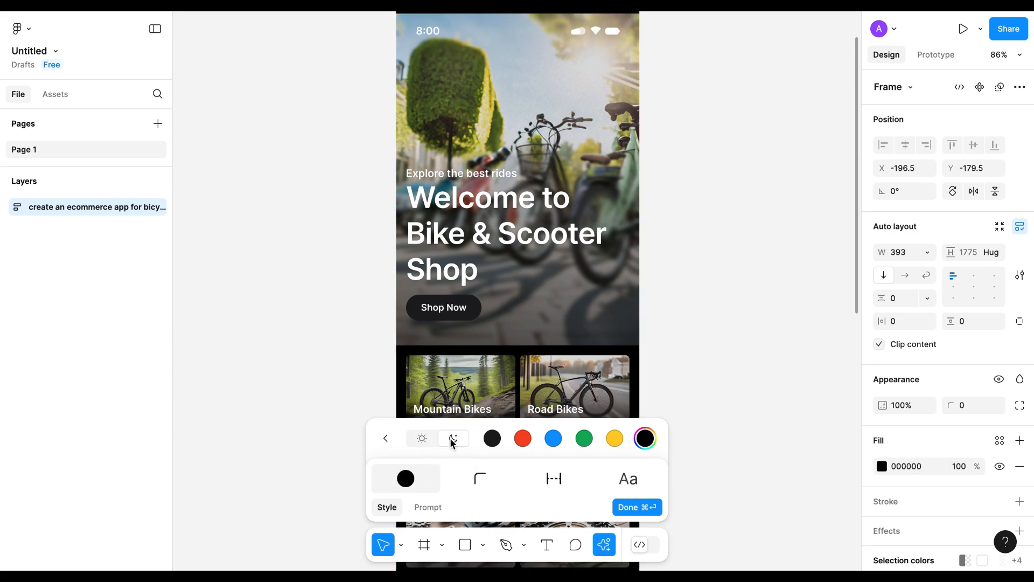
scroll(478, 339, "down", 5)
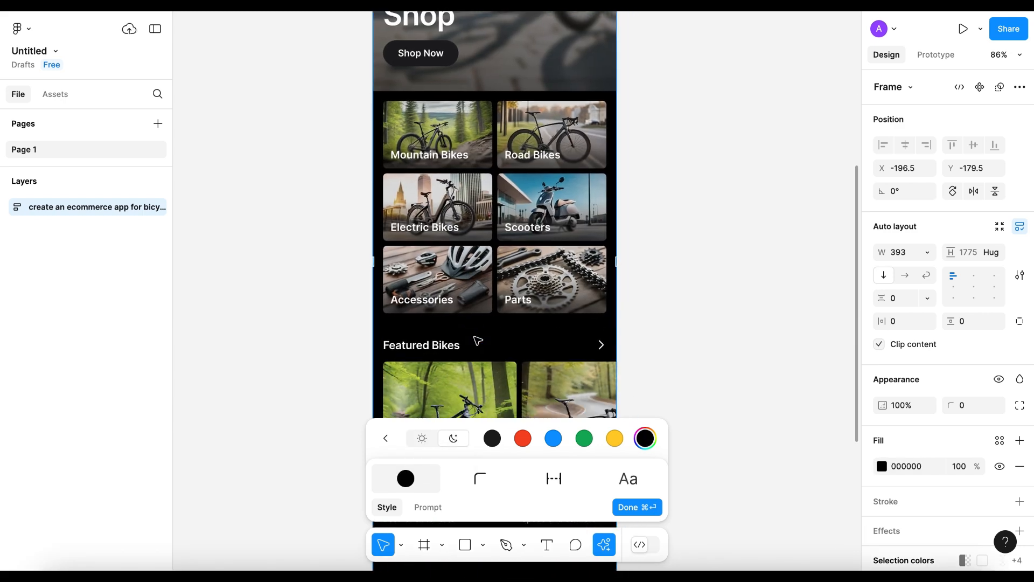
left_click(424, 438)
left_click(455, 439)
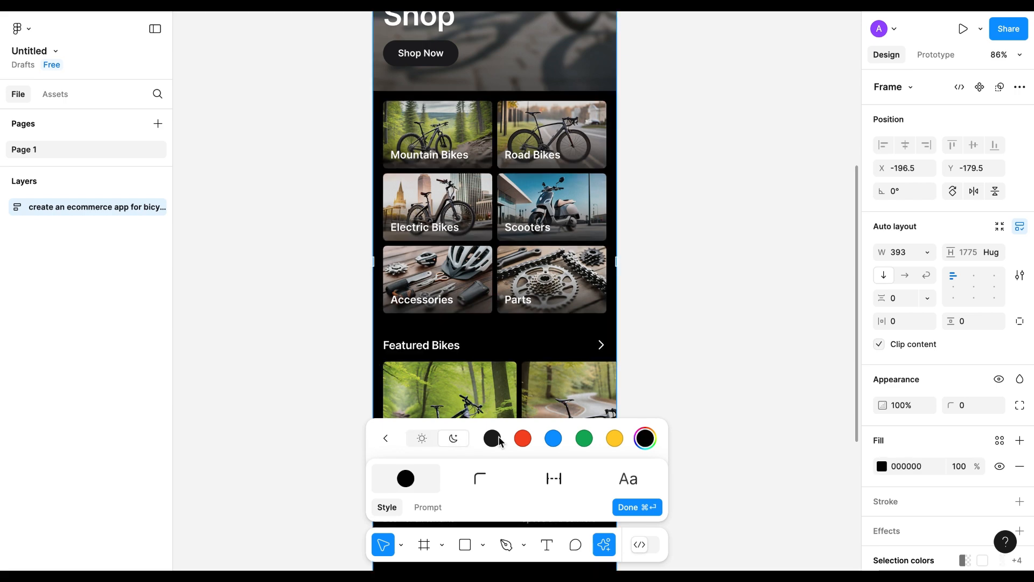
Try red, blue and green as the design's theme colour, and settle on black
left_click(523, 439)
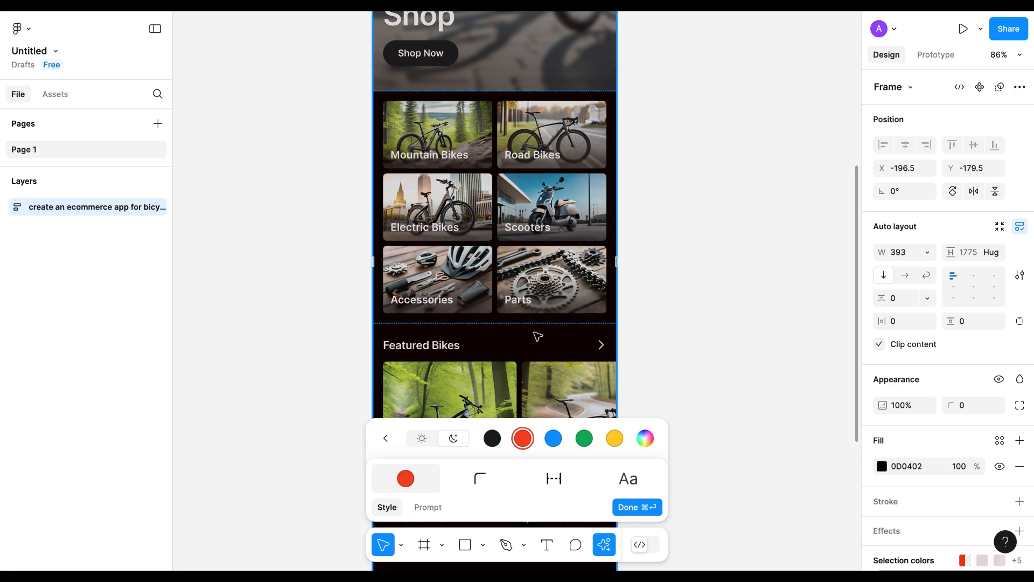
scroll(538, 337, "down", 10)
scroll(537, 336, "up", 5)
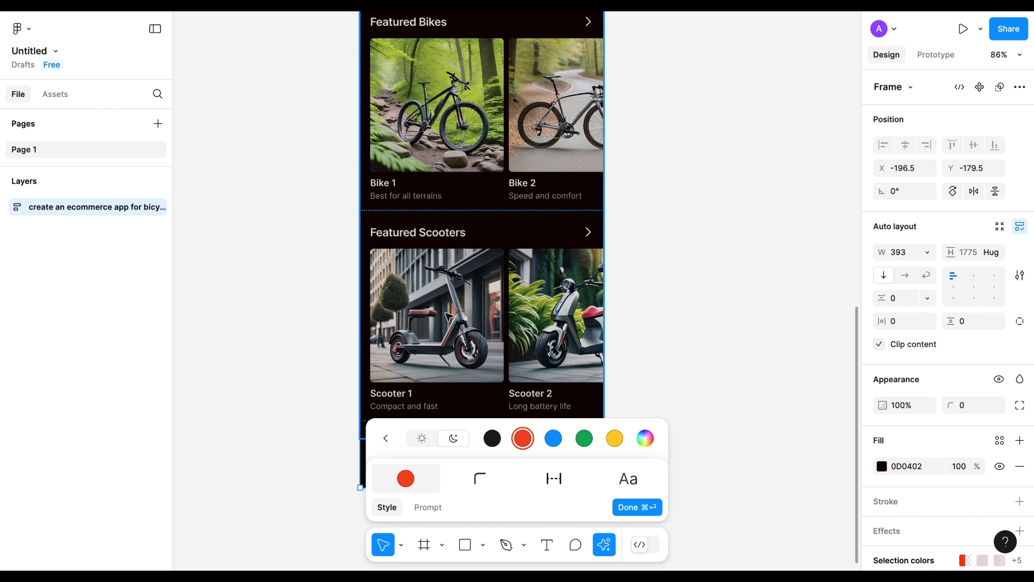
left_click(554, 438)
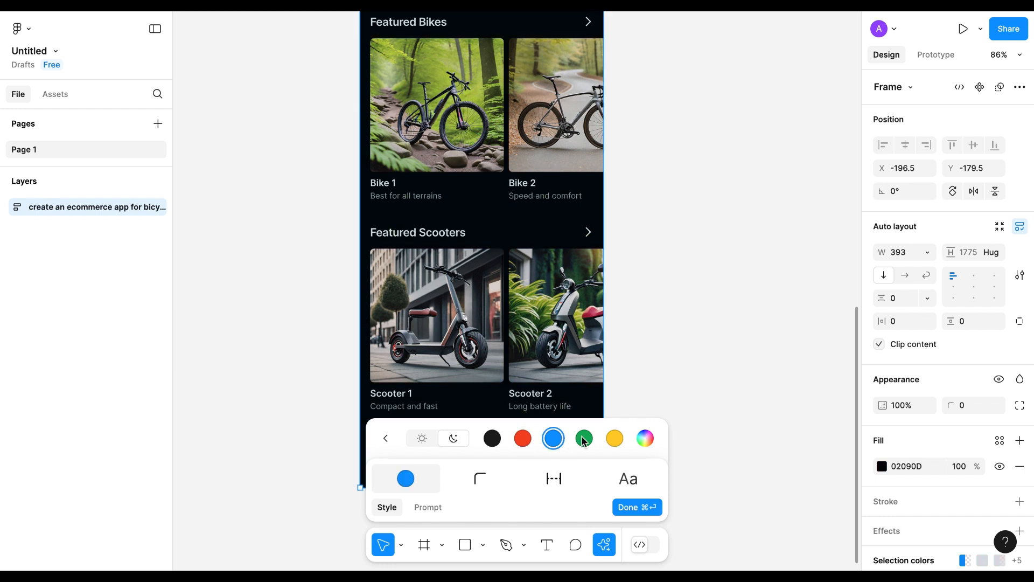
left_click(584, 438)
left_click(493, 438)
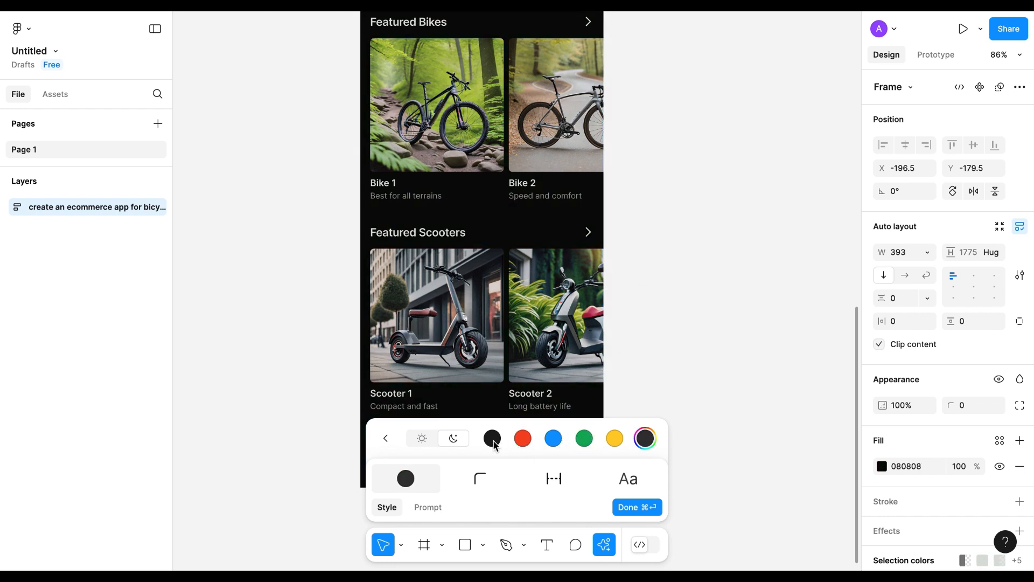
Raise the design's corner radius slightly to about a quarter of its range and reduce the spacing to about a third
left_click(480, 479)
mouse_move(490, 437)
left_mouse_down()
mouse_move(629, 441)
mouse_move(499, 438)
left_mouse_up()
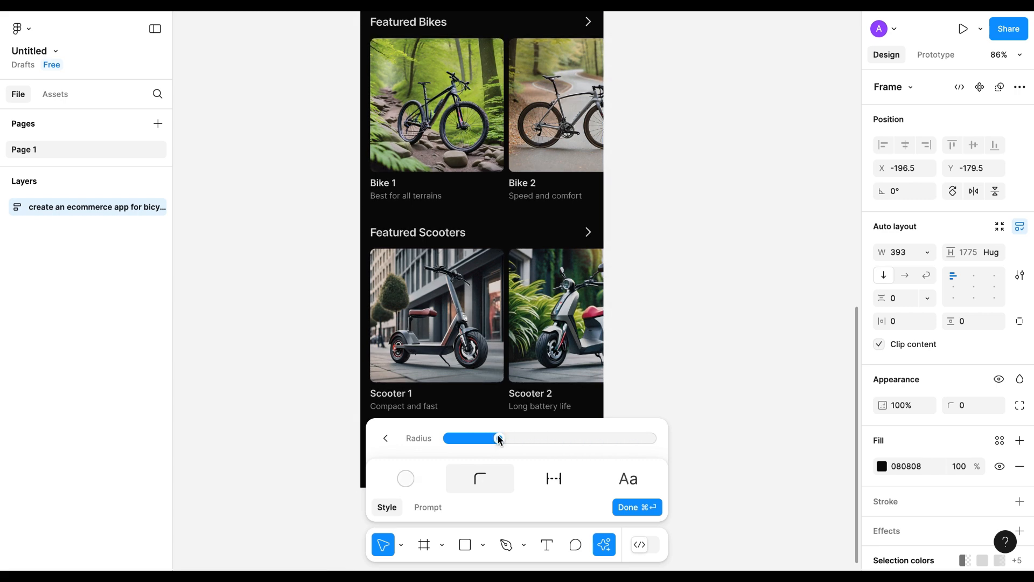
left_click(560, 483)
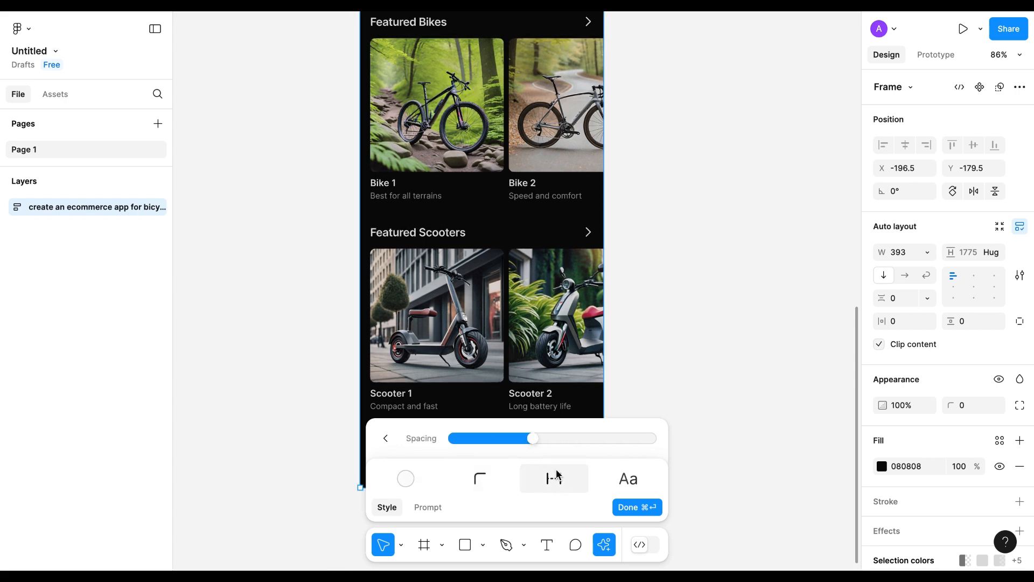
mouse_move(532, 439)
left_mouse_down()
mouse_move(589, 436)
mouse_move(514, 438)
left_mouse_up()
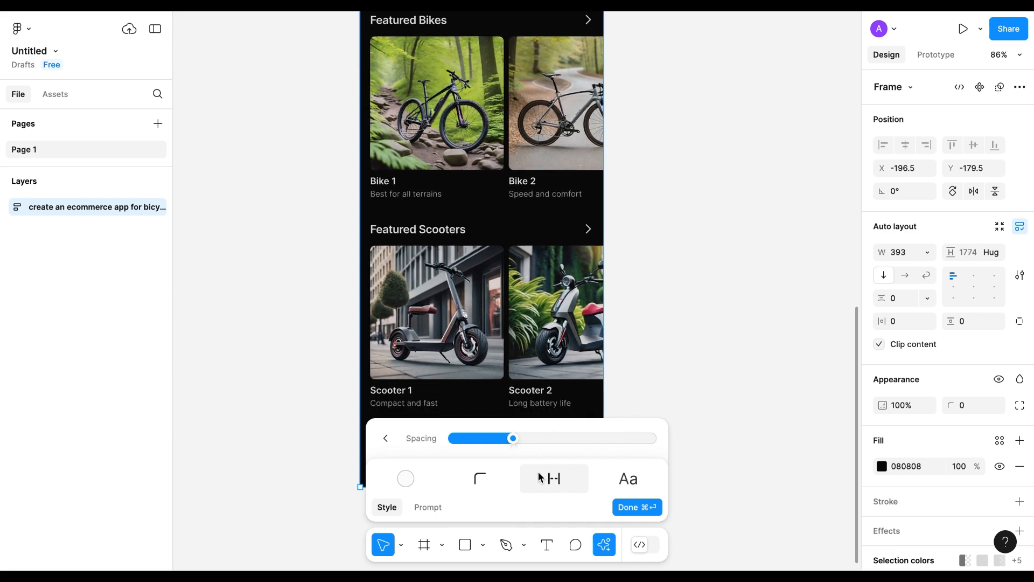
Try the last title font sample for the design and settle on the fourth sample in the first row
left_click(629, 486)
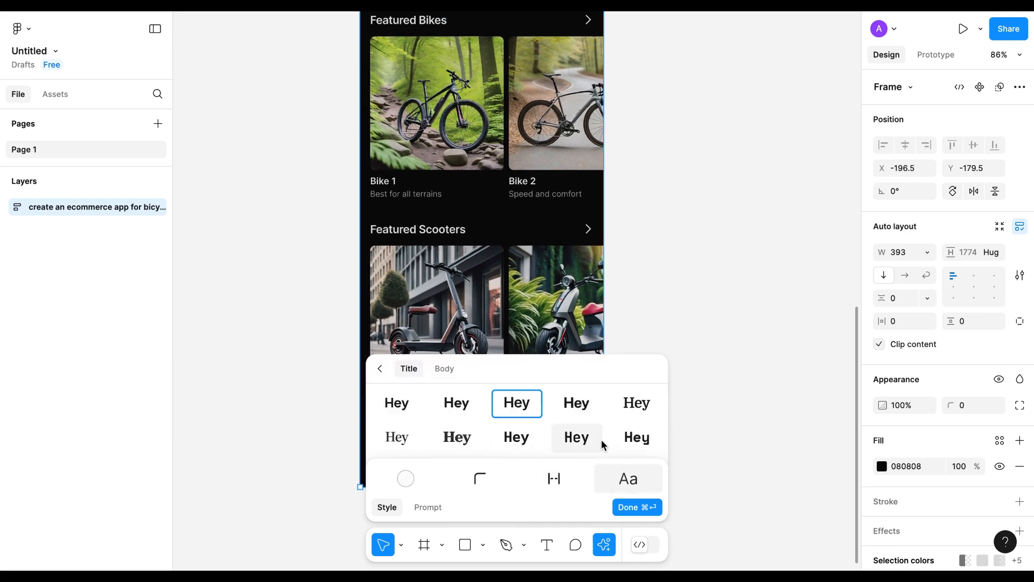
left_click(637, 441)
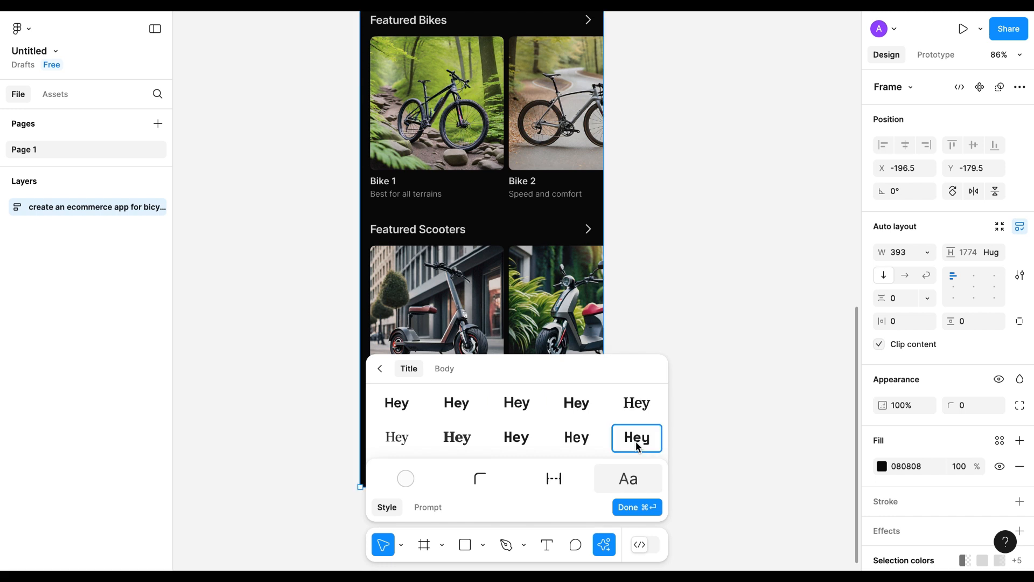
left_click(575, 401)
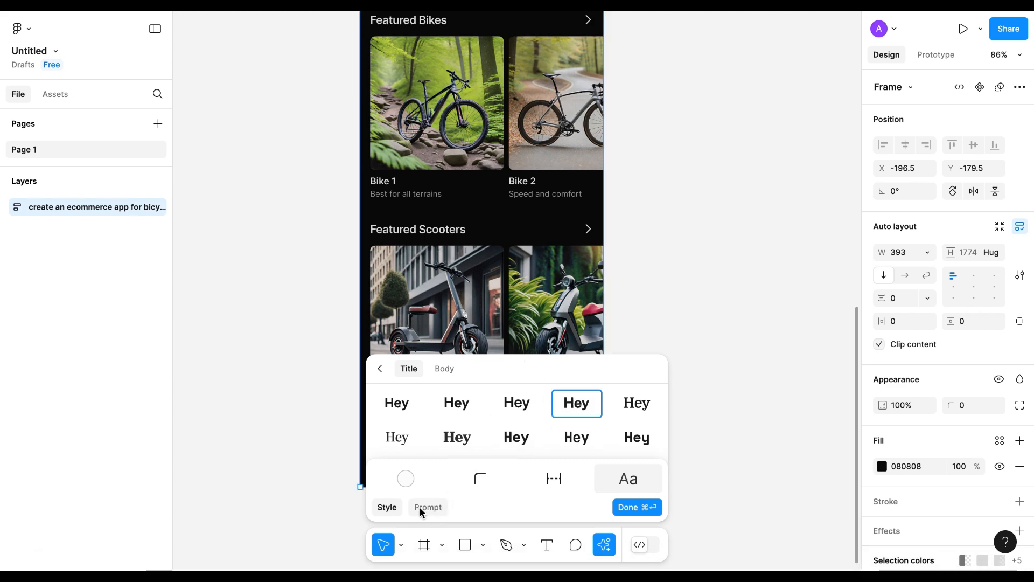
Prompt the AI to "add 4-5 bicycle shops based on rating", review the generated section and dismiss the result notice
left_click(435, 509)
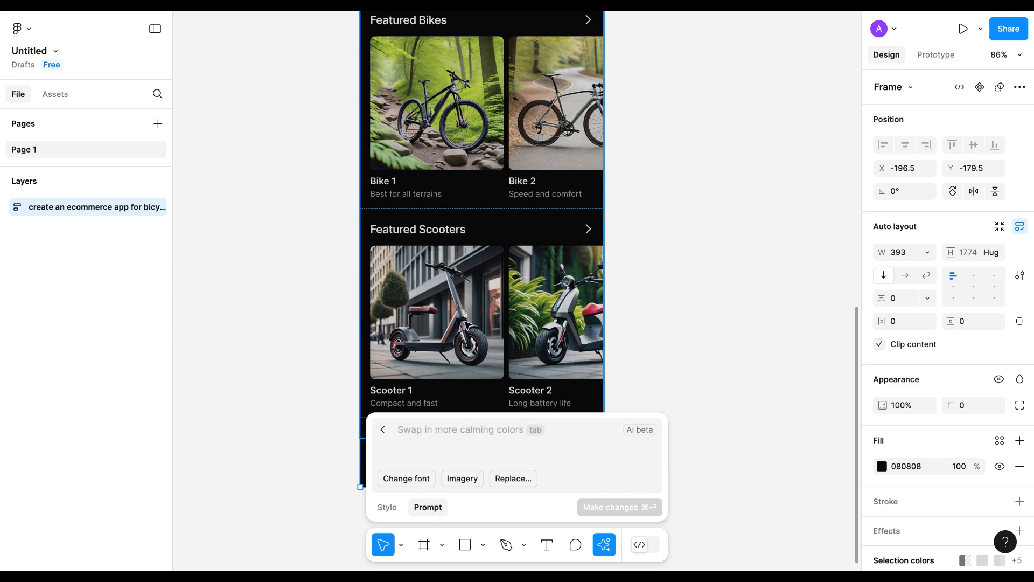
scroll(468, 325, "up", 8)
scroll(467, 323, "down", 10)
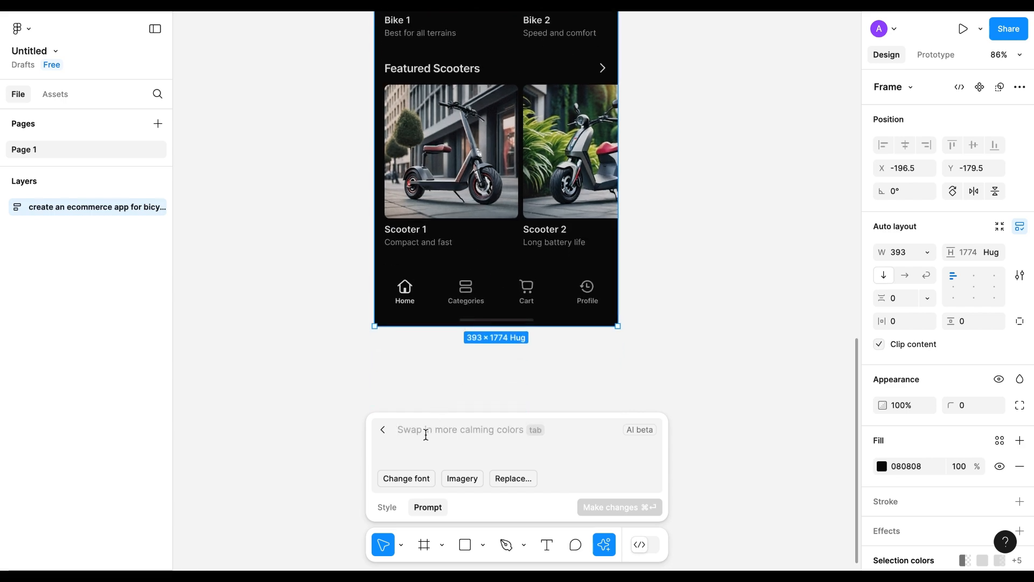
type("add")
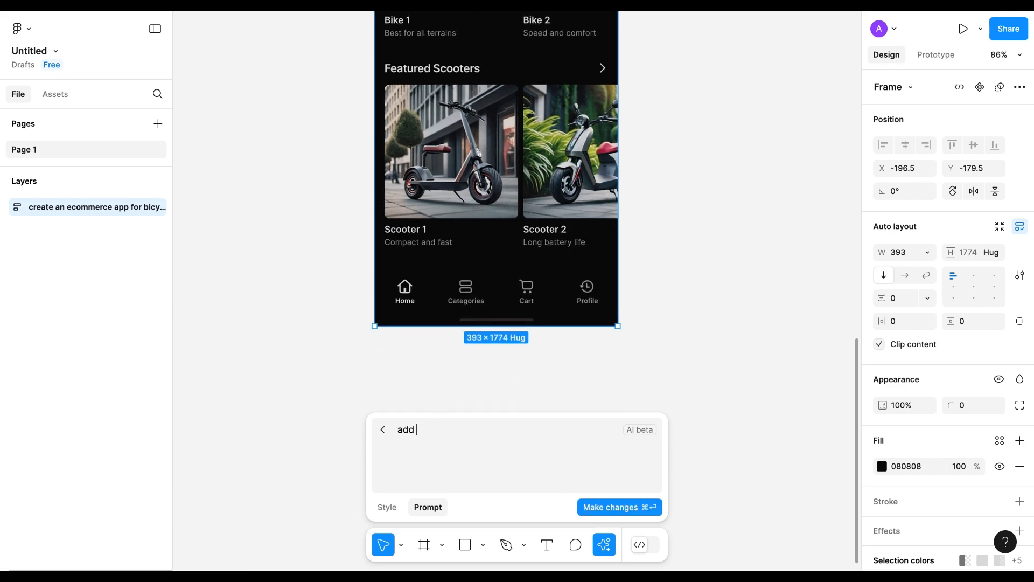
type(" 4-5 sho")
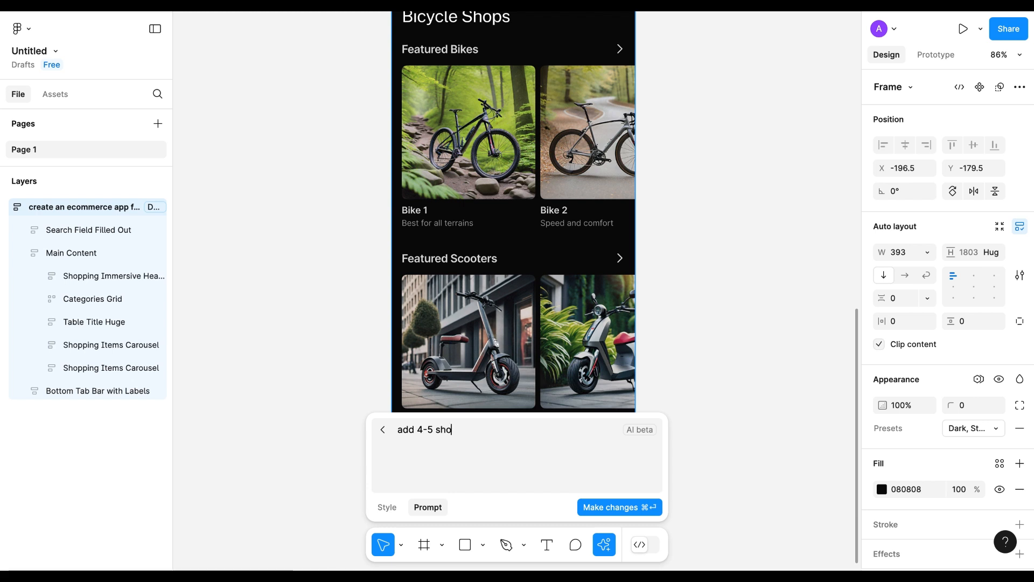
type("ps based on rating")
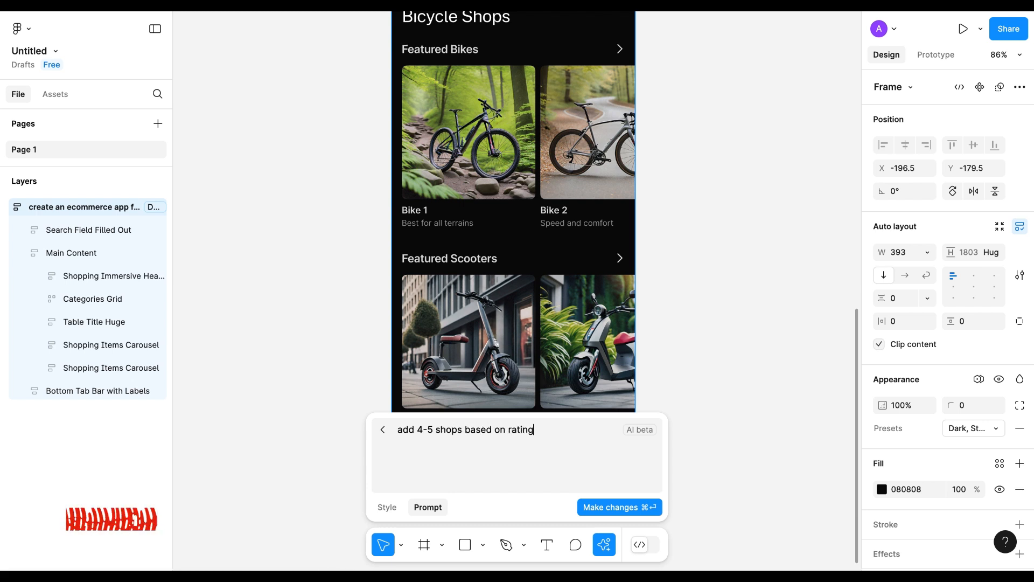
left_click(435, 430)
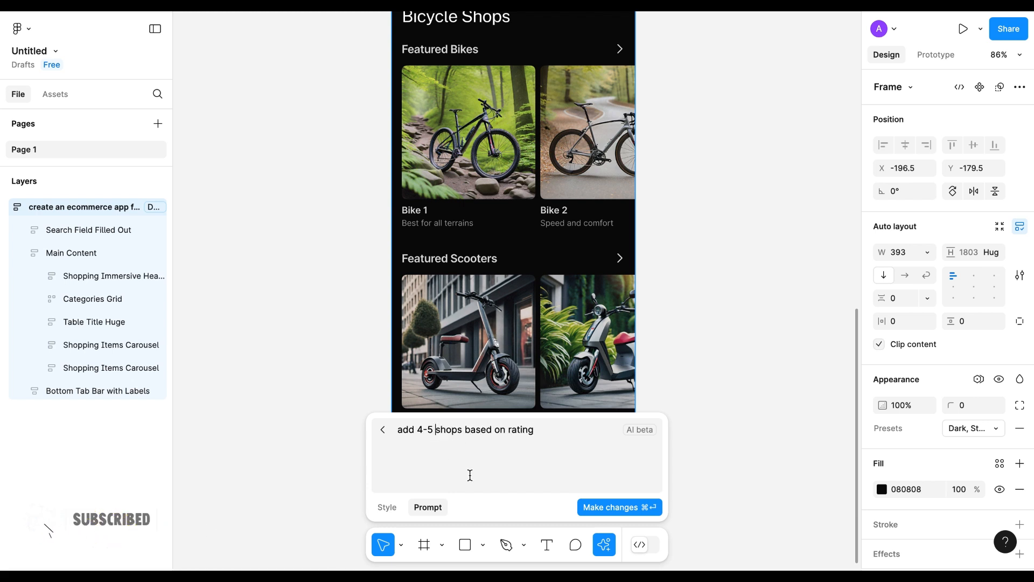
type("bicycle")
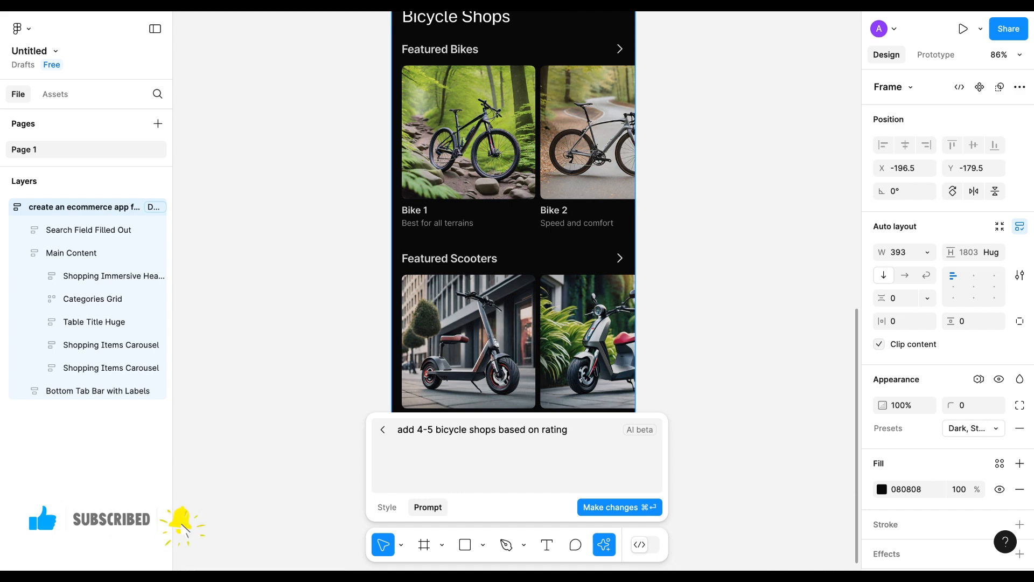
left_click(625, 508)
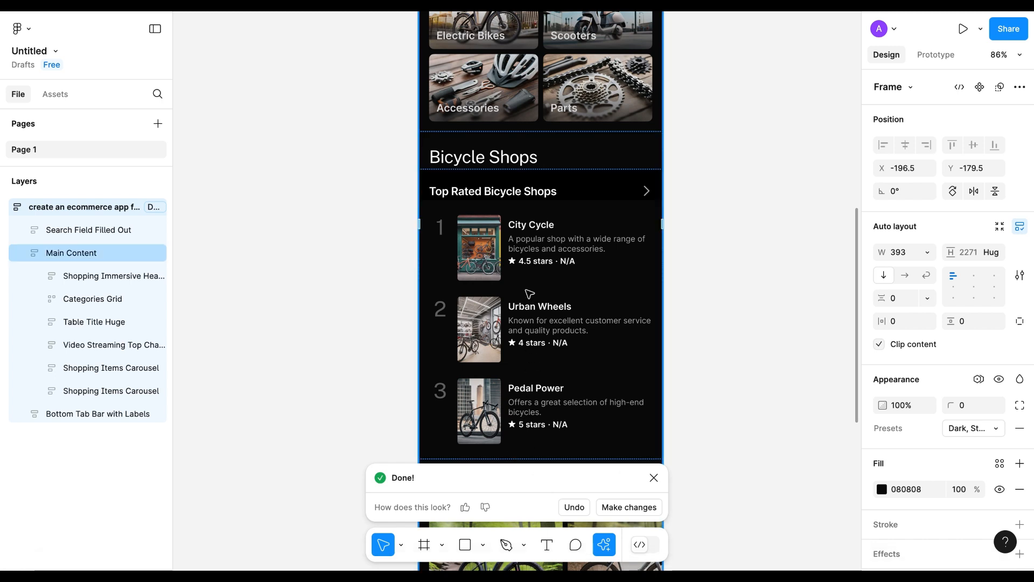
scroll(530, 344, "down", 2)
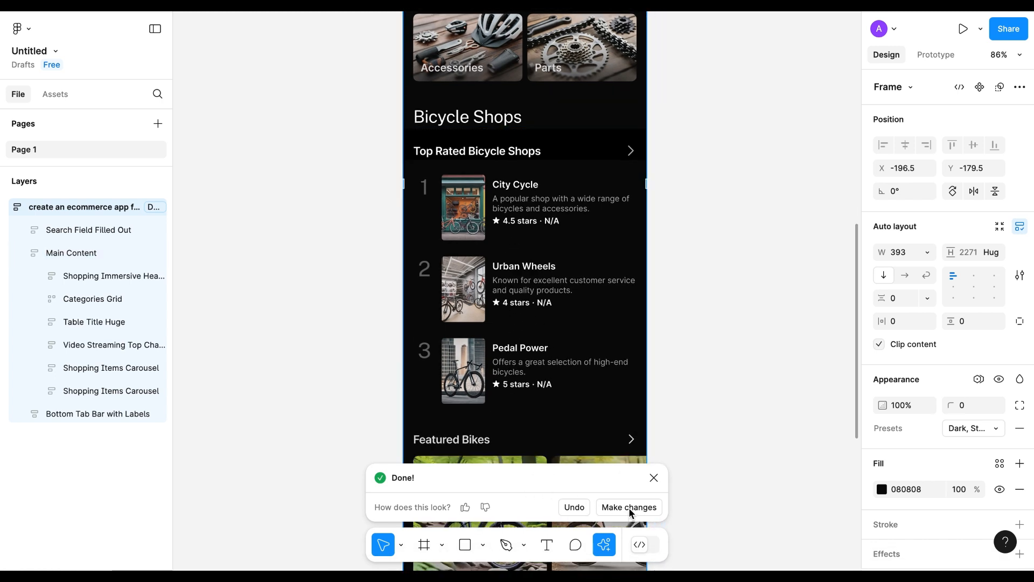
left_click(654, 477)
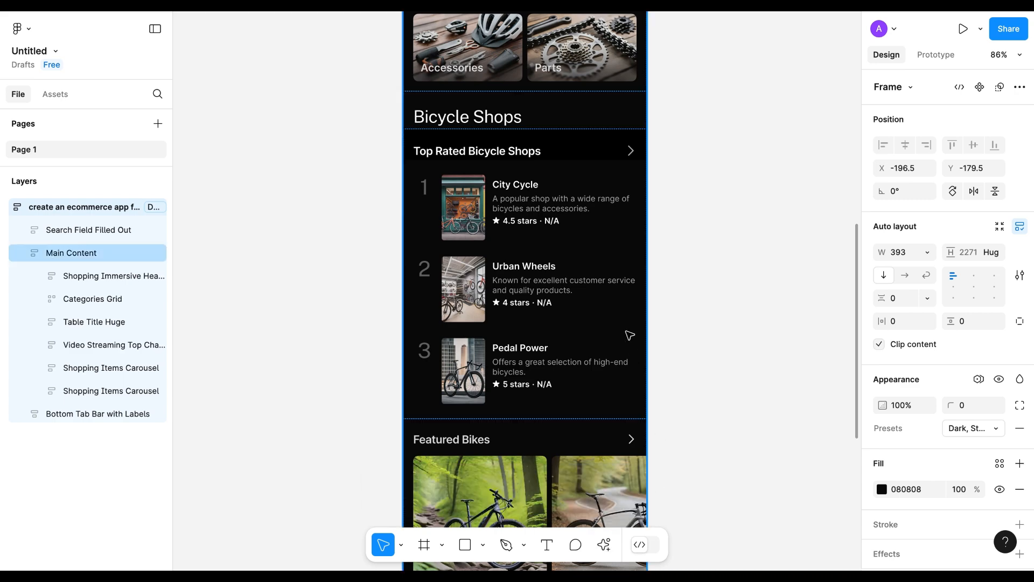
Rename all layers of the app frame with the AI Rename layers action and review the new names
scroll(629, 335, "up", 10)
left_click(604, 545)
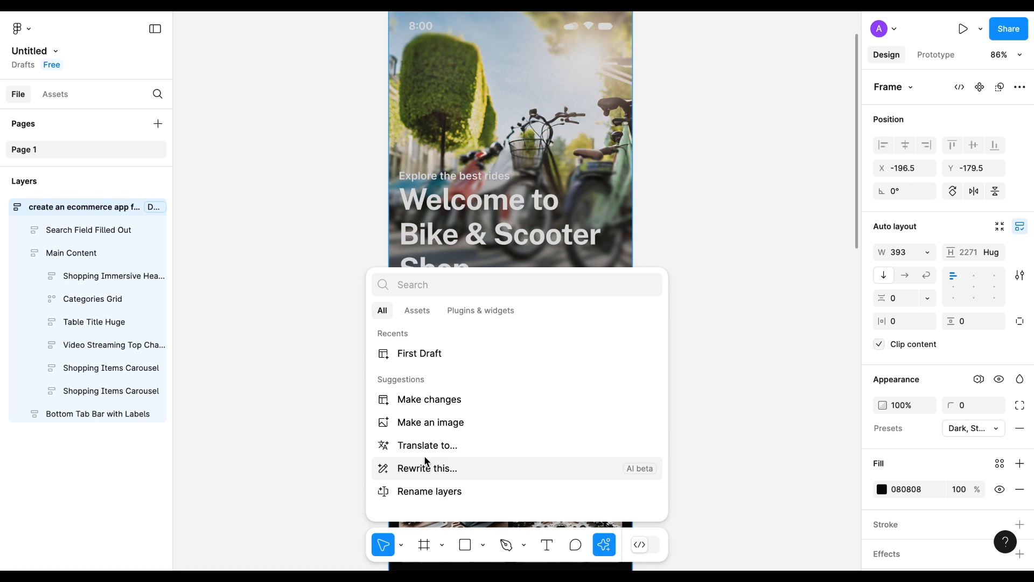
left_click(430, 490)
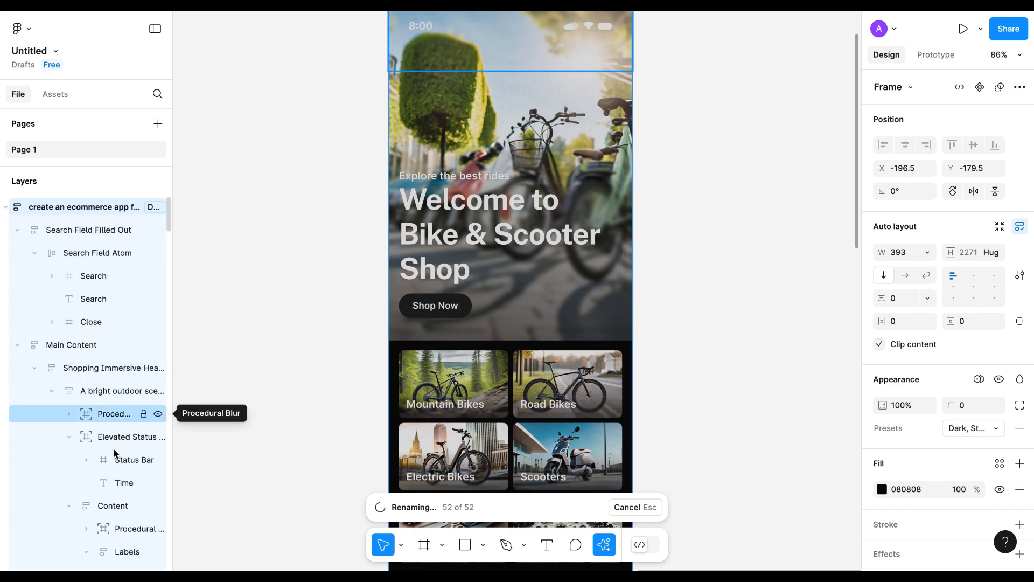
scroll(117, 469, "down", 5)
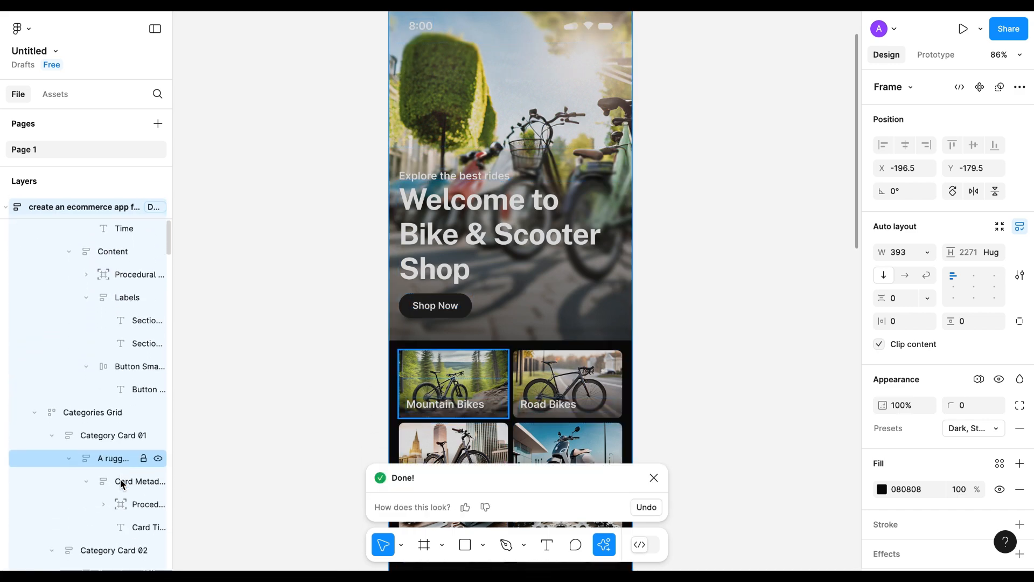
scroll(120, 480, "down", 5)
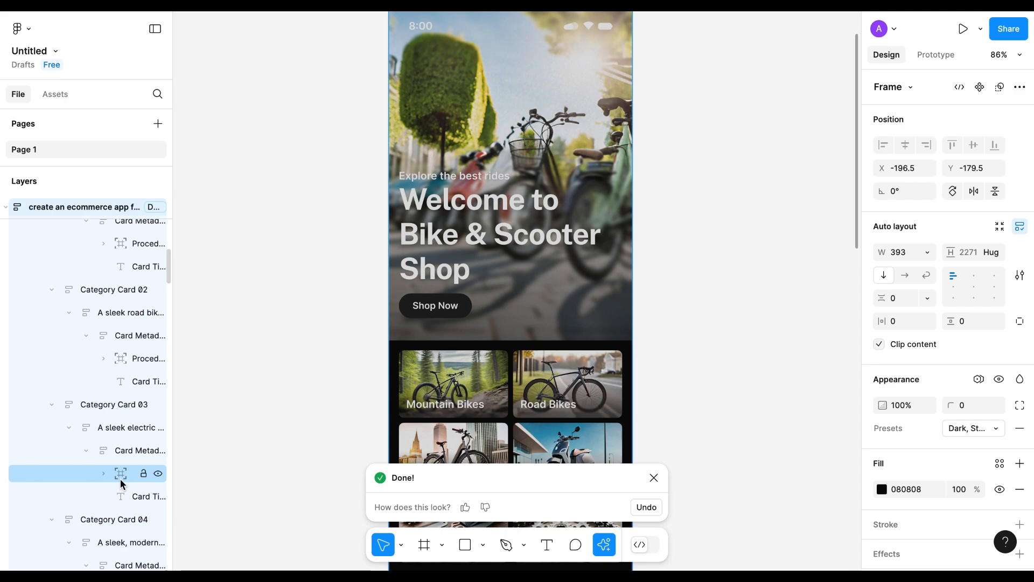
scroll(120, 479, "down", 3)
scroll(121, 480, "up", 12)
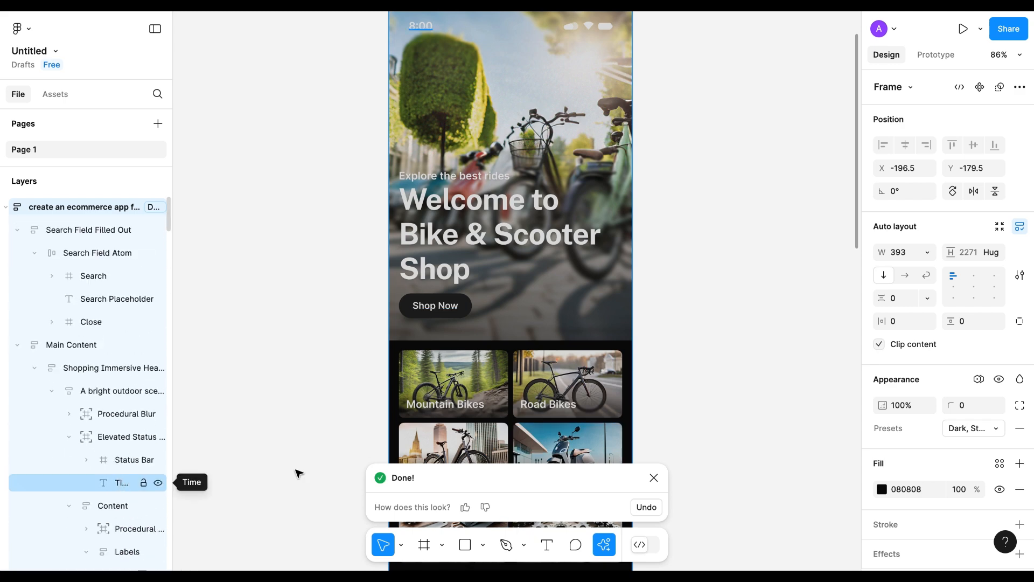
left_click(605, 547)
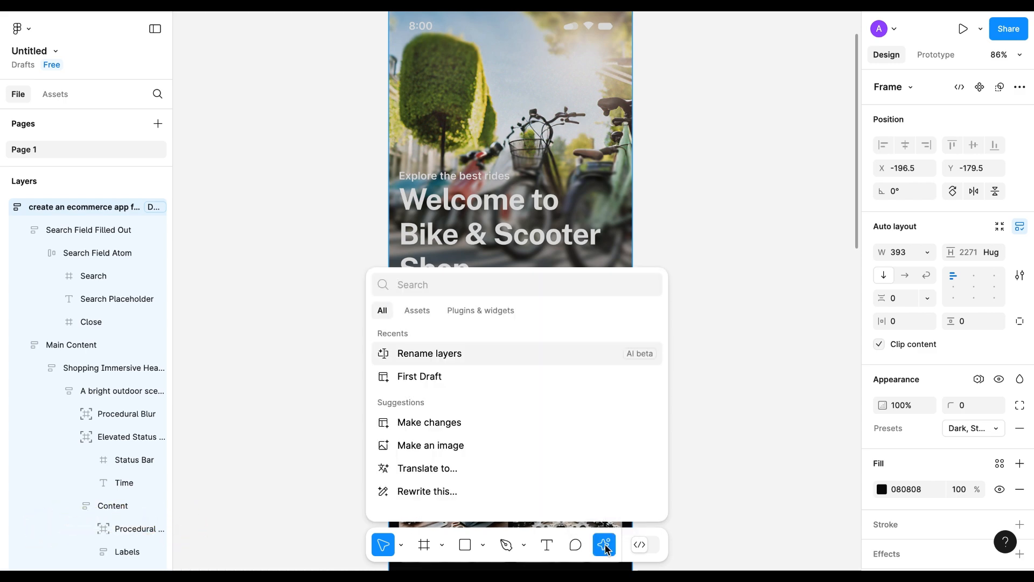
left_click(749, 360)
Select the "Welcome to Bike & Scooter Shop" heading text nested inside the hero section
left_click(492, 227)
left_click(493, 227)
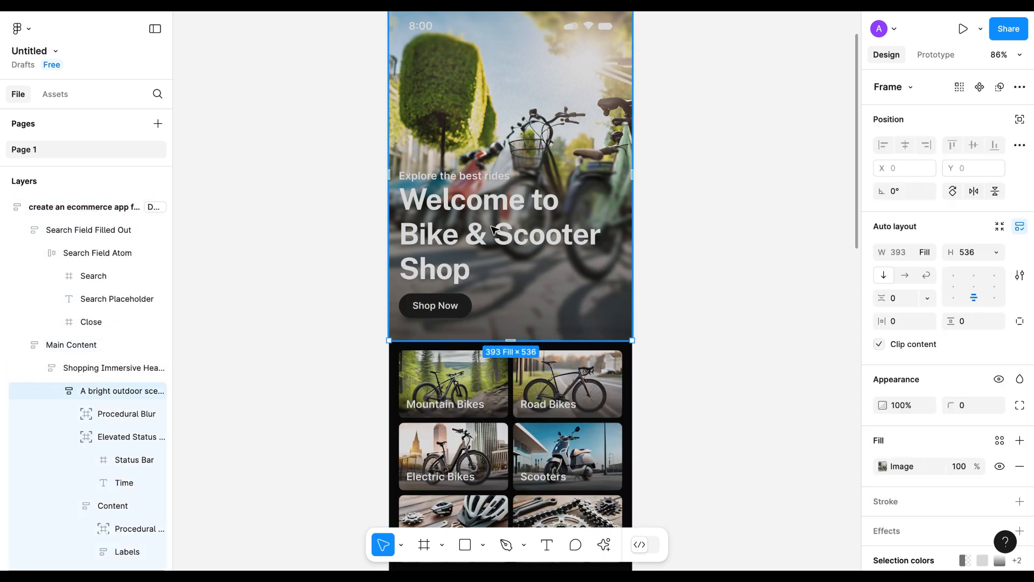
left_click(439, 207)
left_click(439, 206)
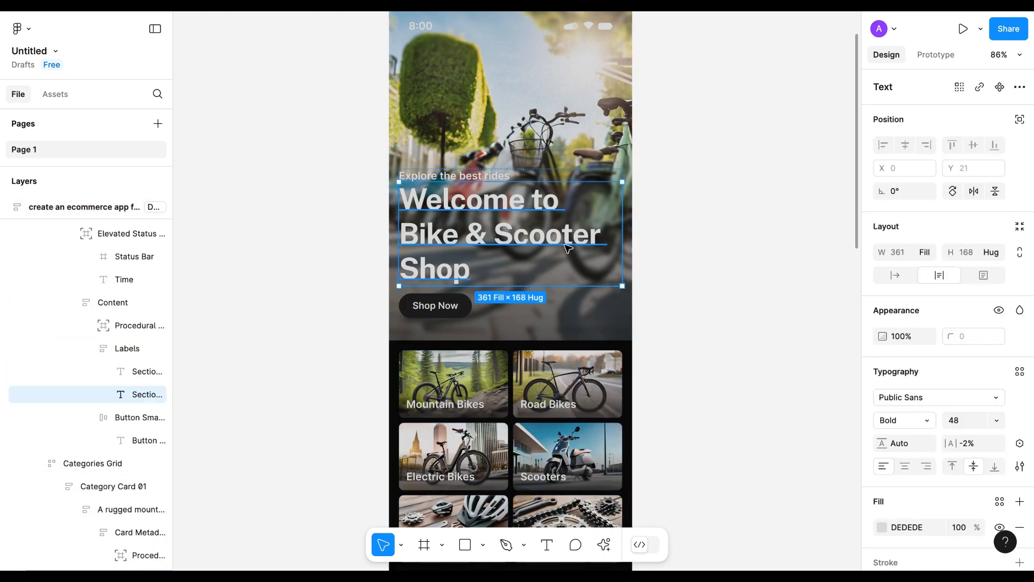
Try translating the selected hero heading into French with AI and undo the translation
left_click(607, 546)
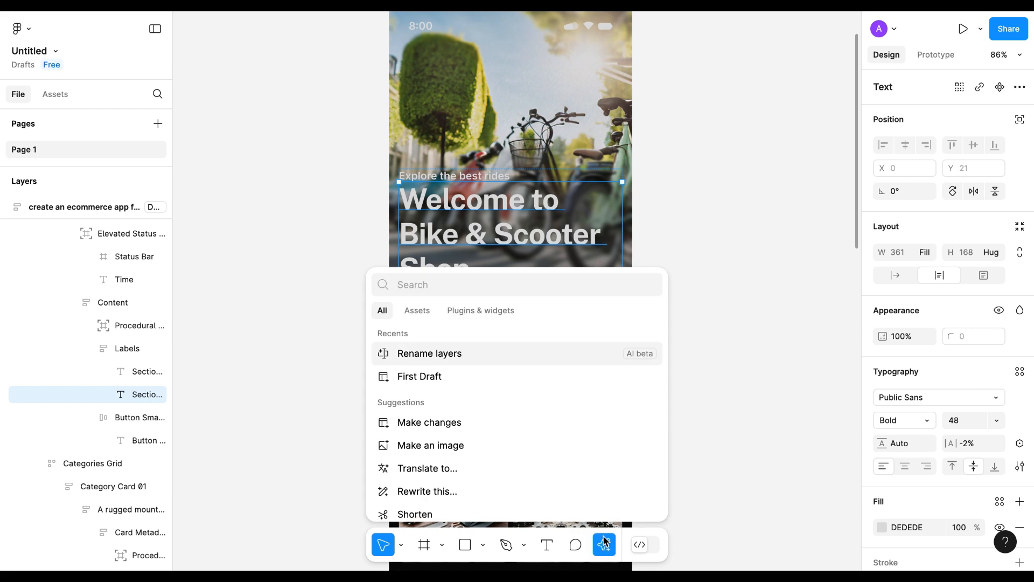
left_click(427, 473)
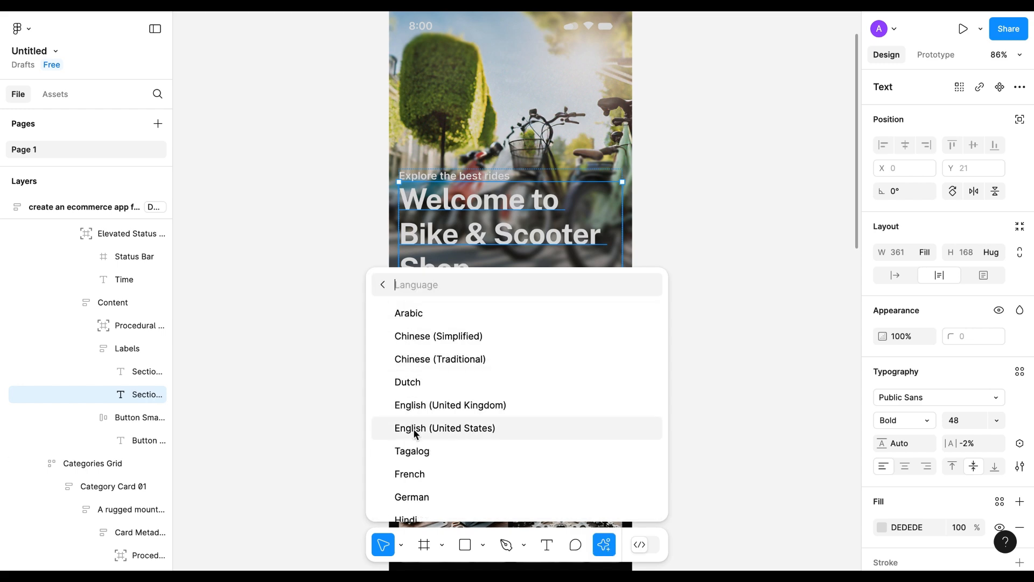
left_click(417, 475)
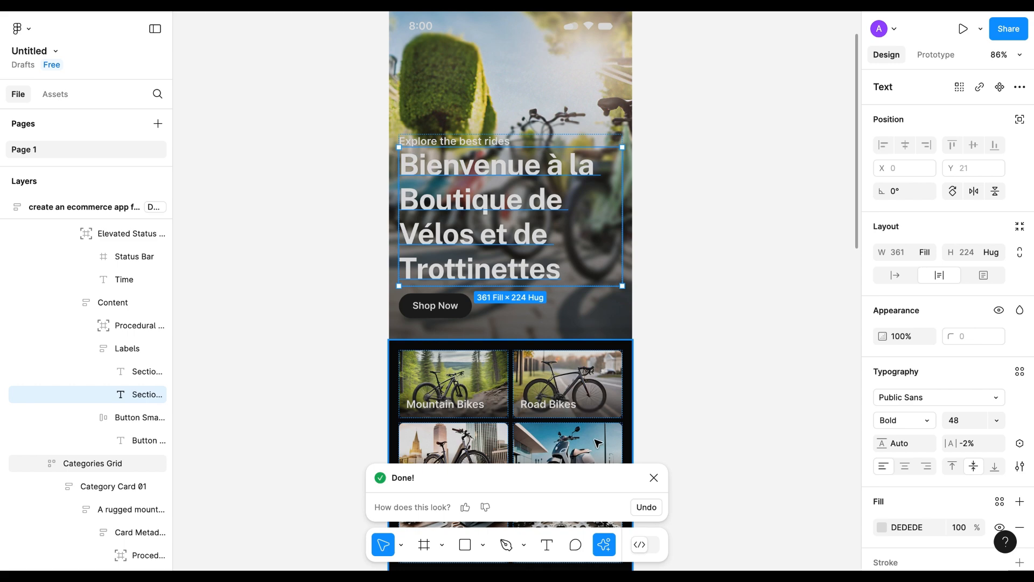
left_click(647, 508)
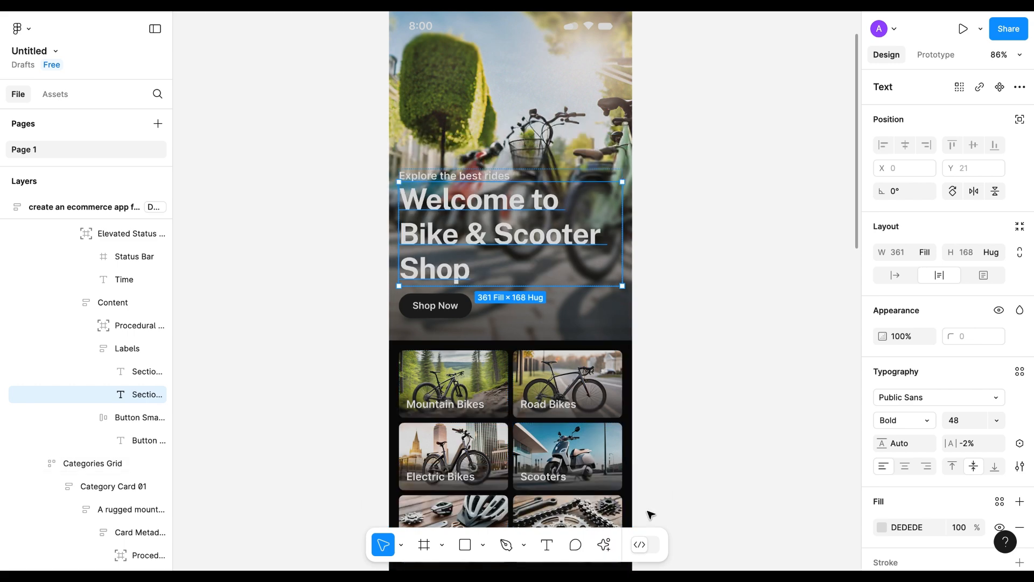
Rewrite the hero heading with the AI prompt "make it more professional"
left_click(604, 545)
scroll(412, 485, "down", 1)
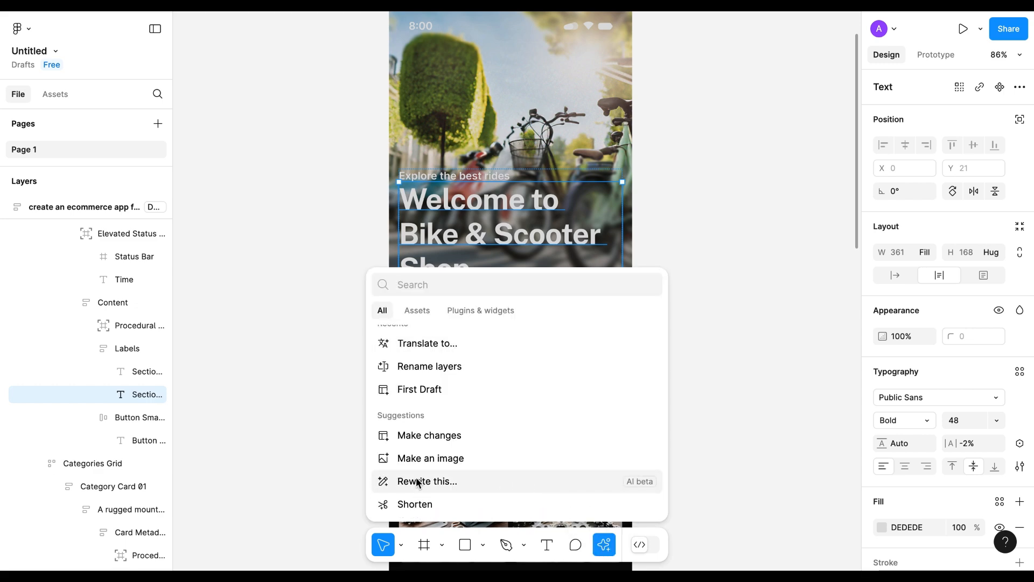
left_click(416, 481)
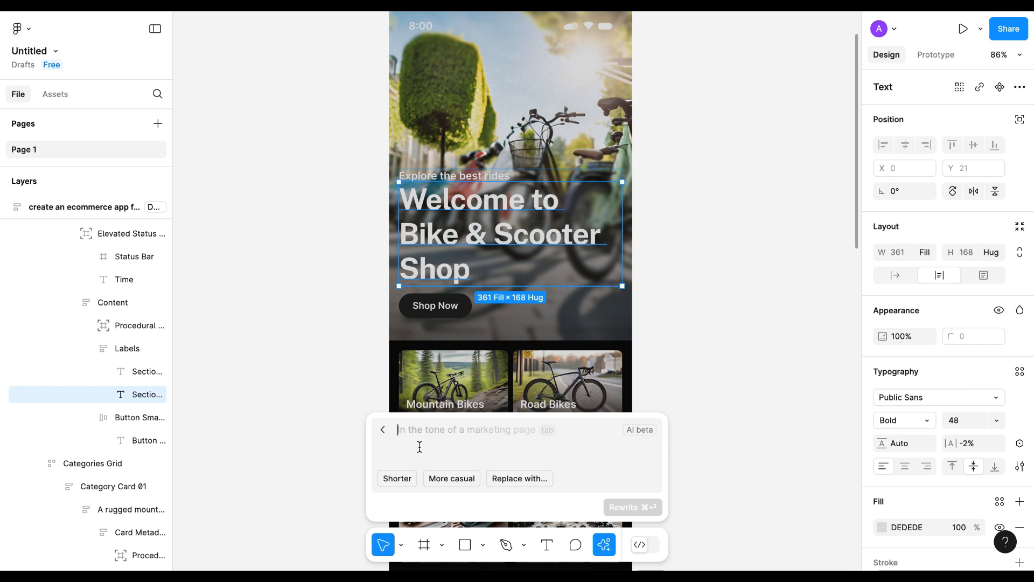
type("make it more professional")
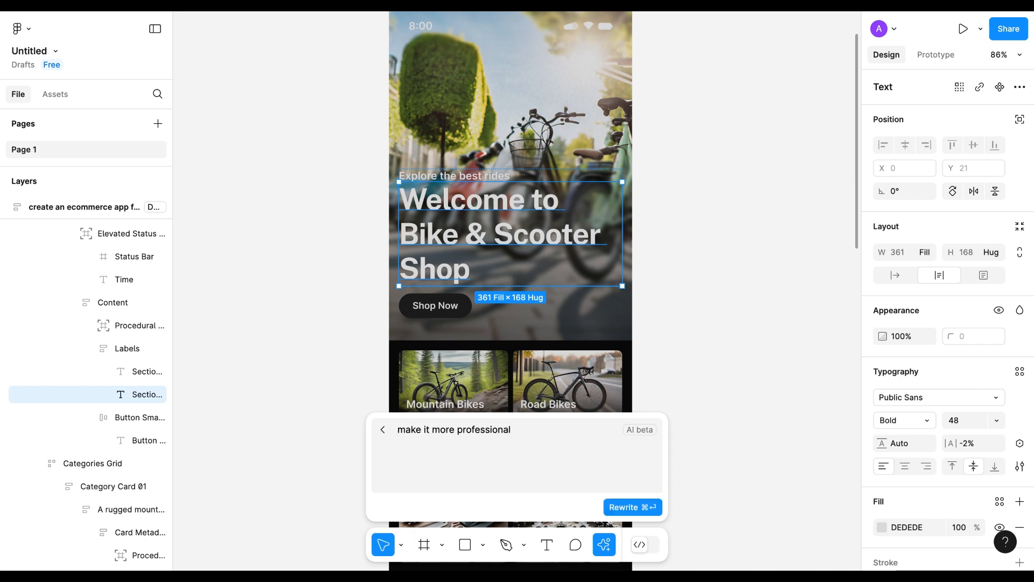
left_click(628, 507)
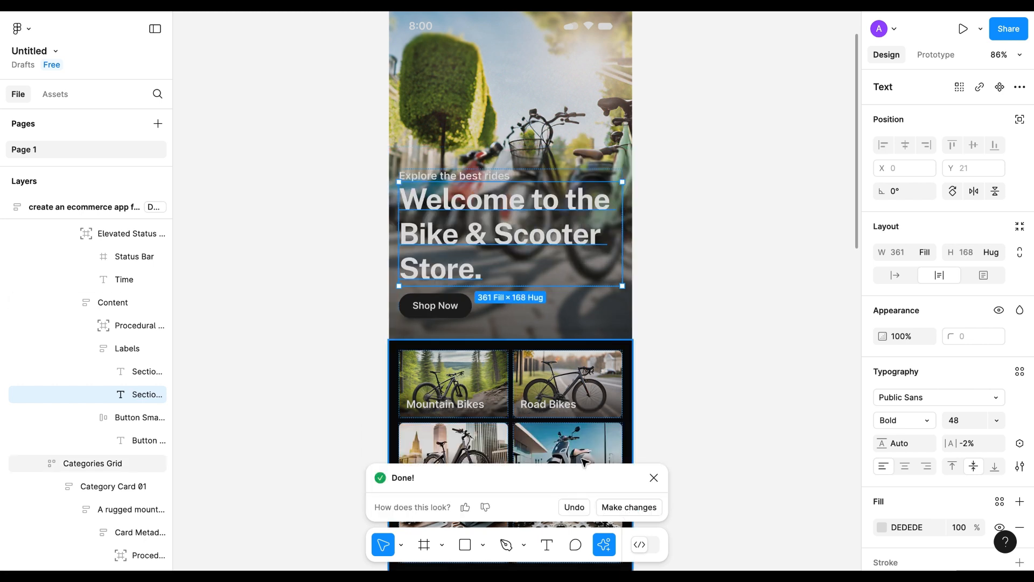
Rewrite the hero heading again with the suggested "Make this shorter" prompt
left_click(616, 507)
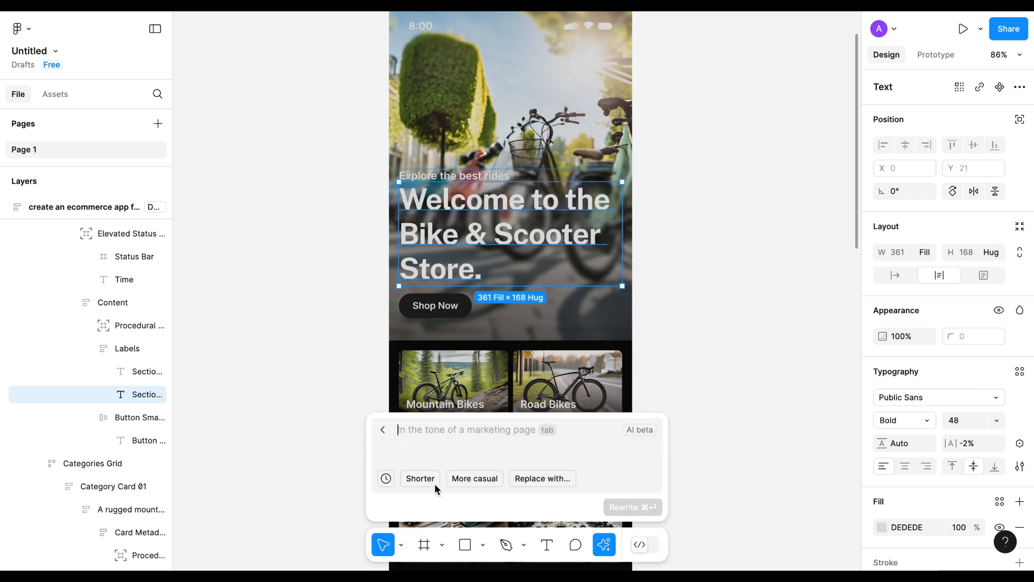
left_click(418, 481)
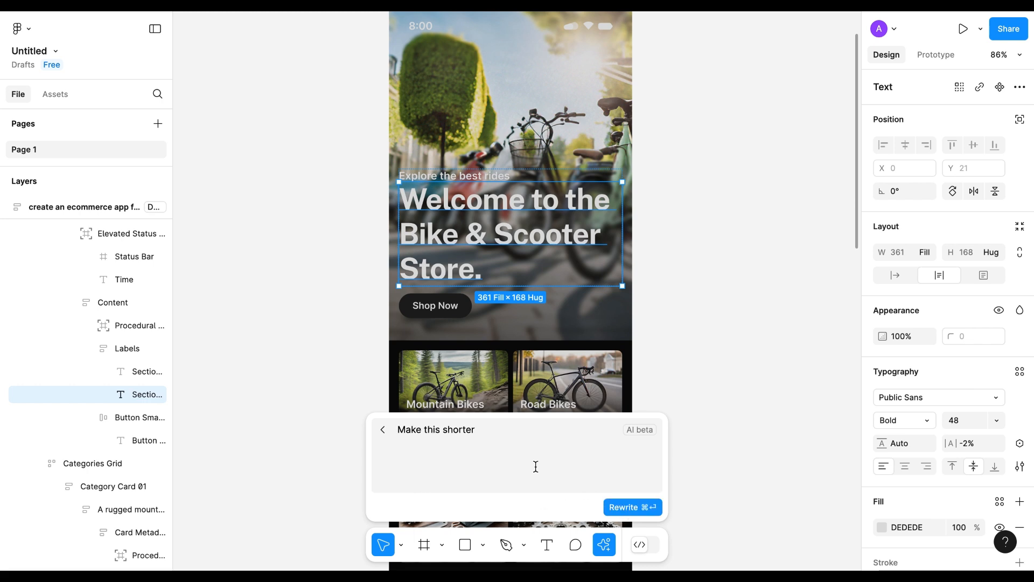
left_click(631, 508)
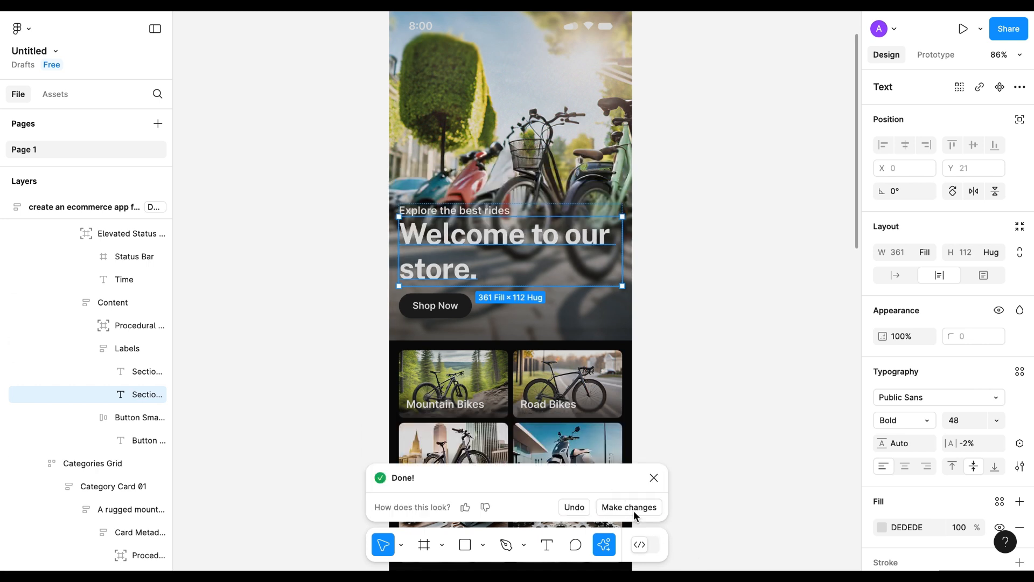
Try rewriting the hero heading with the AI prompt "Replace this with world of bicycle" and undo the rewrite
left_click(633, 510)
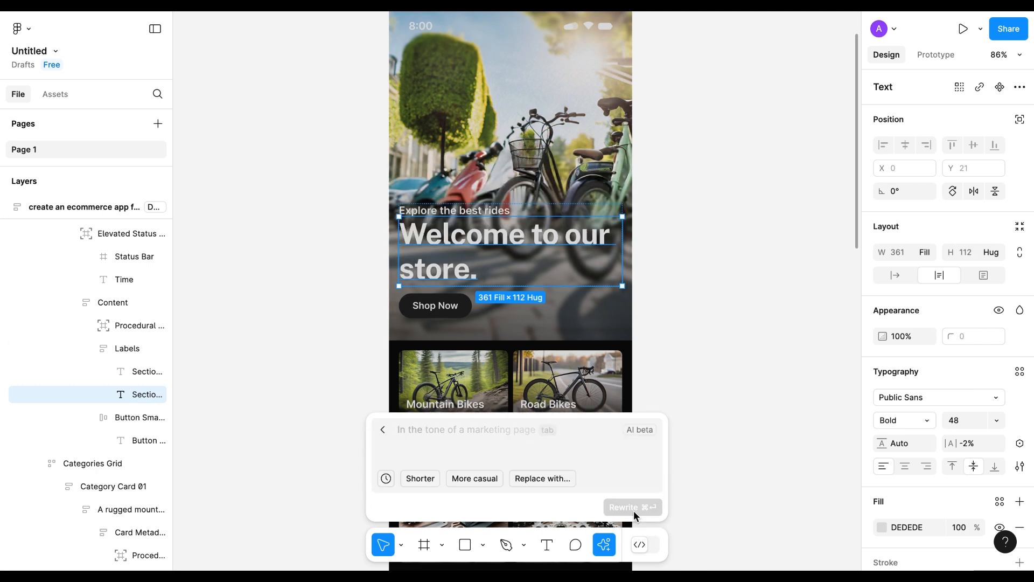
left_click(539, 478)
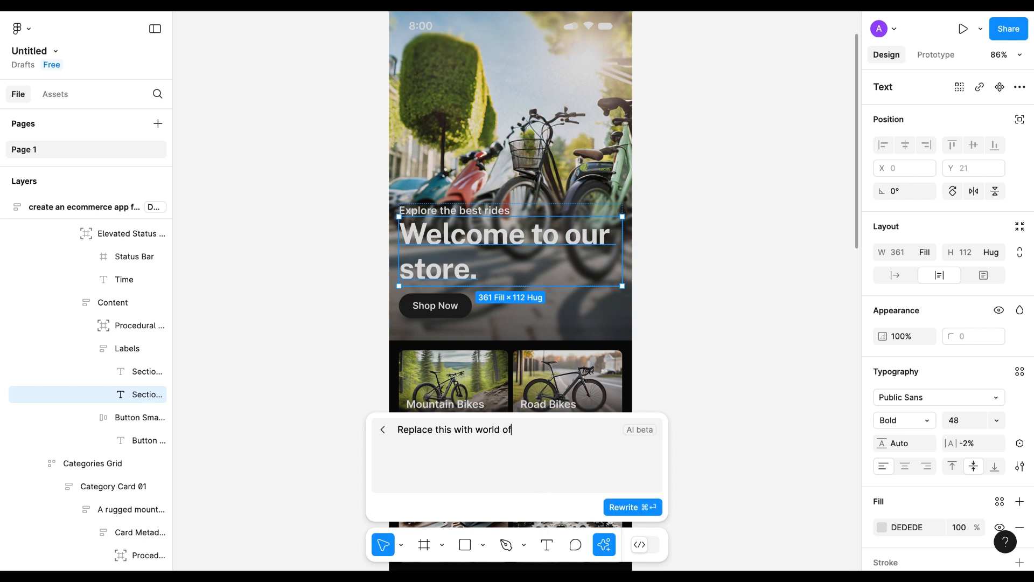
type("world of bicycle")
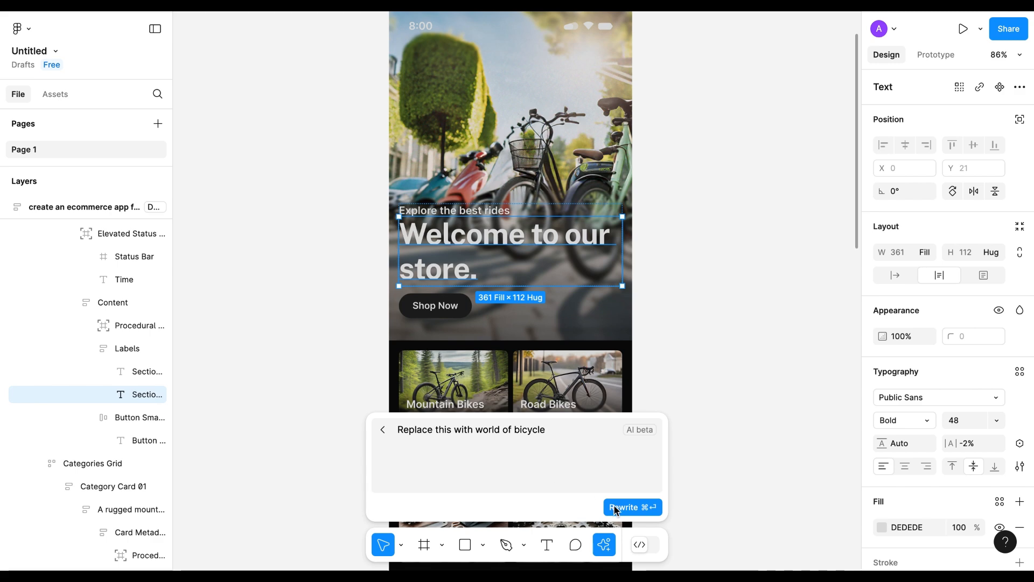
left_click(620, 507)
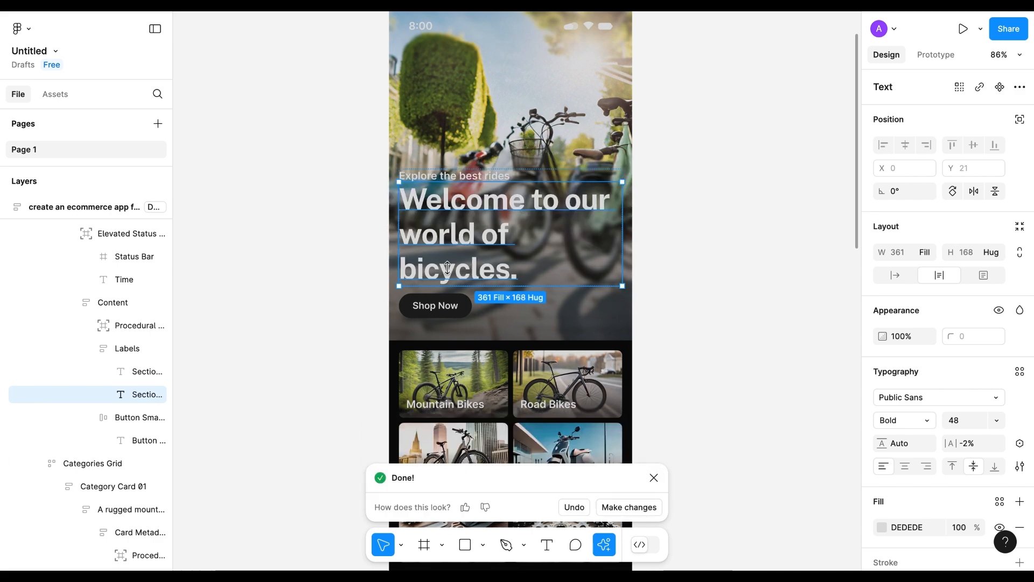
left_click(572, 507)
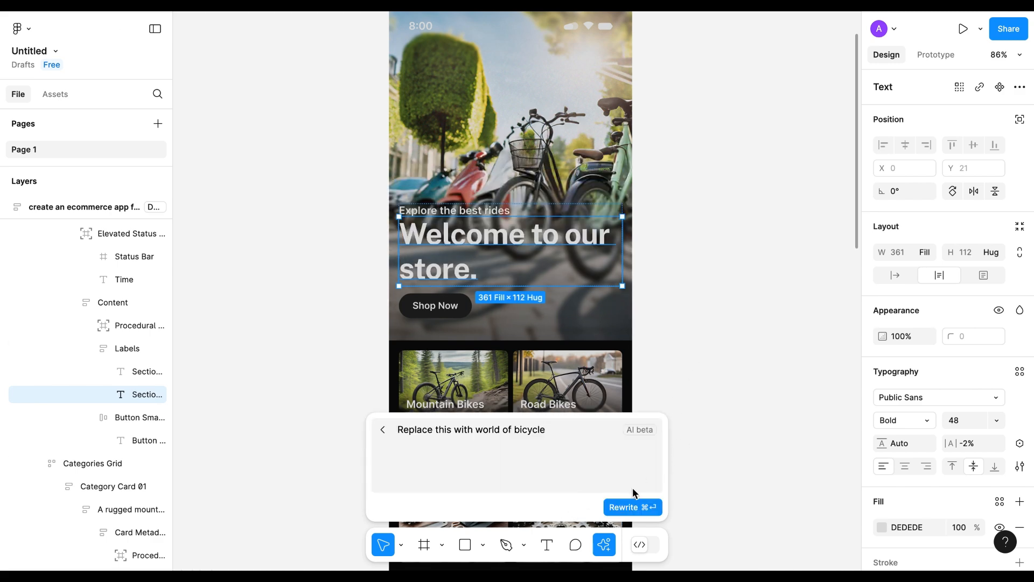
left_click(718, 392)
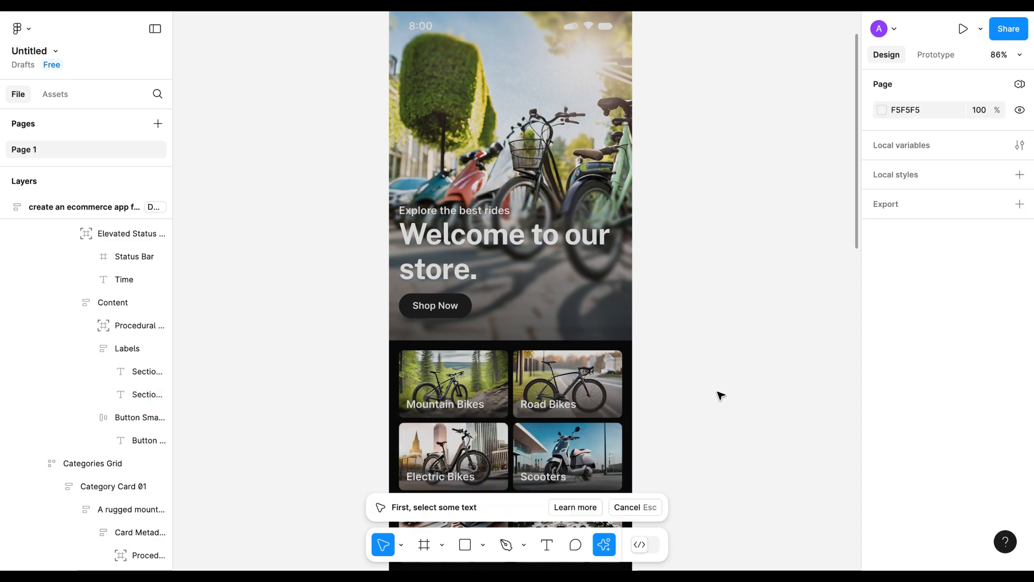
Reselect the "Welcome to our store." heading inside the hero section and shorten its text with the AI Shorten action
left_click(451, 242)
double_click(452, 242)
double_click(451, 242)
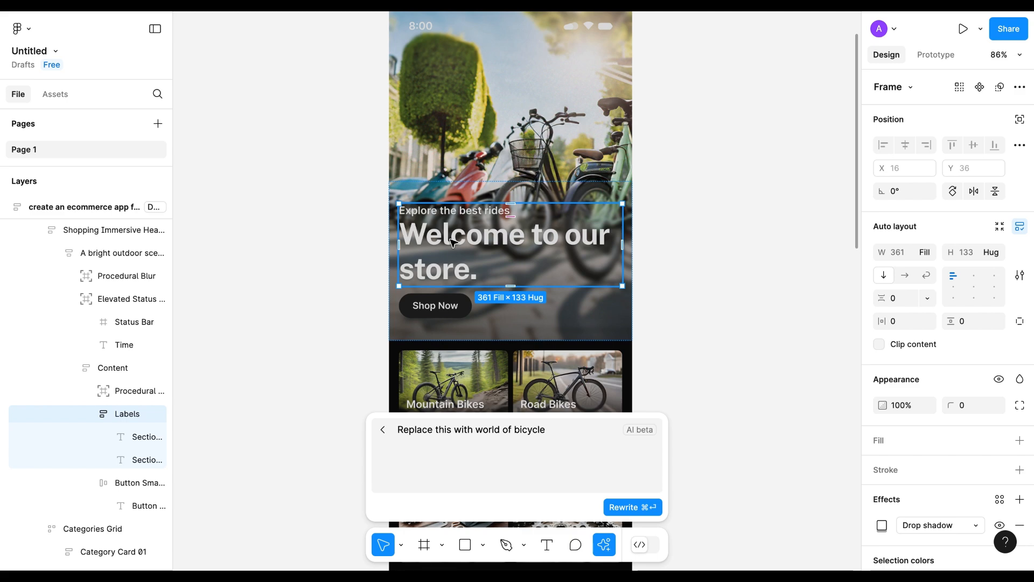
double_click(452, 242)
left_click(609, 545)
left_click(604, 543)
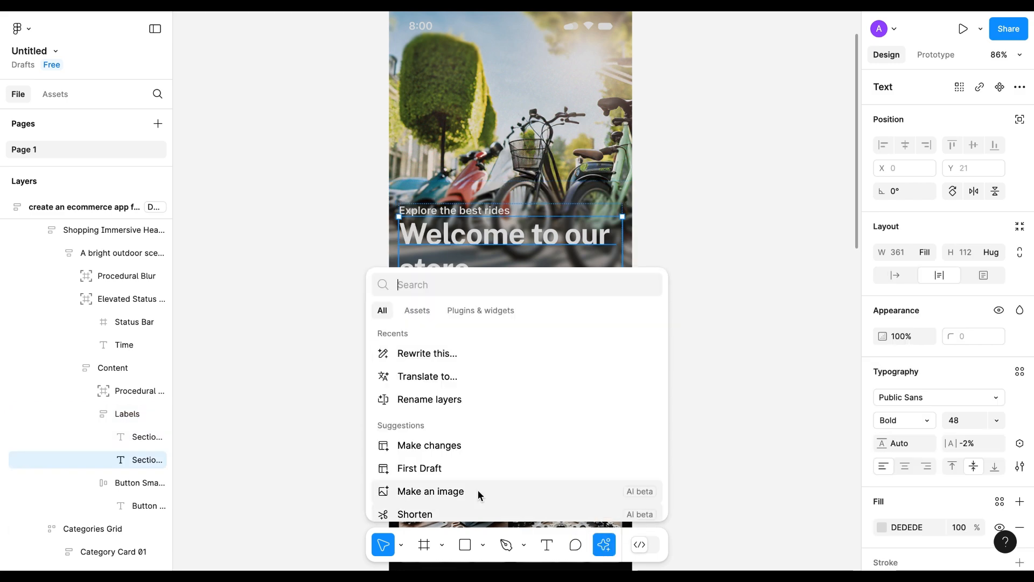
scroll(436, 494, "down", 1)
left_click(435, 502)
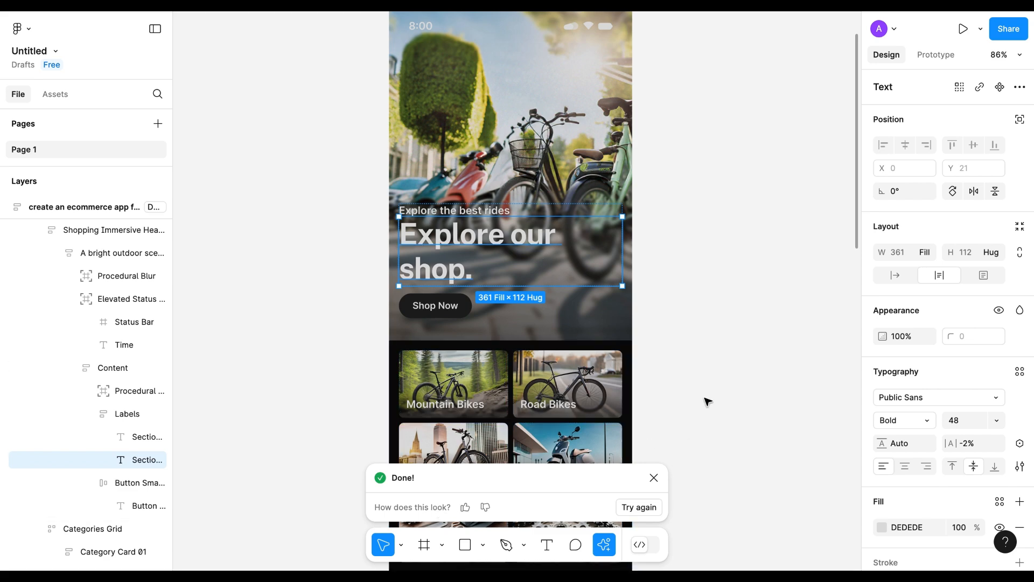
scroll(565, 386, "down", 5)
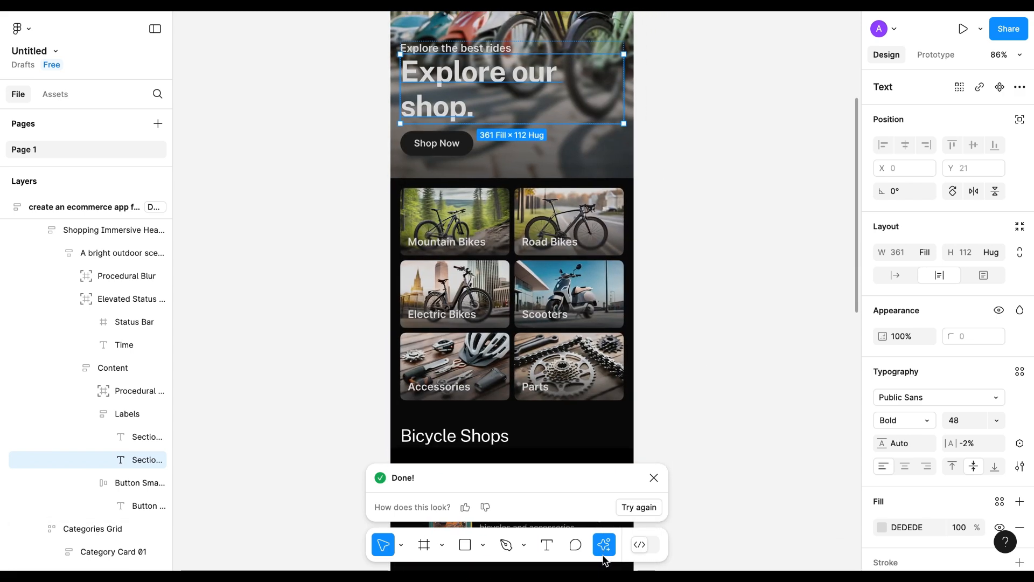
left_click(604, 544)
left_click(604, 545)
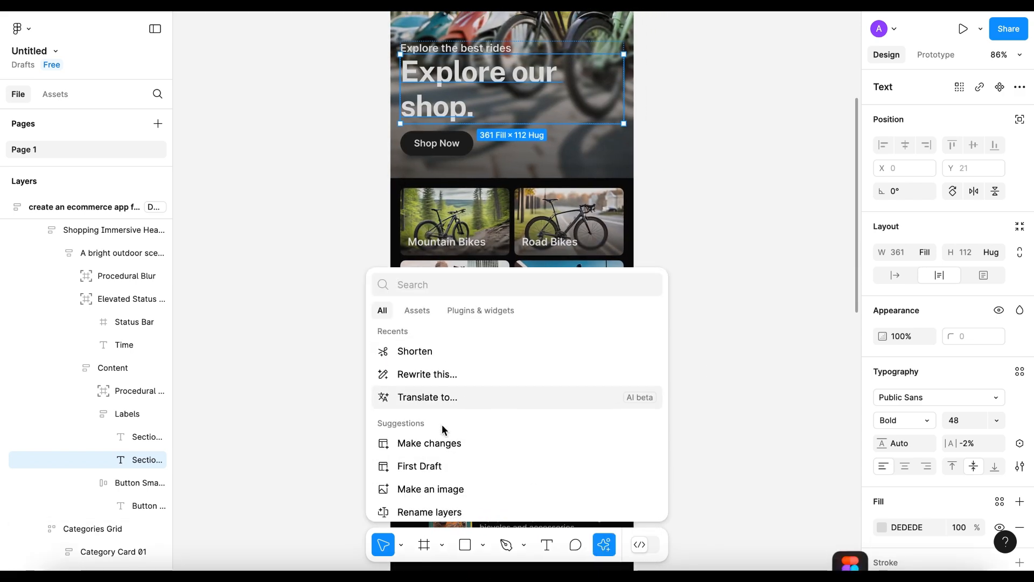
left_click(677, 185)
Remove the background of the Scooter 1 image in the Featured Scooters section with AI
scroll(677, 184, "down", 15)
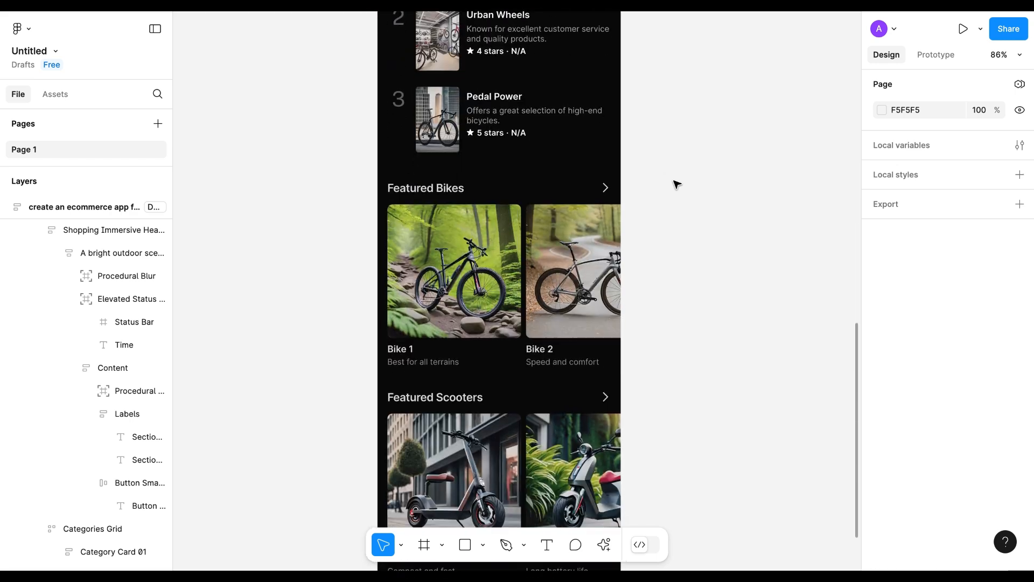
left_click(475, 300)
scroll(476, 300, "down", 3)
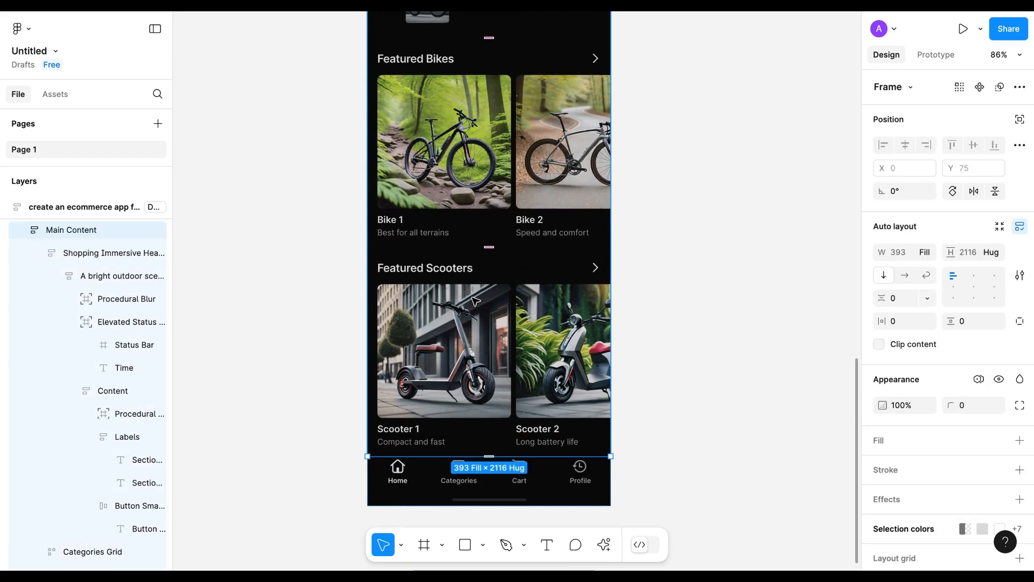
left_click(426, 377)
left_click(426, 377)
left_click(426, 378)
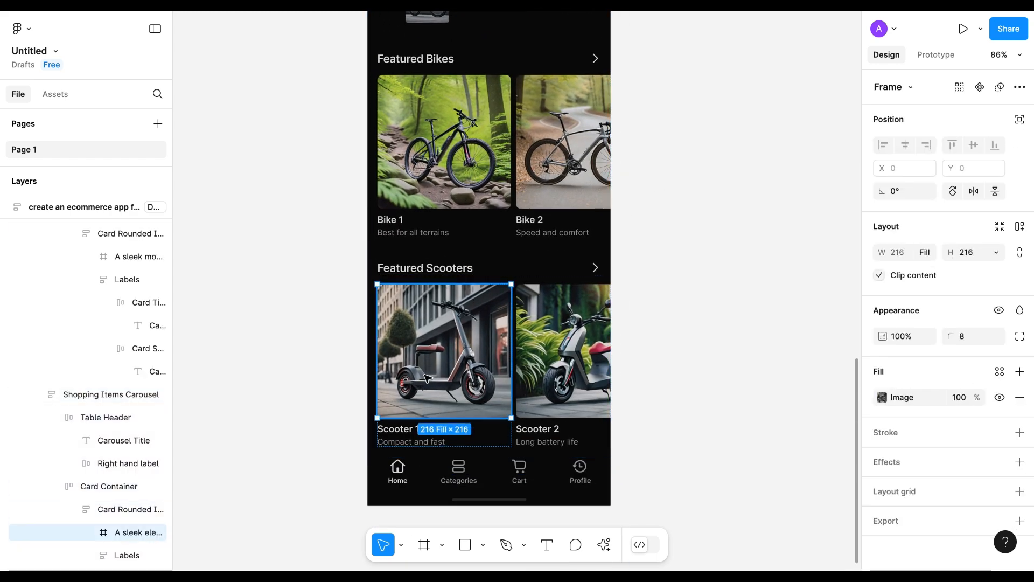
scroll(462, 372, "down", 3)
scroll(462, 372, "up", 5, "ctrl")
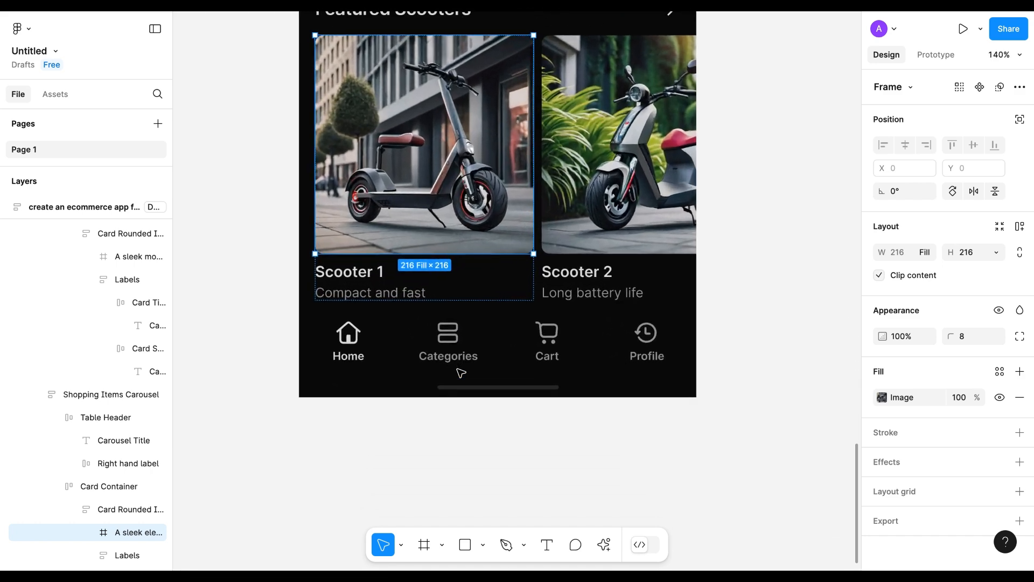
scroll(461, 372, "up", 1)
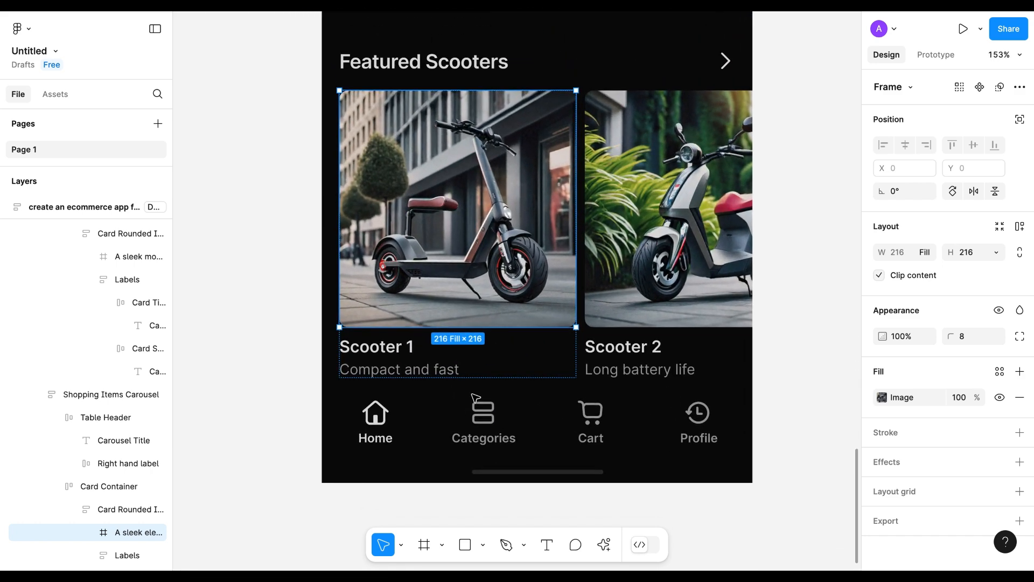
left_click(604, 546)
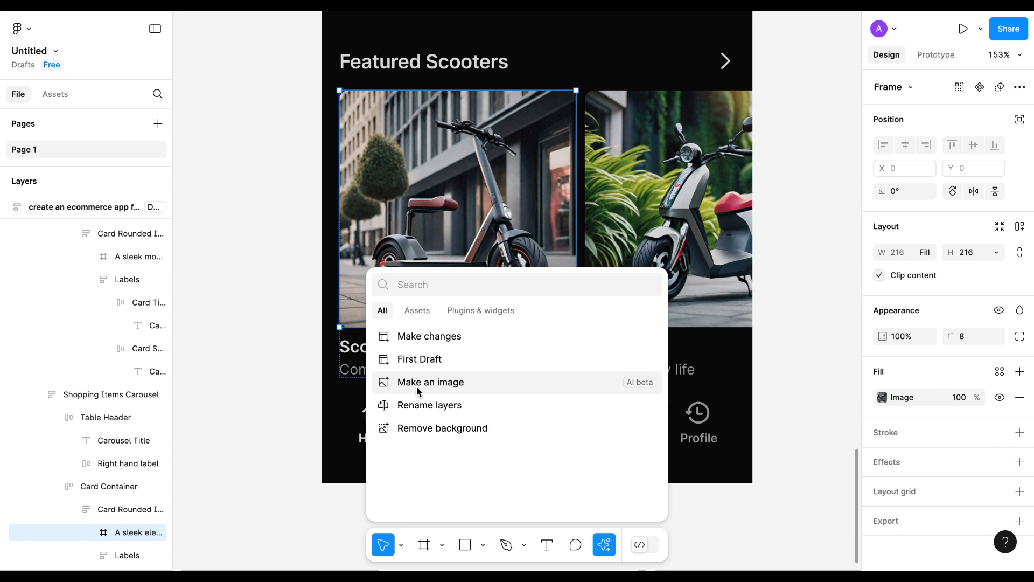
left_click(428, 428)
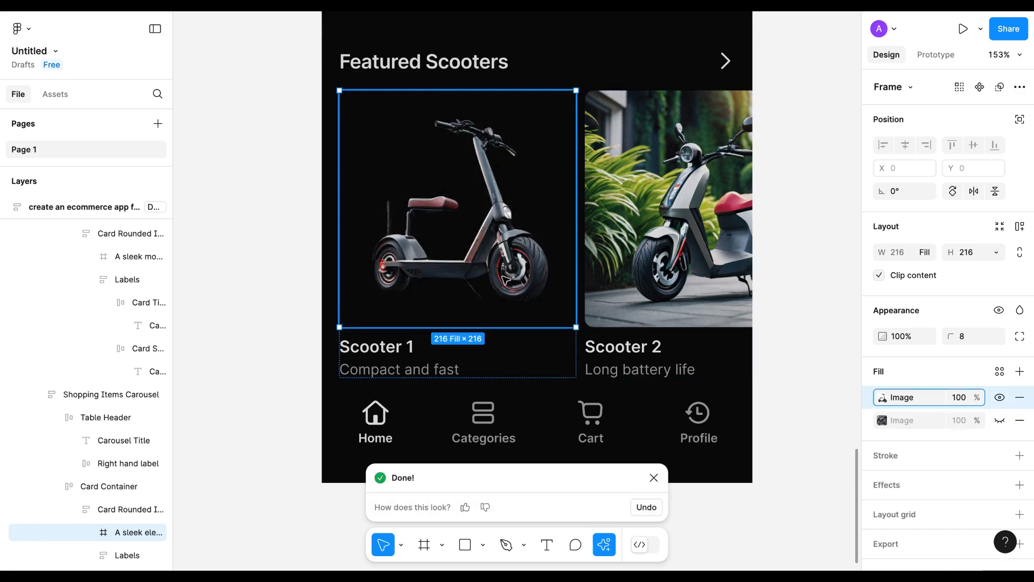
Try removing the background of the Bike 1 image in the Featured Bikes section with AI and undo the removal
scroll(482, 279, "right", 2)
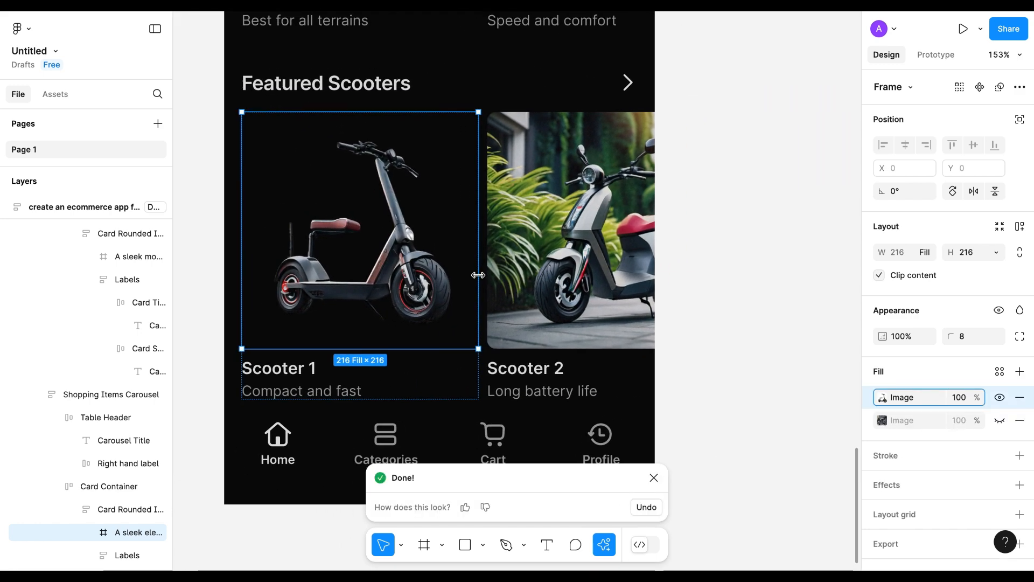
scroll(481, 278, "up", 5)
scroll(481, 279, "up", 3)
scroll(482, 278, "right", 1)
left_click(482, 278)
double_click(482, 279)
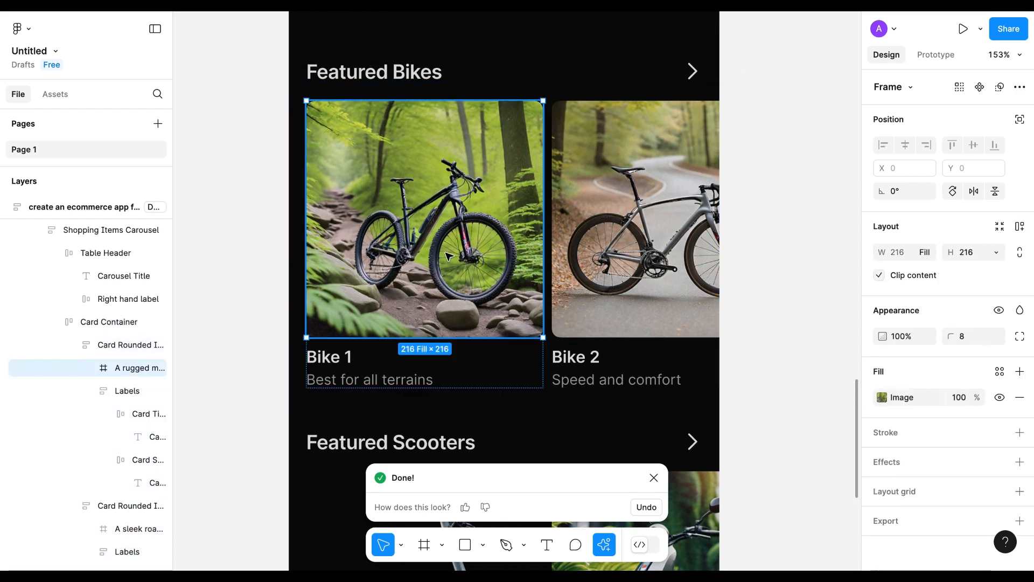
left_click(609, 544)
left_click(608, 546)
left_click(605, 547)
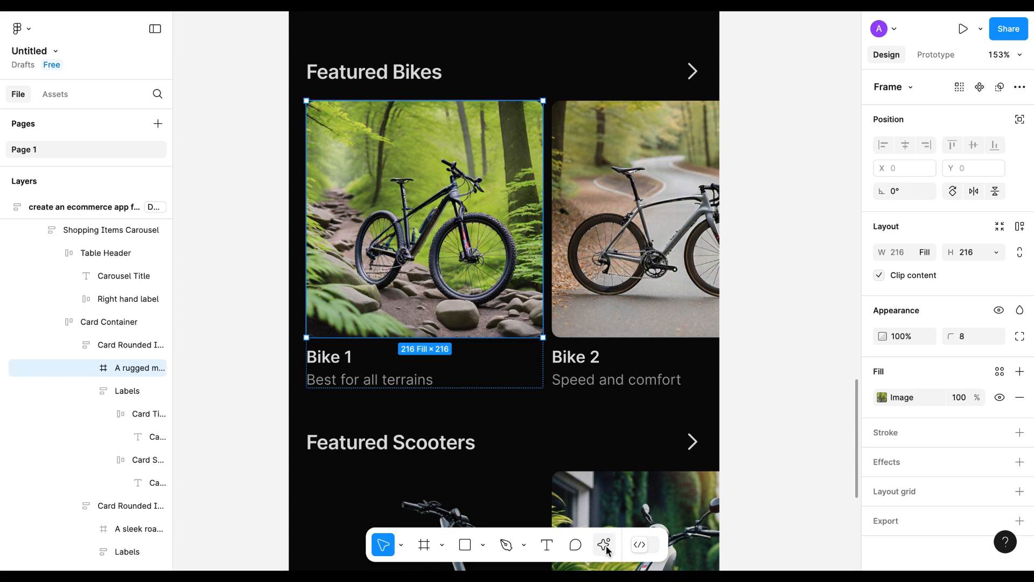
left_click(606, 547)
left_click(445, 352)
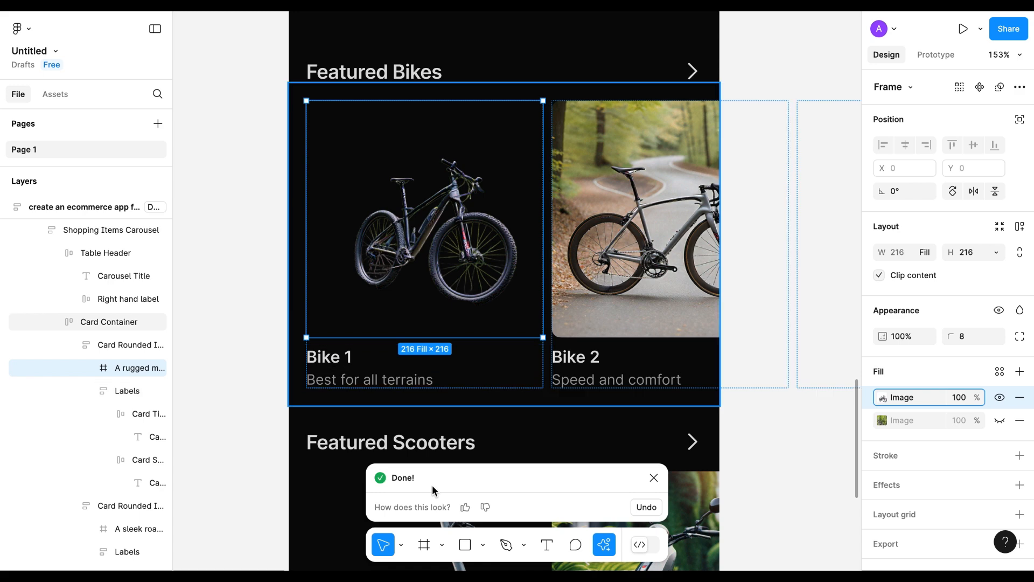
left_click(645, 507)
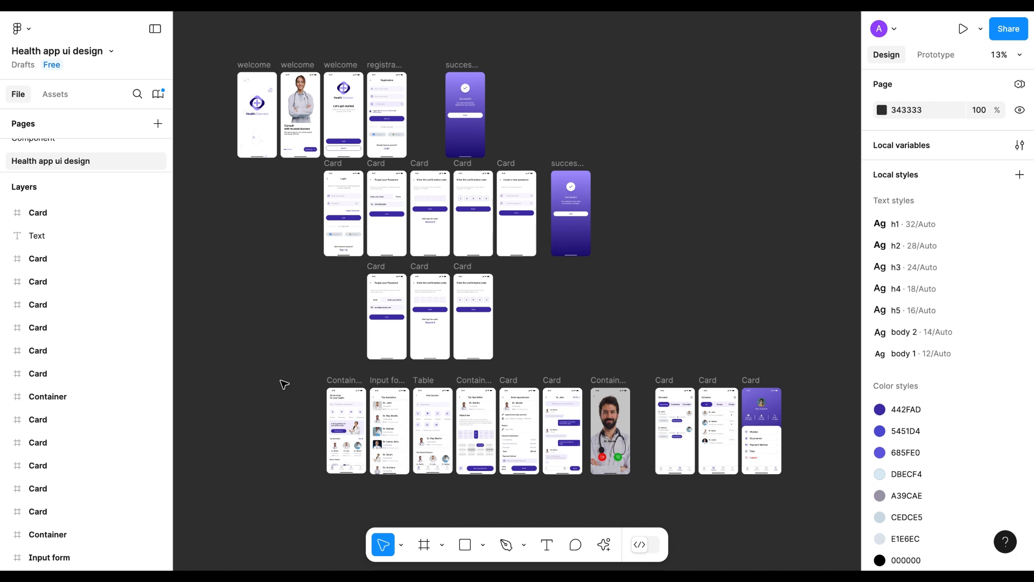
Select the last row of screens in the Health app ui design file and search the assets for "buttons"
left_click_drag(282, 381, 815, 508)
left_click(604, 545)
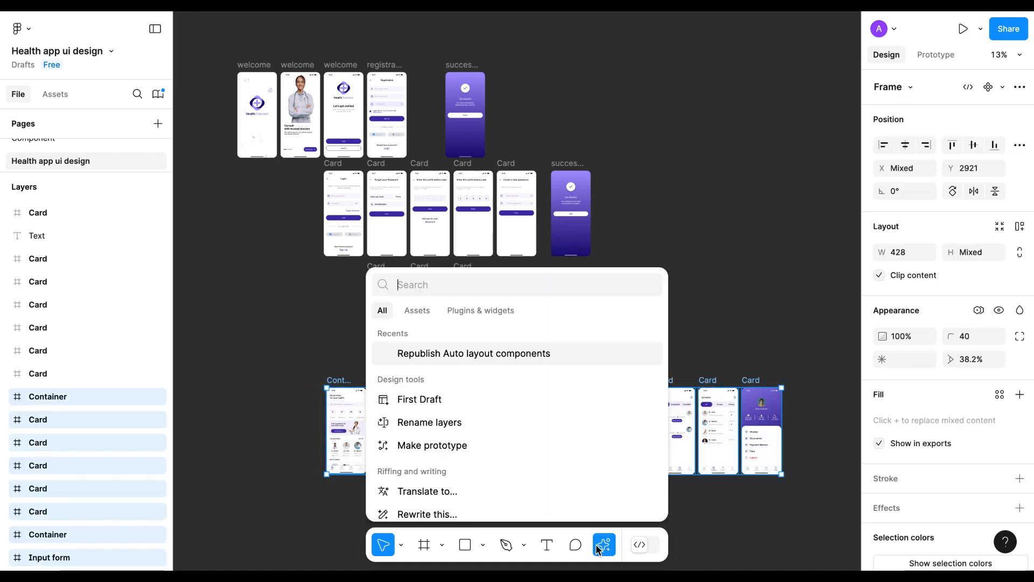
type("buttons")
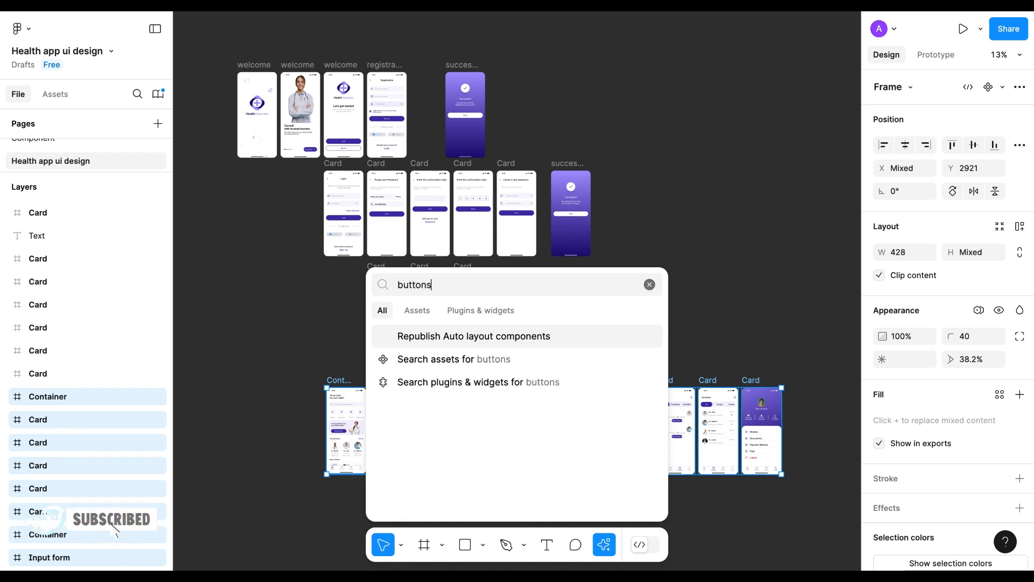
left_click(431, 361)
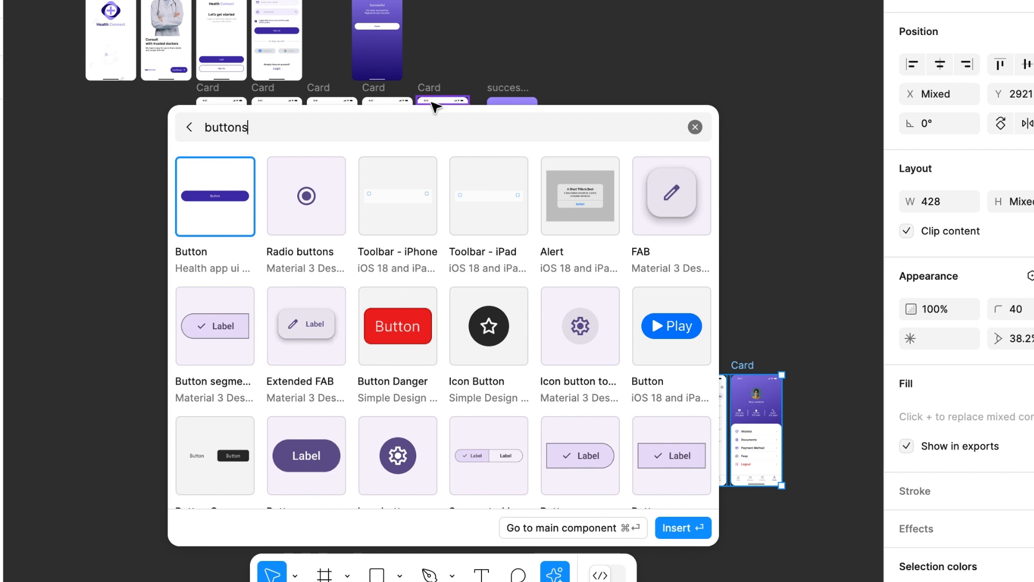
key("super+a")
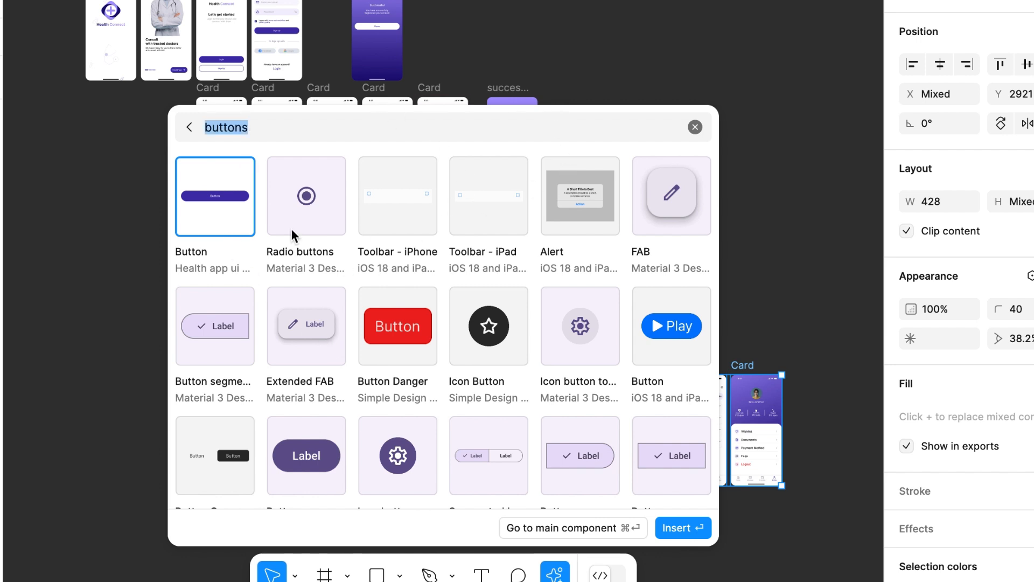
Insert the health app's own purple Button component and place it just below the success screen in the second row
left_click(237, 173)
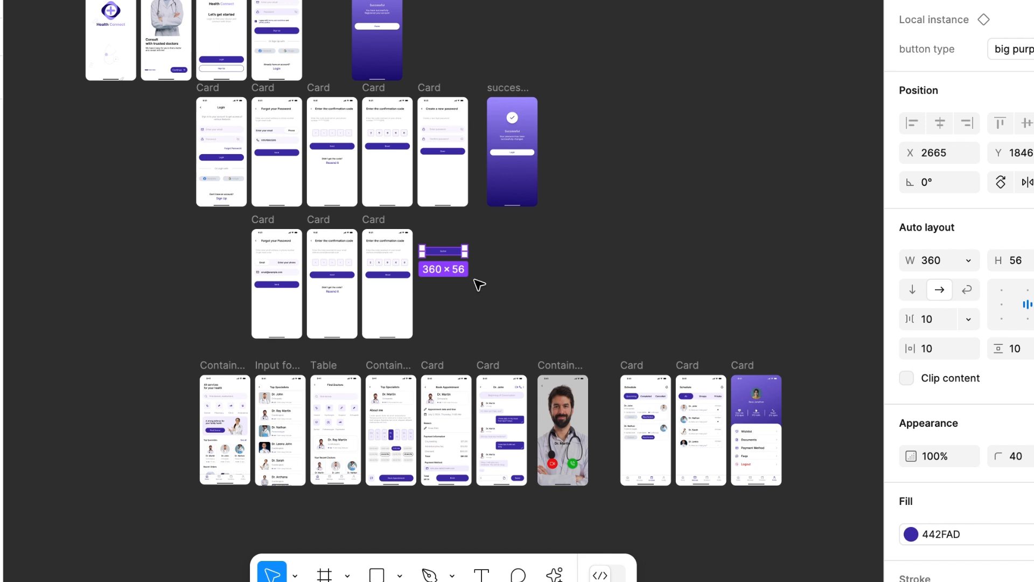
left_click_drag(439, 251, 514, 239)
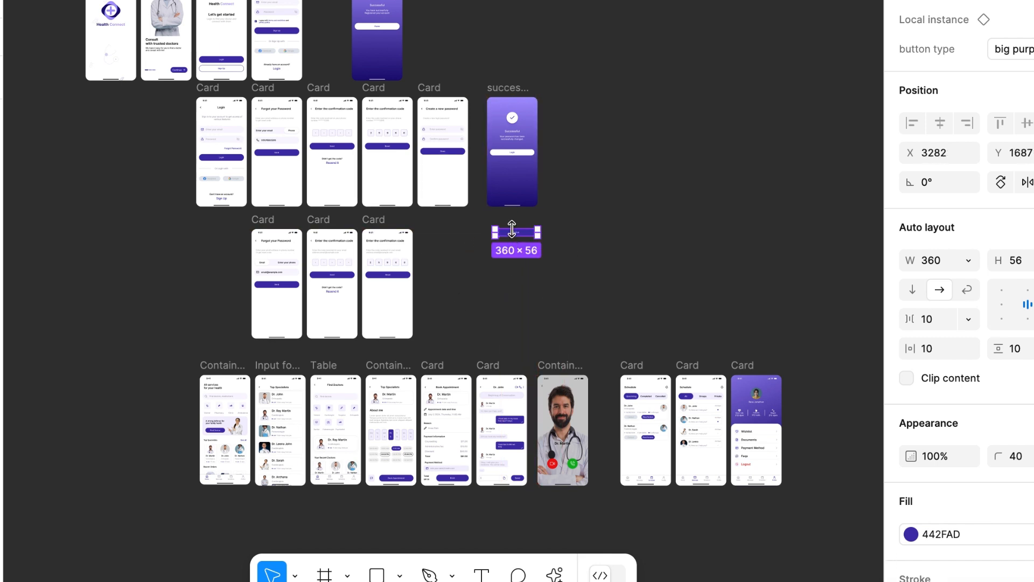
key("Escape")
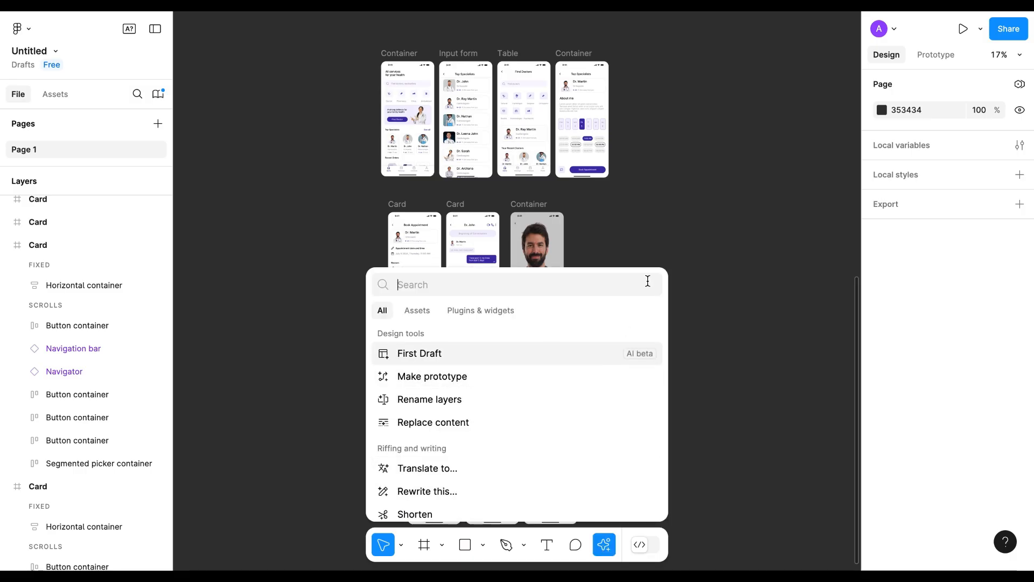
Generate prototype connections between all ten health app screens in the Untitled file with AI Make prototype and preview the result
left_click(683, 218)
left_click(947, 56)
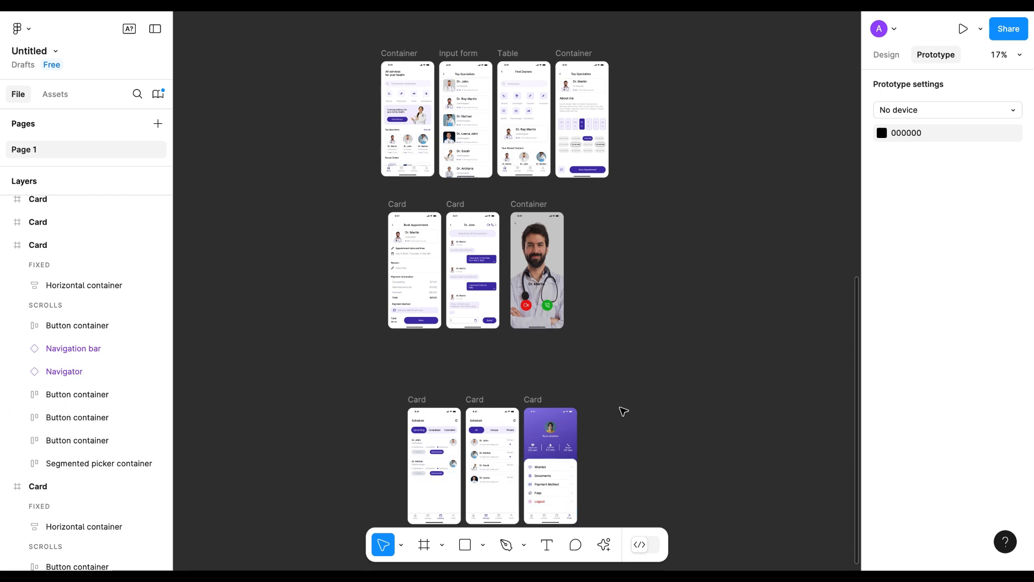
left_click_drag(359, 47, 671, 499)
left_click(604, 544)
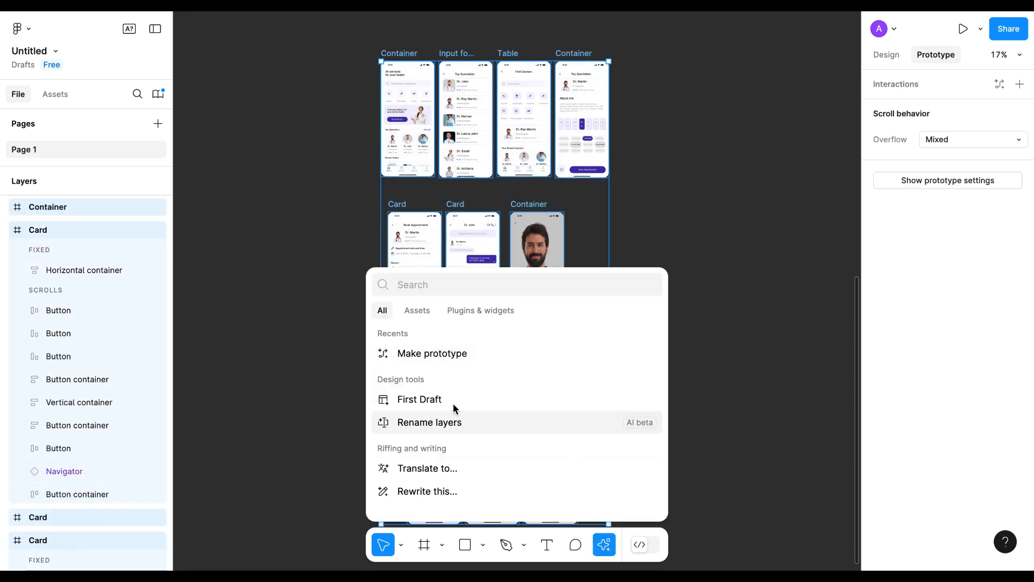
left_click(429, 359)
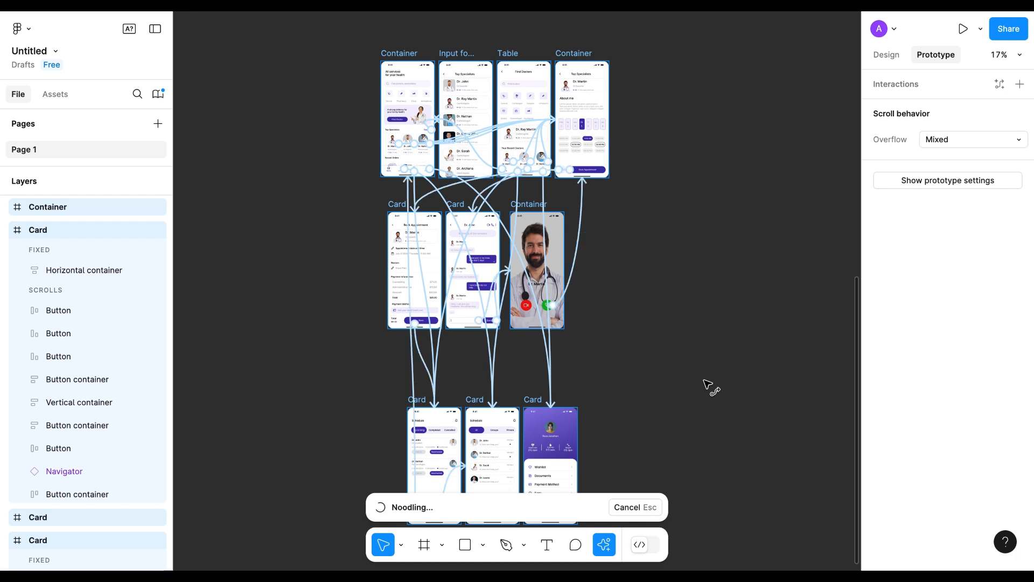
scroll(708, 385, "down", 2)
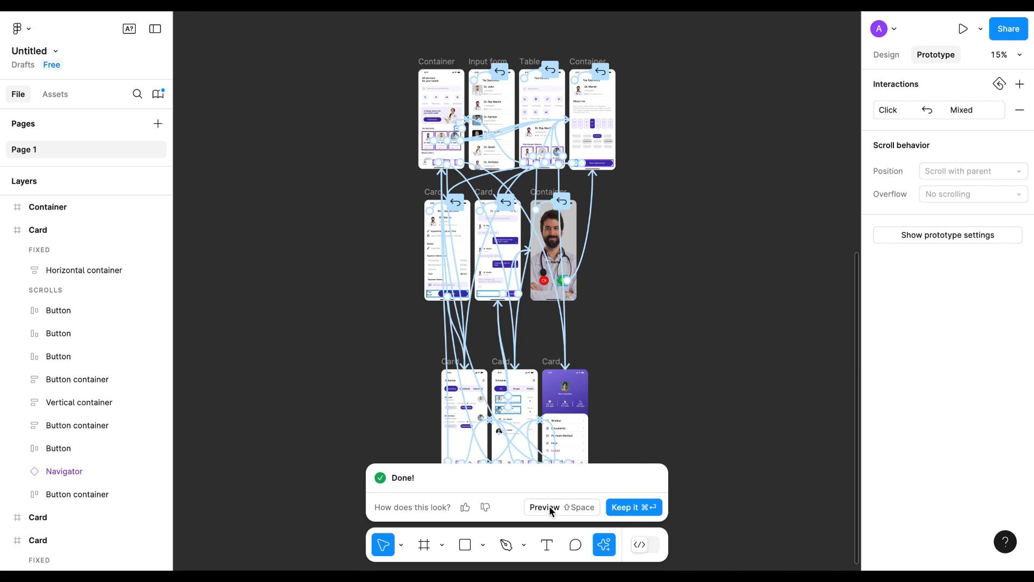
left_click(545, 508)
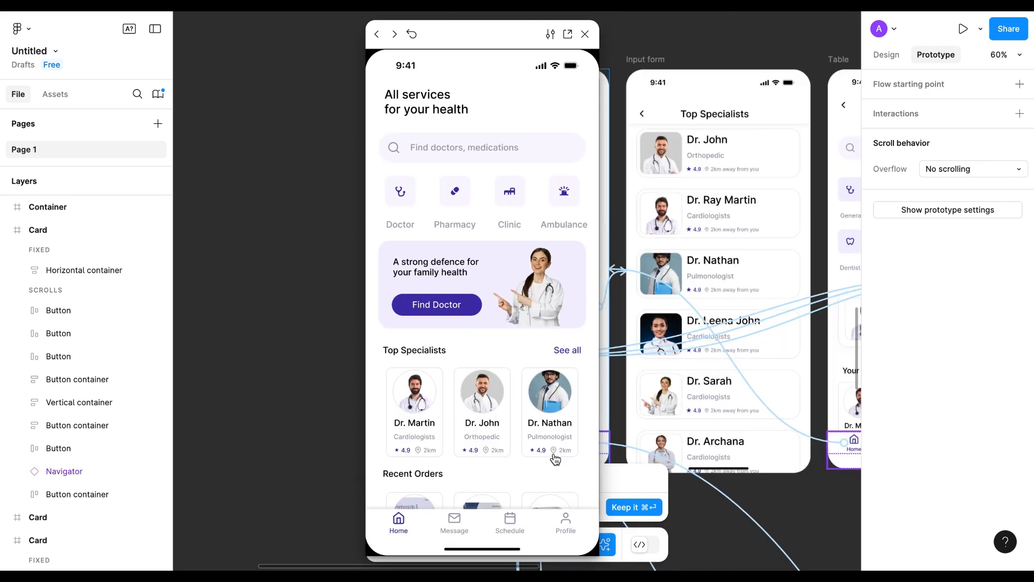
Test the first Top Specialists card in the prototype preview and present the prototype in full view, scaled to show the whole screen
left_click(399, 207)
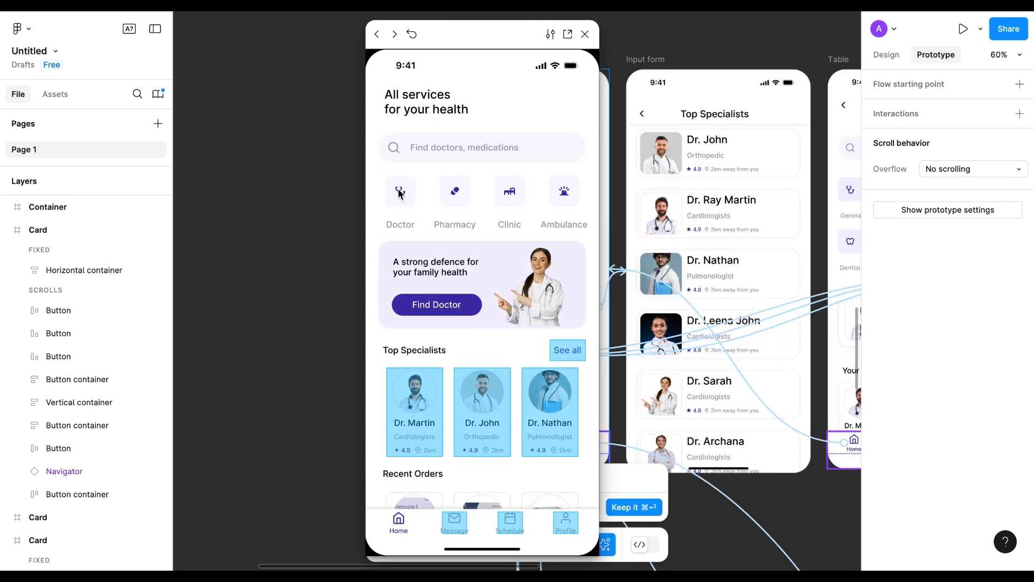
left_click(418, 399)
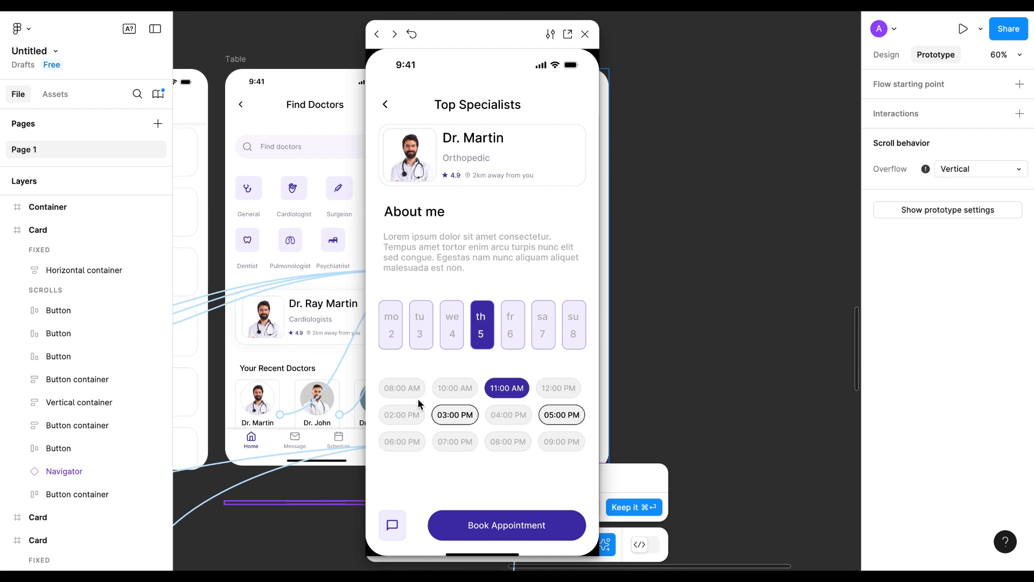
left_click(568, 34)
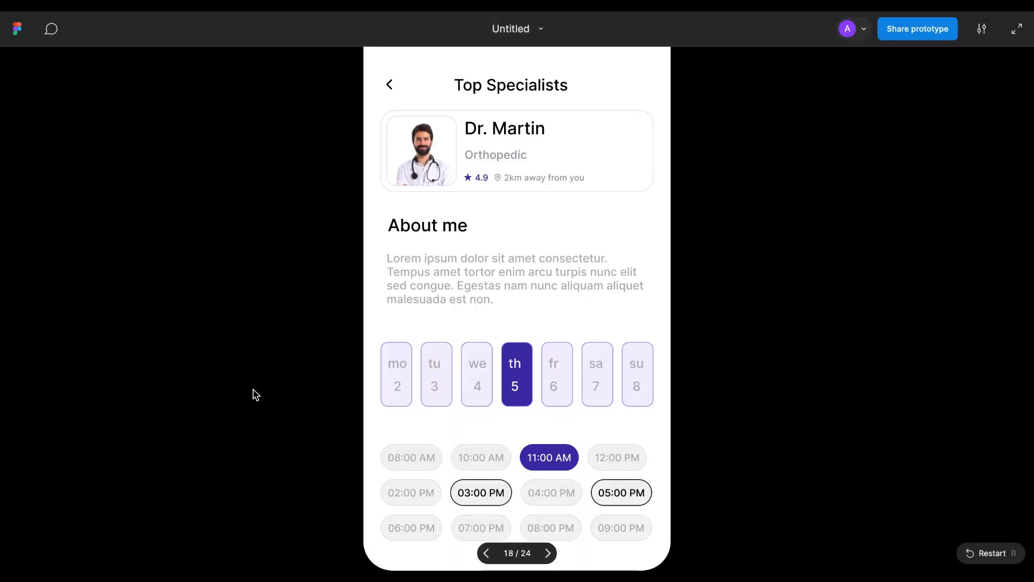
left_click(983, 30)
left_click(937, 97)
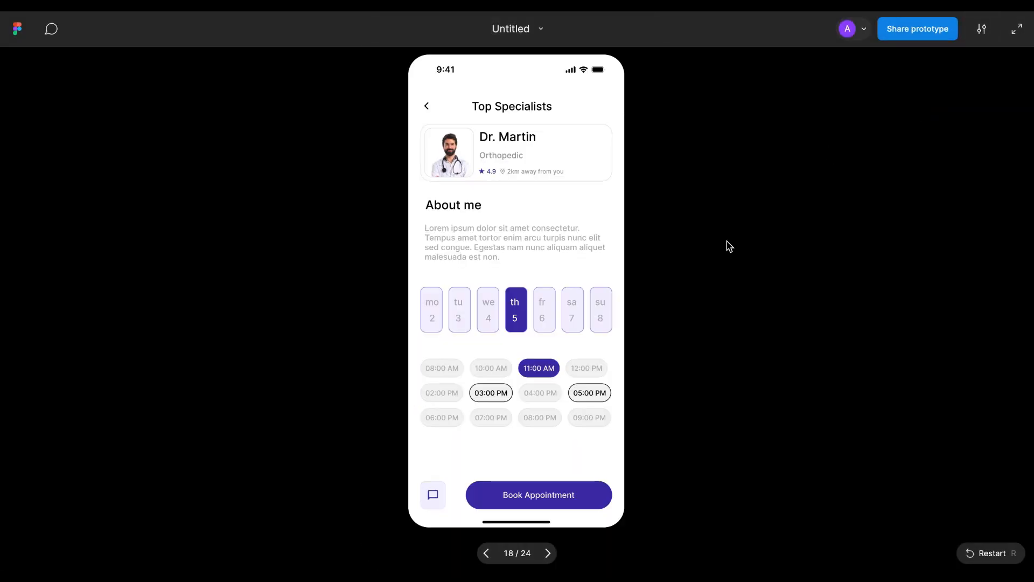
Test the chat icon on the specialist's page and the back and call icons on the chat screen
left_click(438, 505)
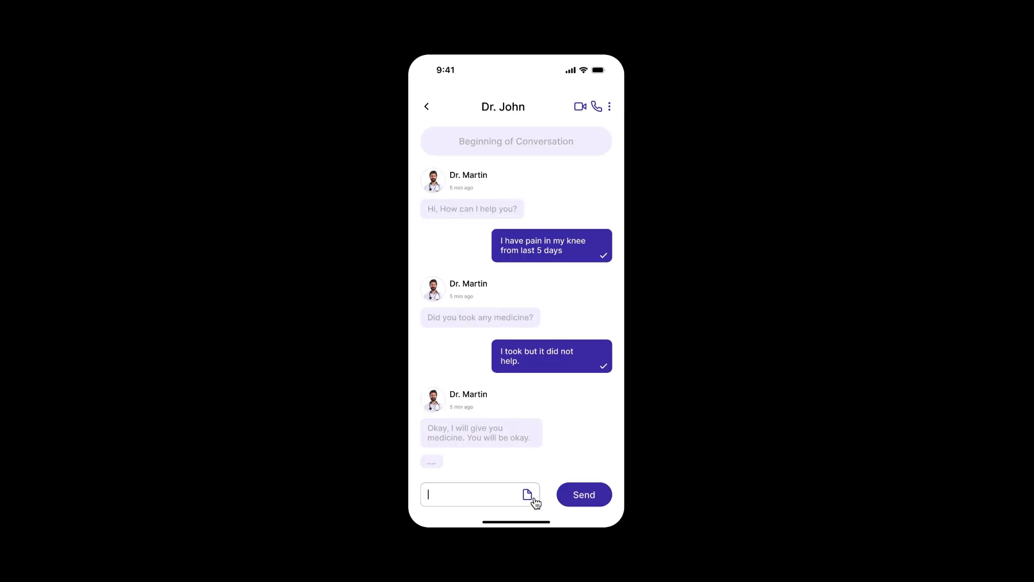
left_click(427, 107)
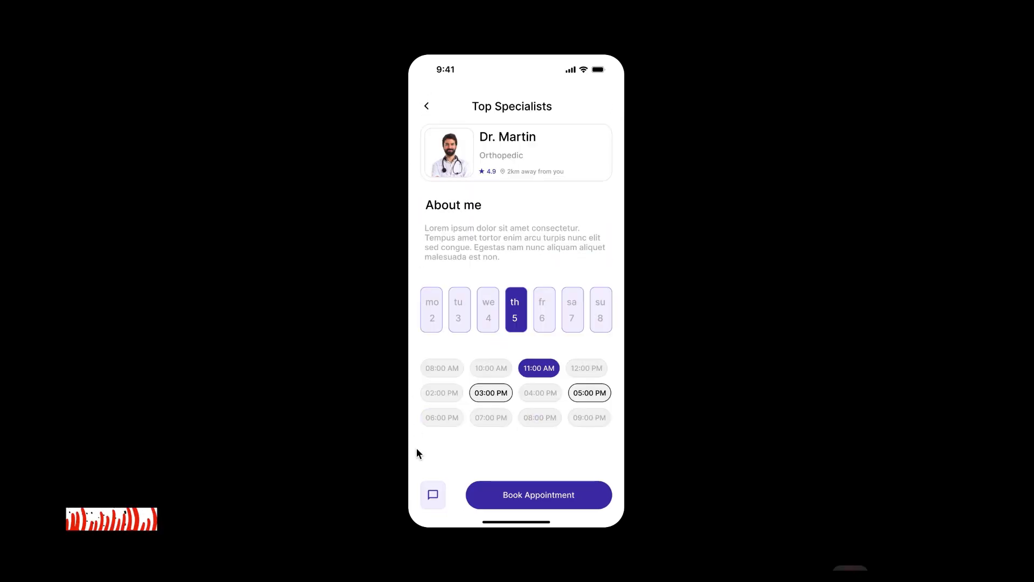
left_click(432, 493)
left_click(597, 112)
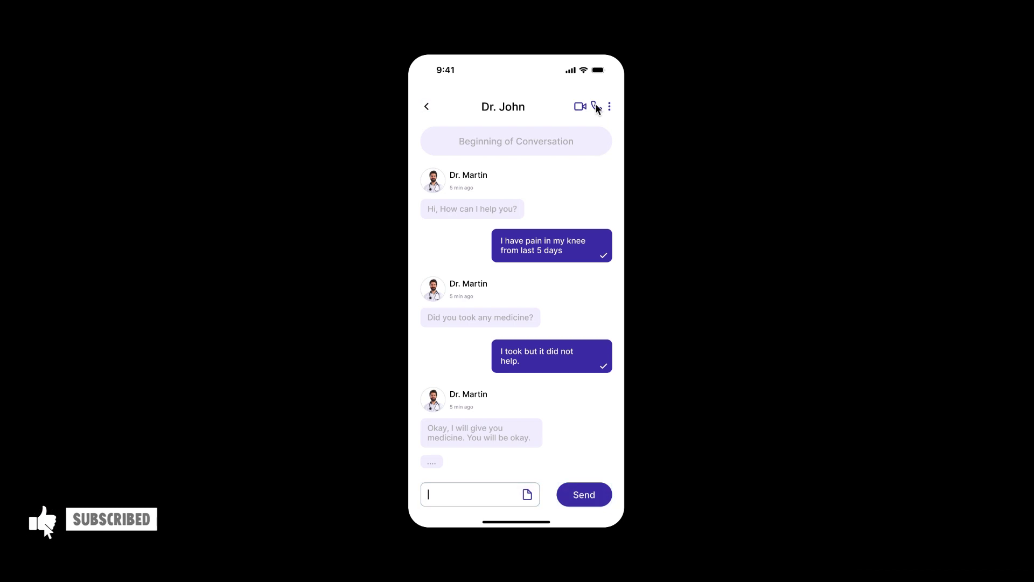
left_click(426, 109)
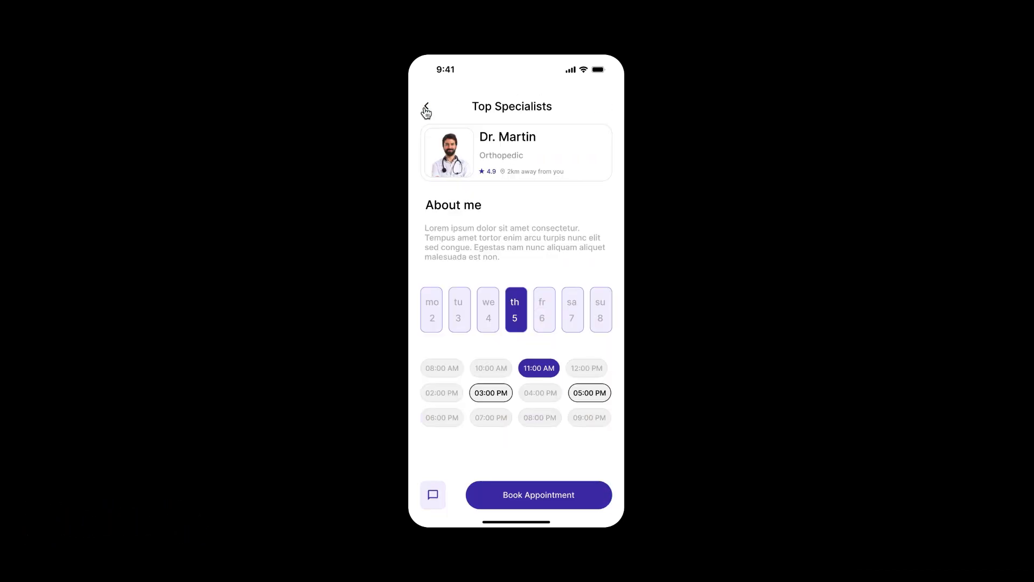
Test the Book Appointment flow from the specialist's page, including the payment method field and the booking action
left_click(550, 499)
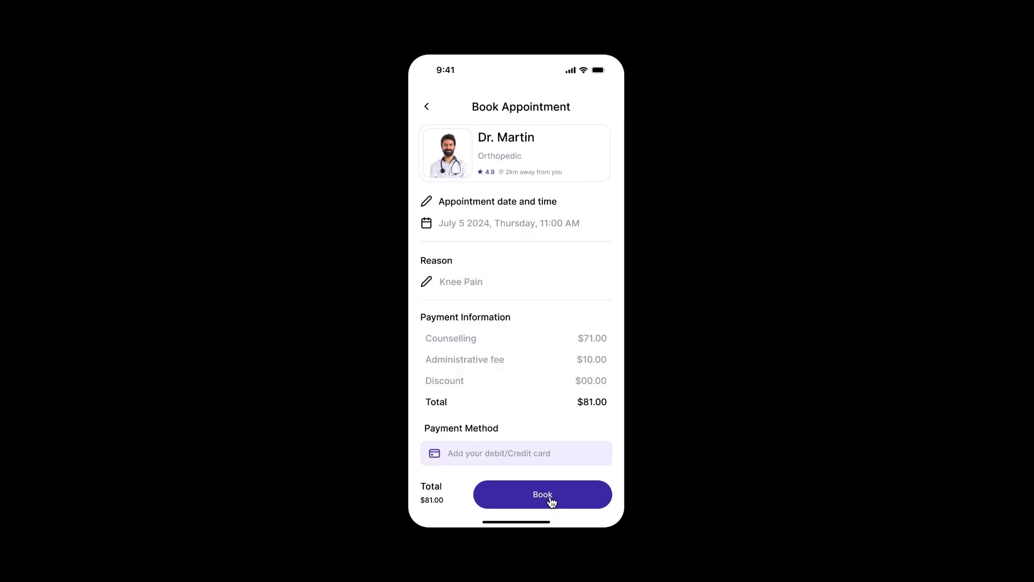
left_click(524, 457)
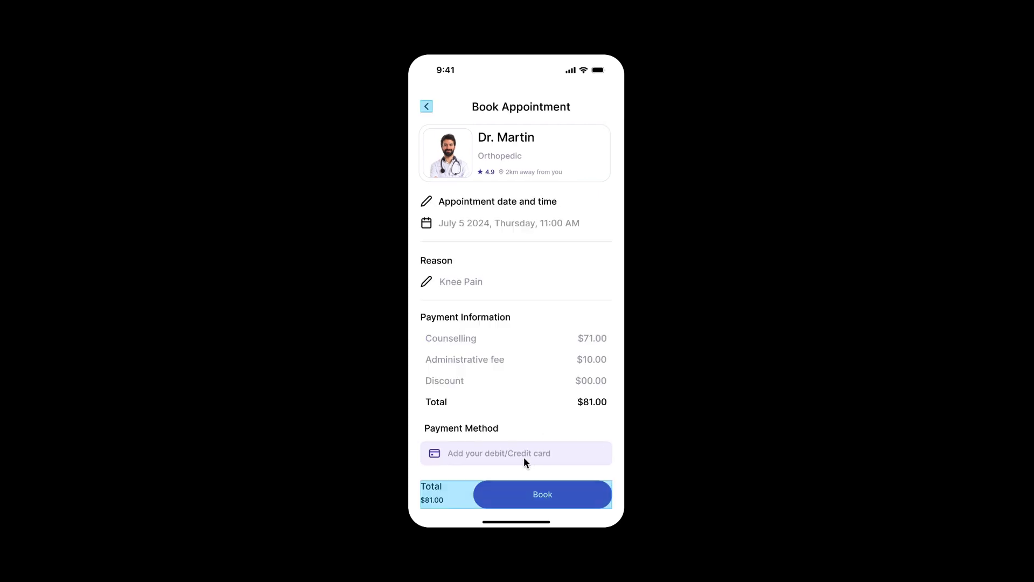
left_click(436, 495)
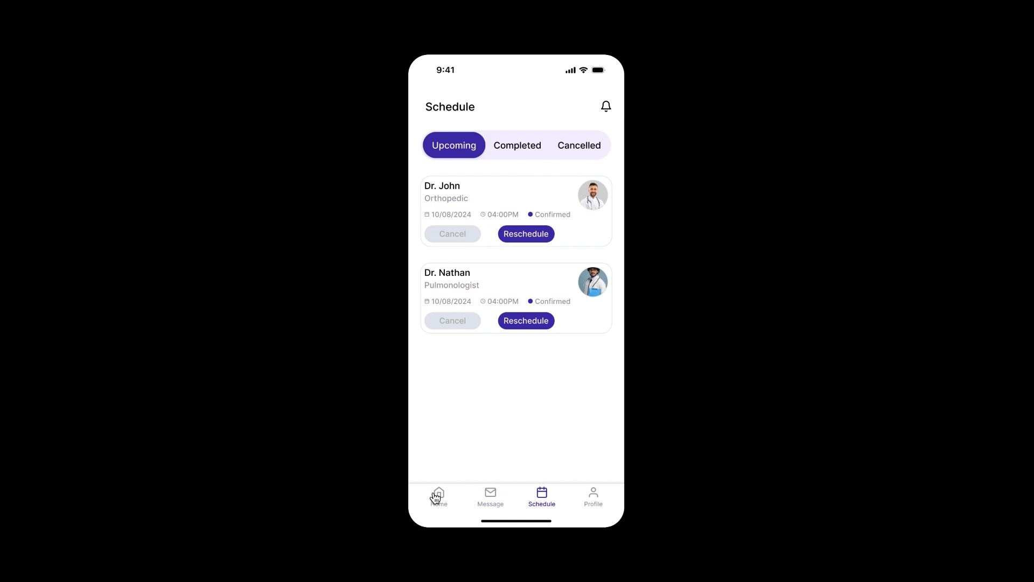
Test the prototype's Home, Message, Schedule and Profile navigation, including opening the first chat, returning from it and trying Logout
left_click(438, 496)
left_click(492, 495)
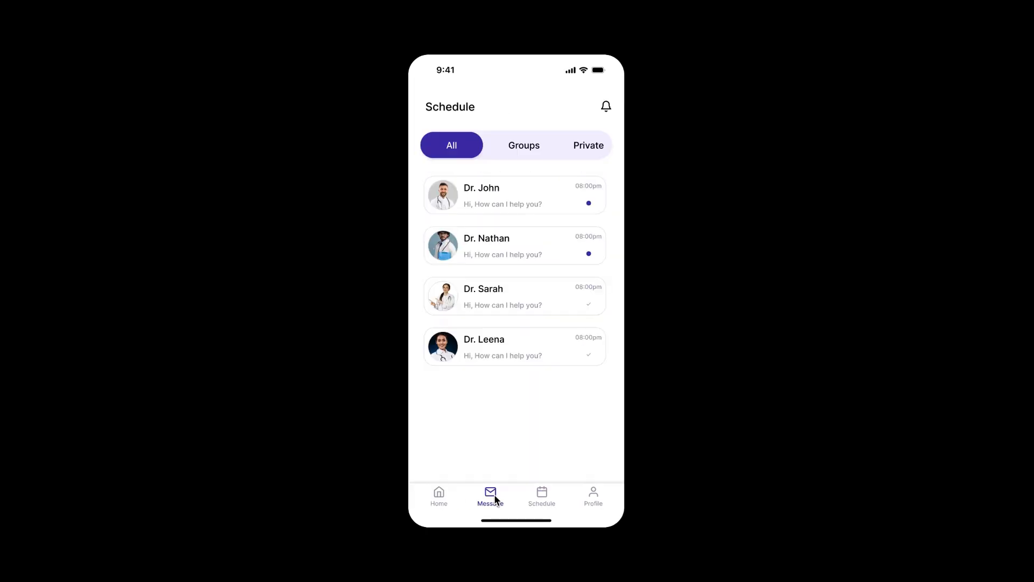
left_click(482, 193)
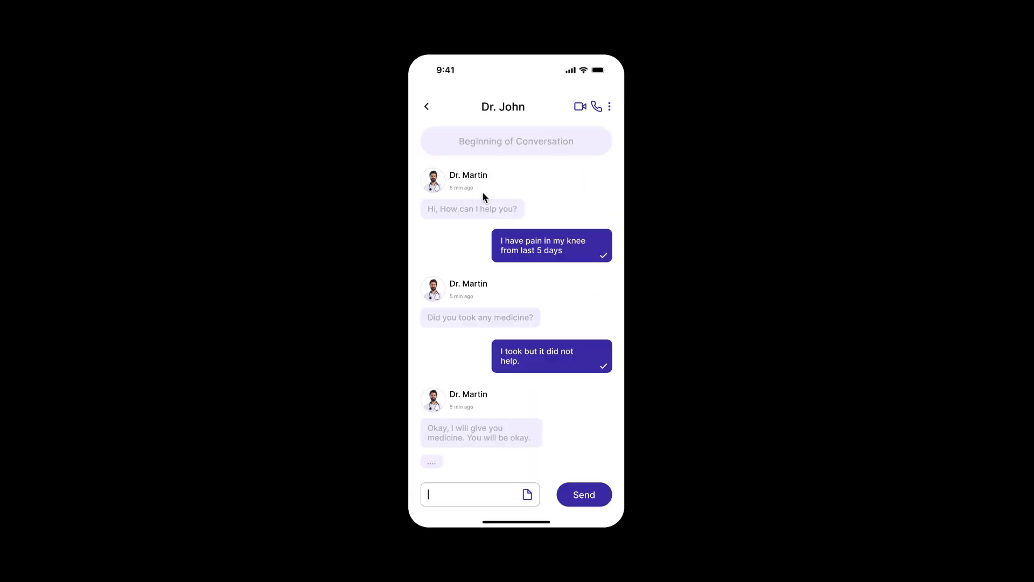
left_click(427, 107)
left_click(549, 496)
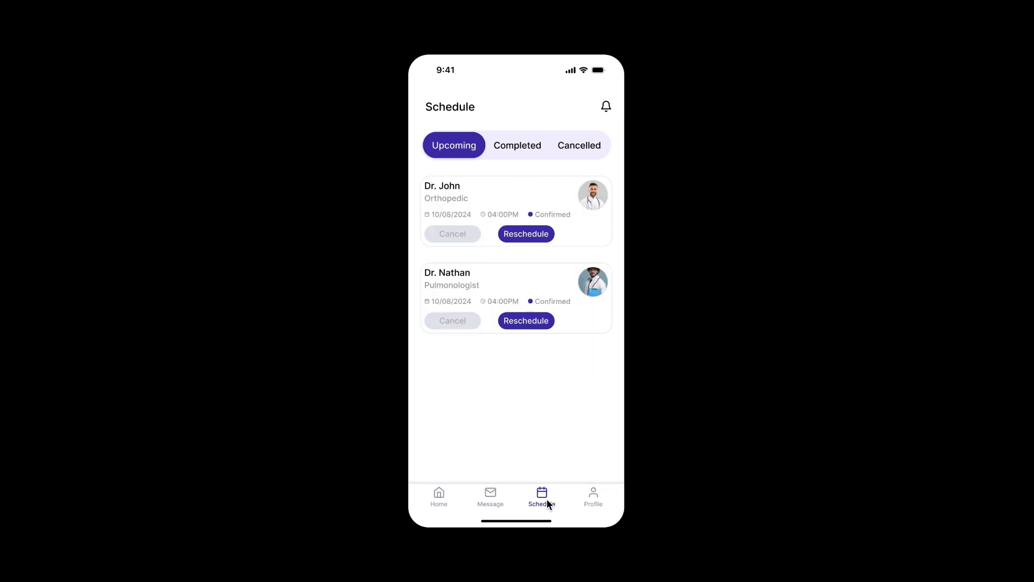
left_click(595, 503)
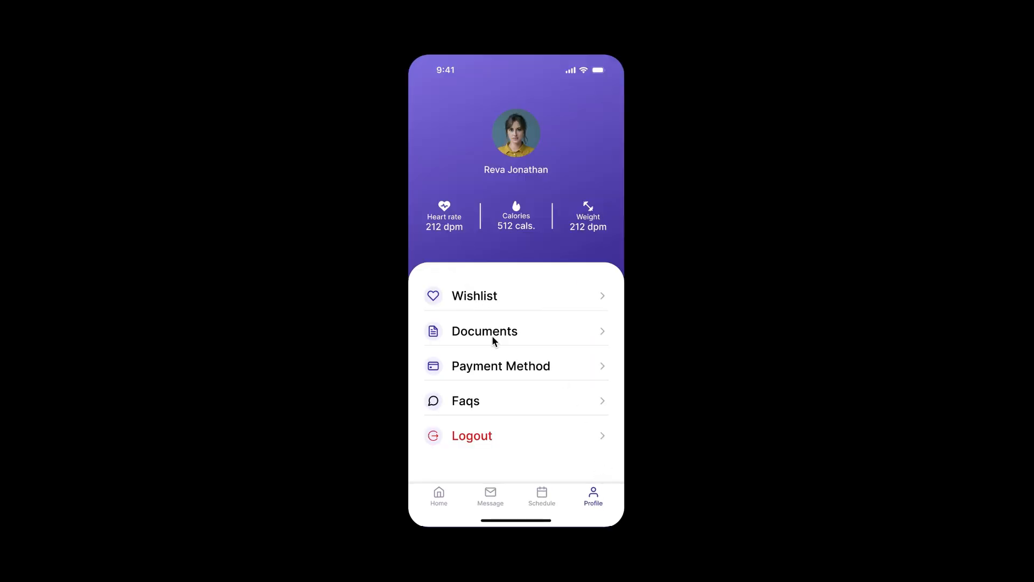
left_click(464, 438)
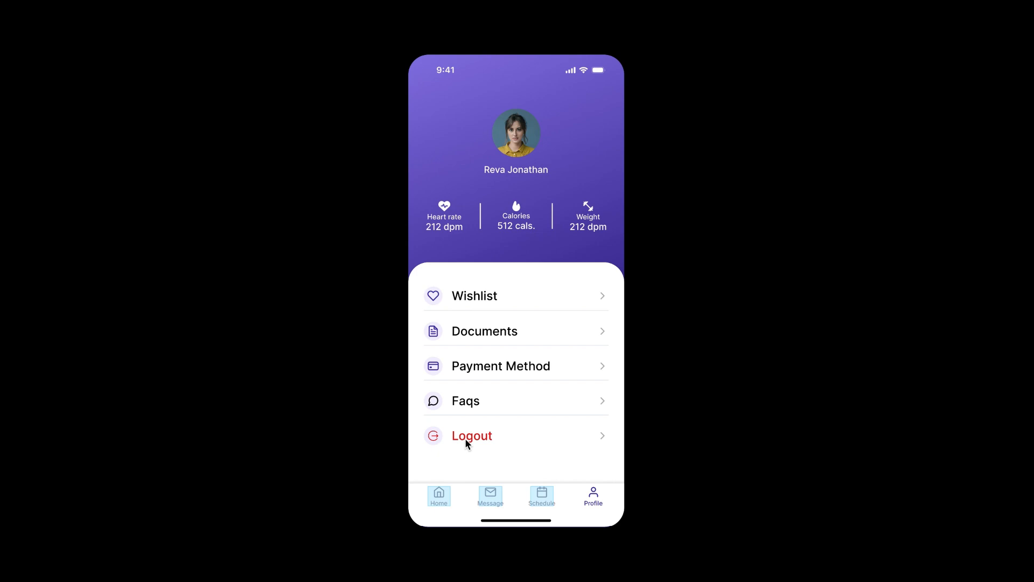
left_click(442, 495)
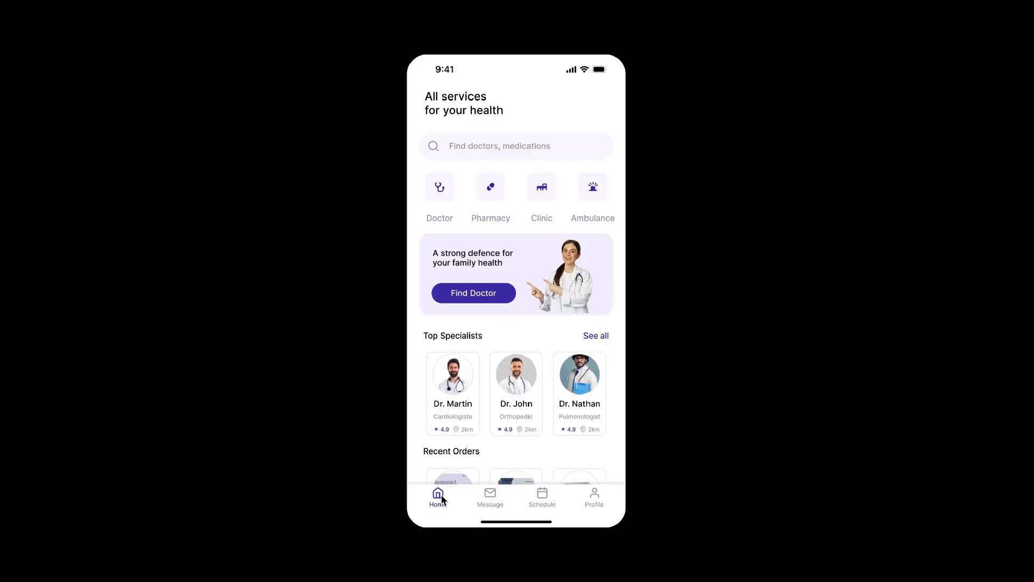
Test the home screen's first specialist card with its back arrow, and the See all link for Top Specialists
left_click(455, 384)
left_click(428, 109)
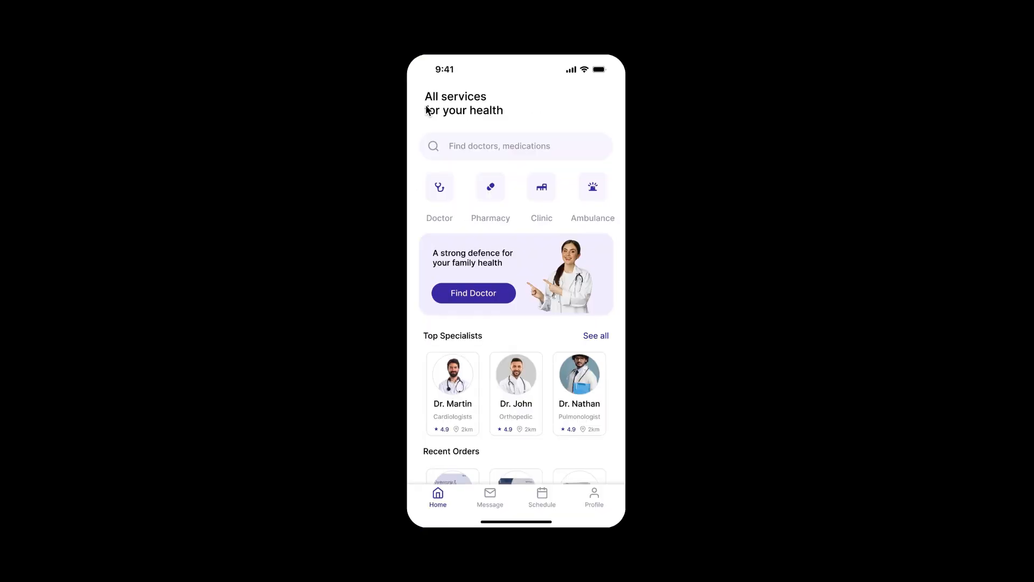
left_click(597, 336)
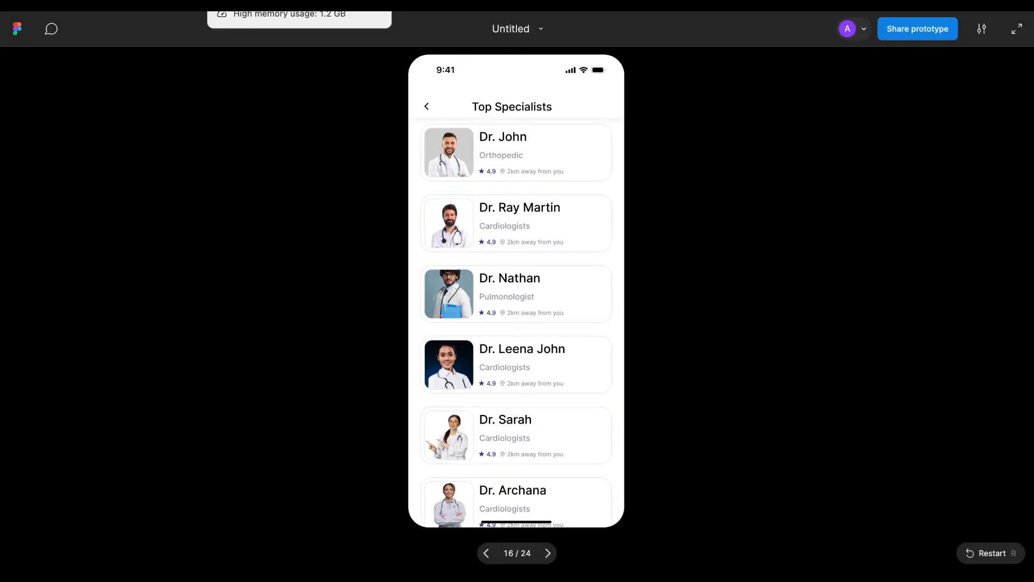
Leave the prototype presentation, review the generated connections and switch to the Untitled file with the bicycle ecommerce screen
left_click(258, 4)
scroll(631, 293, "left", 10)
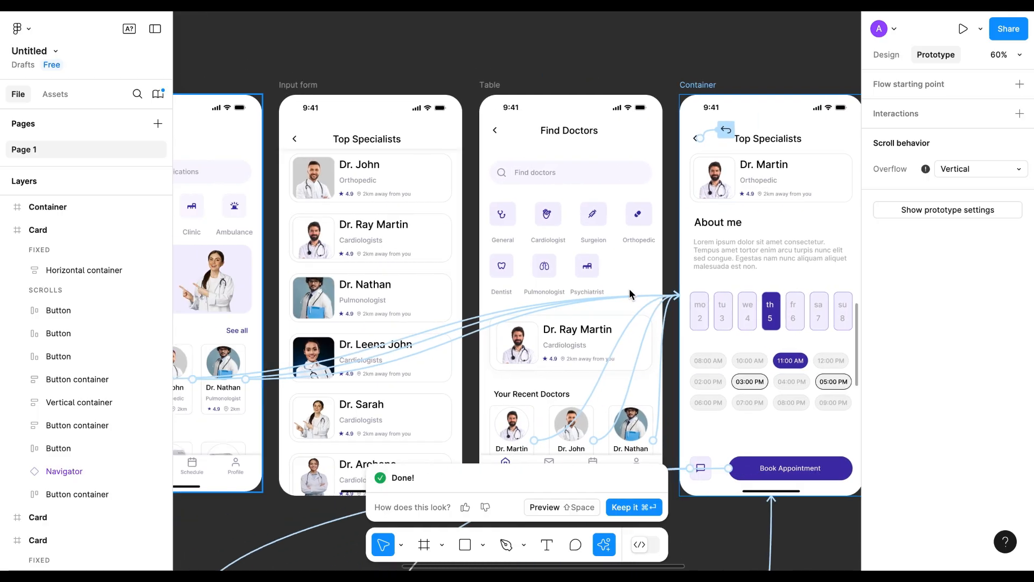
scroll(629, 293, "down", 3)
scroll(629, 293, "right", 2)
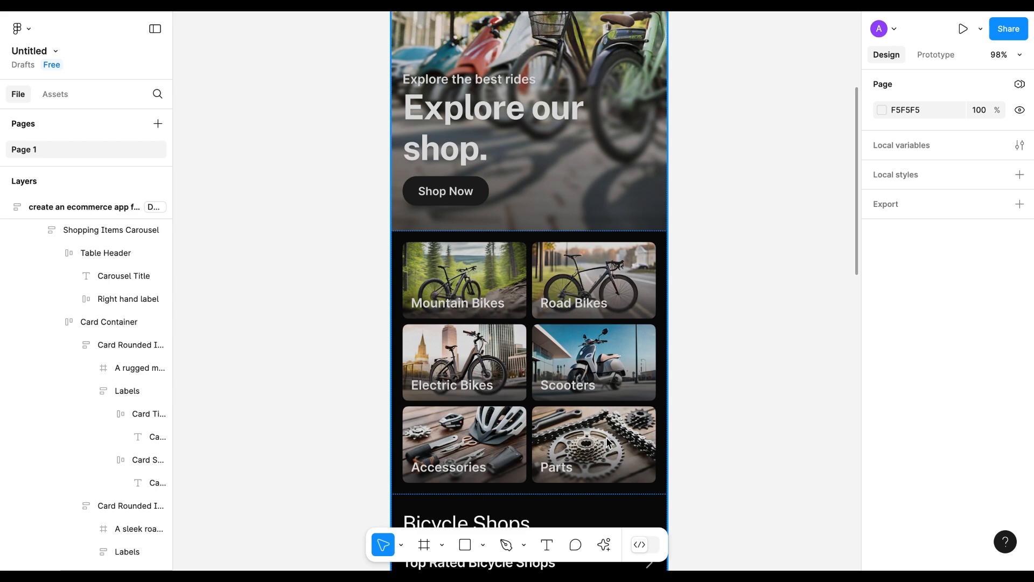
scroll(608, 442, "down", 2)
scroll(608, 443, "right", 1)
Extend the Top Rated Bicycle Shops list with a fourth entry using "Duplicate, with new content"
left_click(536, 300)
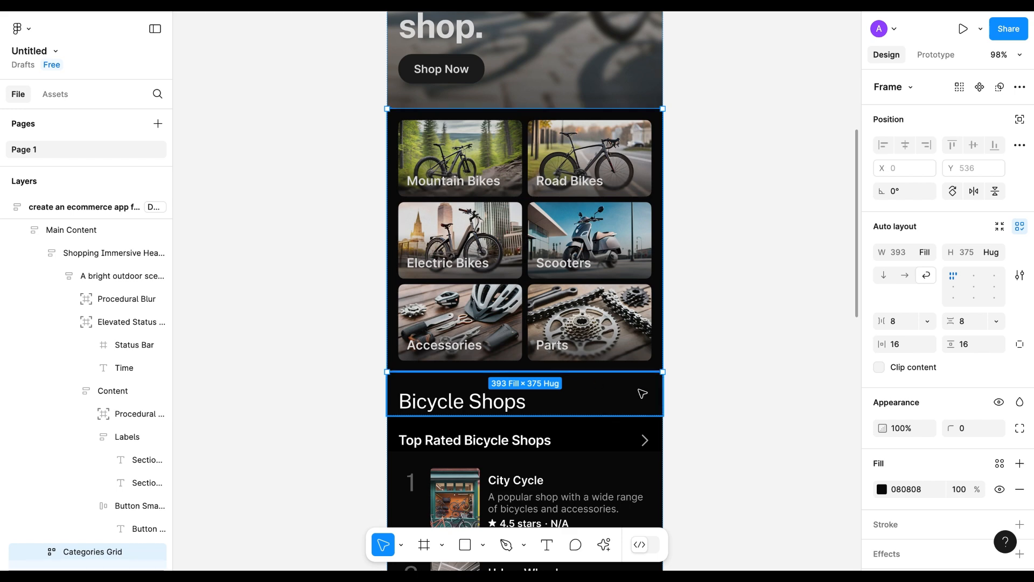
left_click(568, 315)
scroll(568, 315, "down", 7)
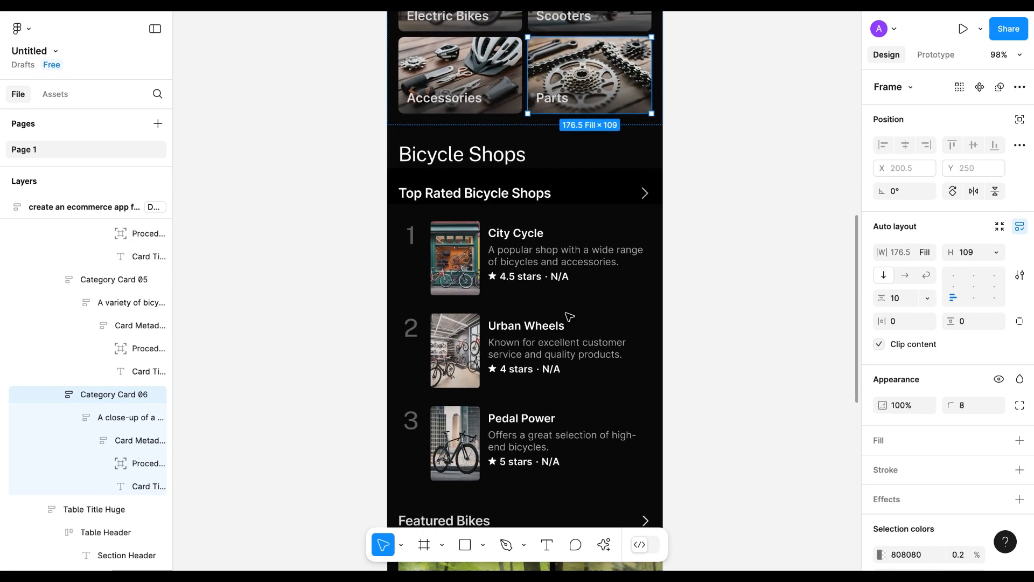
left_click(463, 130)
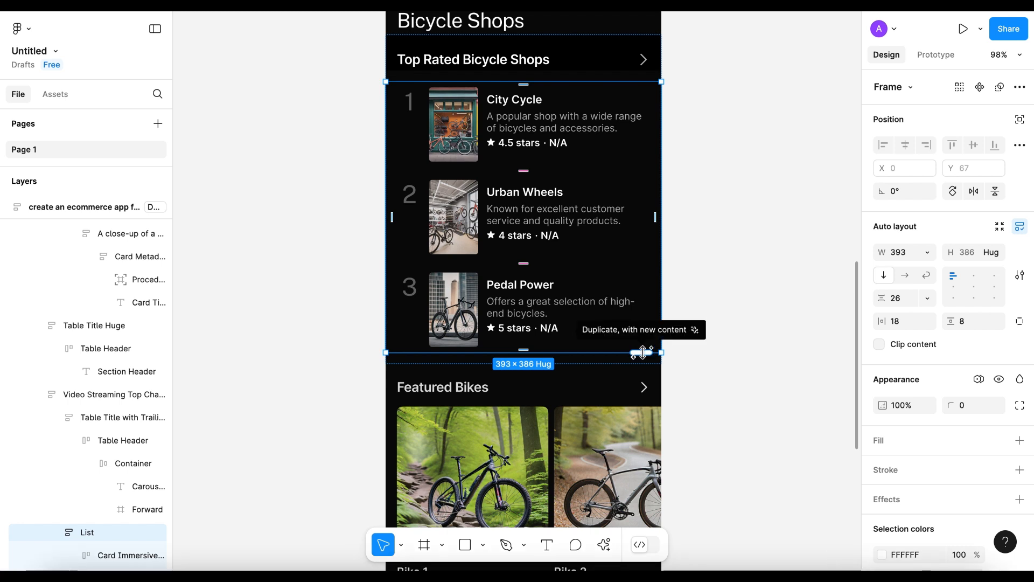
left_click_drag(643, 384, 649, 493)
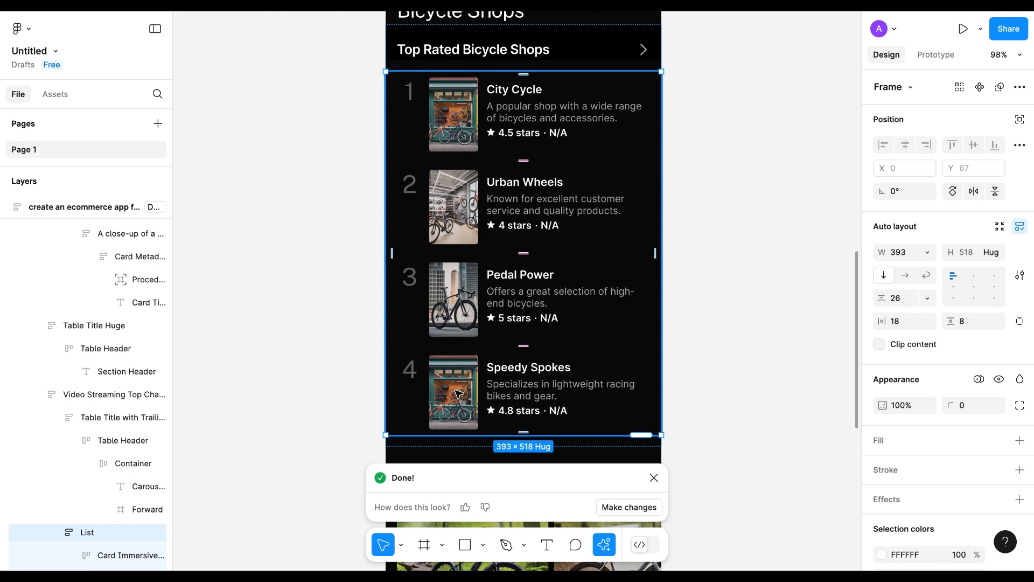
left_click(653, 478)
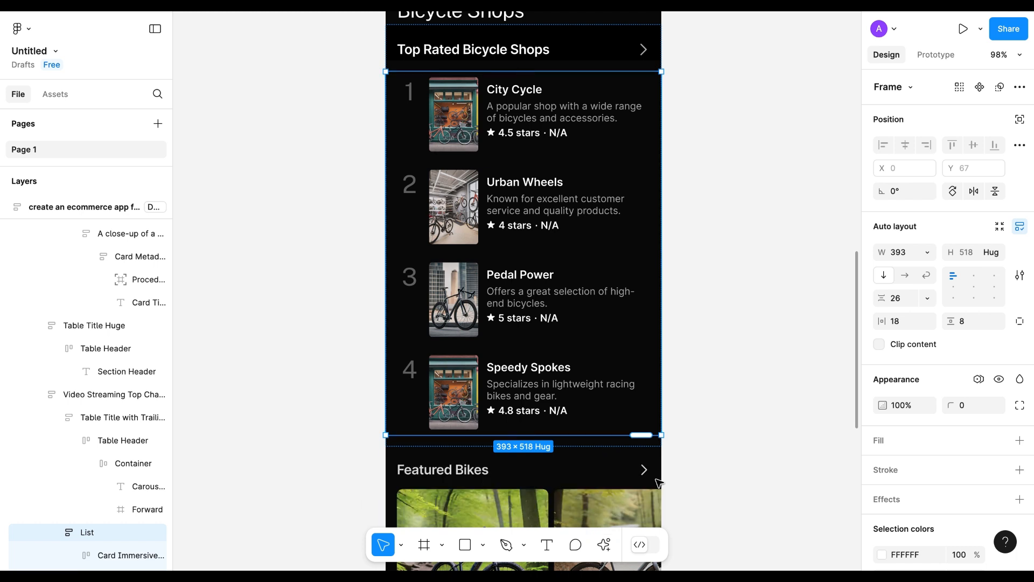
Select the thumbnail image inside the fourth shop card, Speedy Spokes
left_click(458, 401)
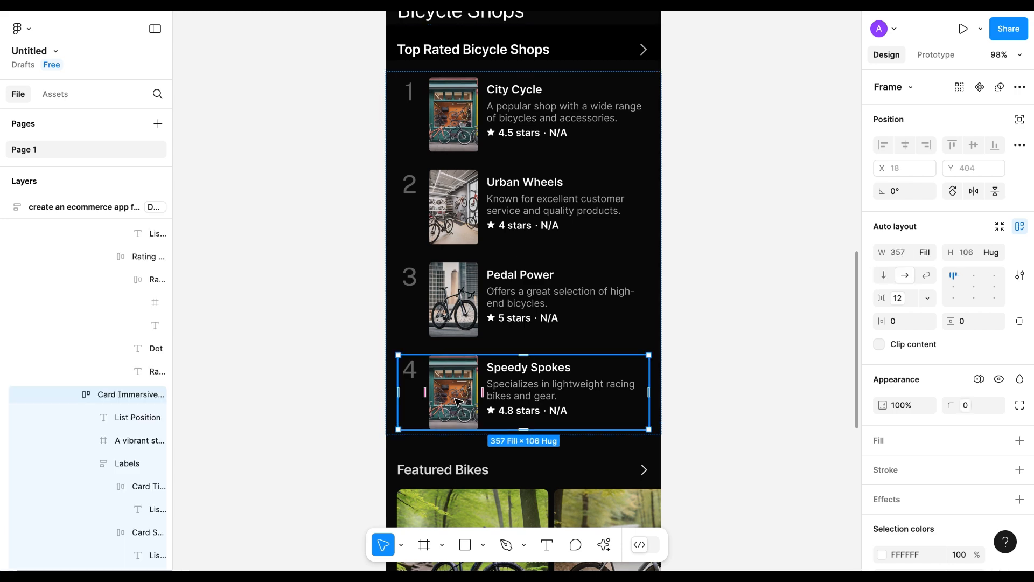
left_click(458, 401)
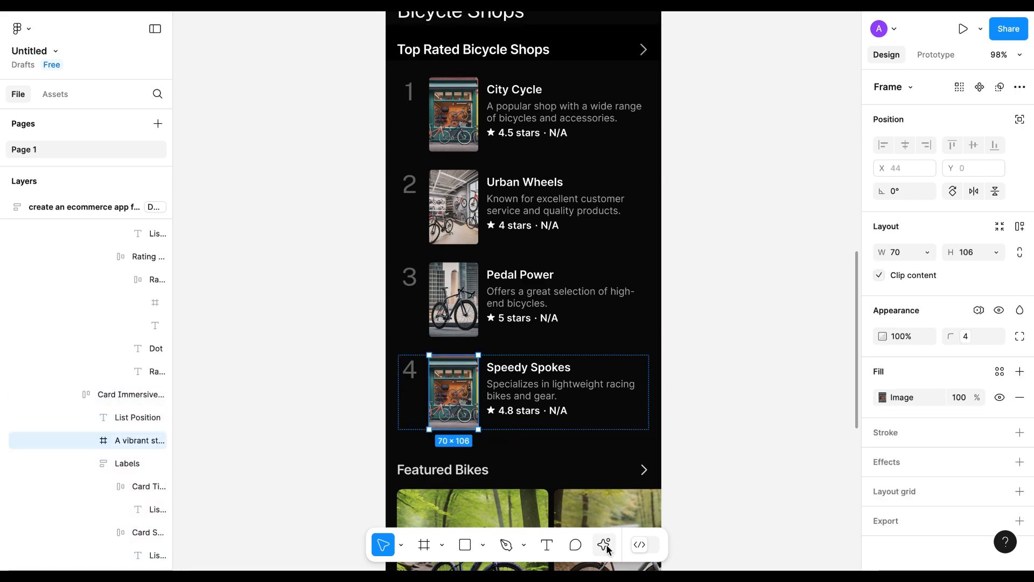
scroll(548, 428, "down", 5)
scroll(549, 427, "down", 7)
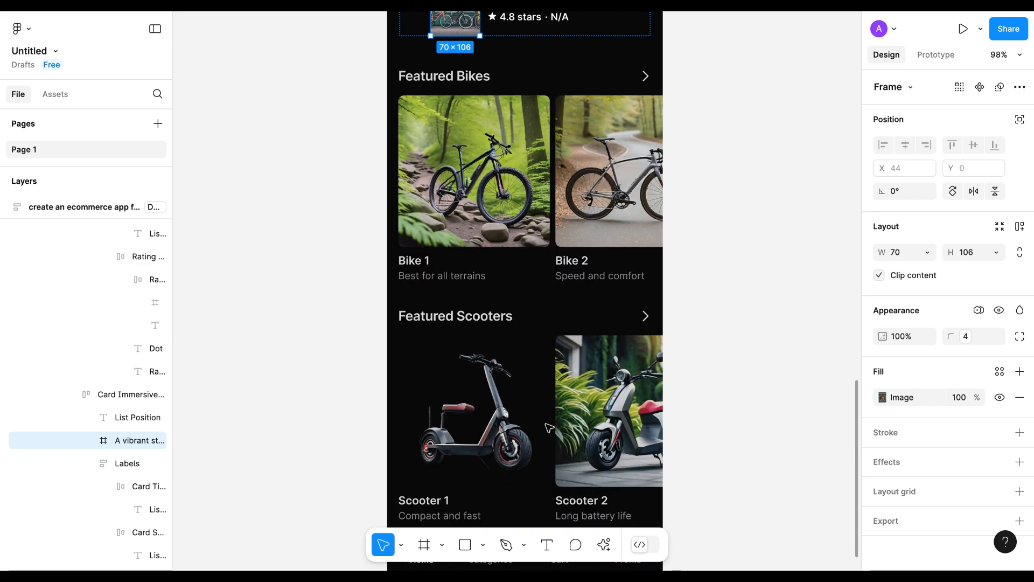
Select the first card in the Featured Bikes card container and collapse the layers of all three cards
left_click(464, 200)
left_click(465, 199)
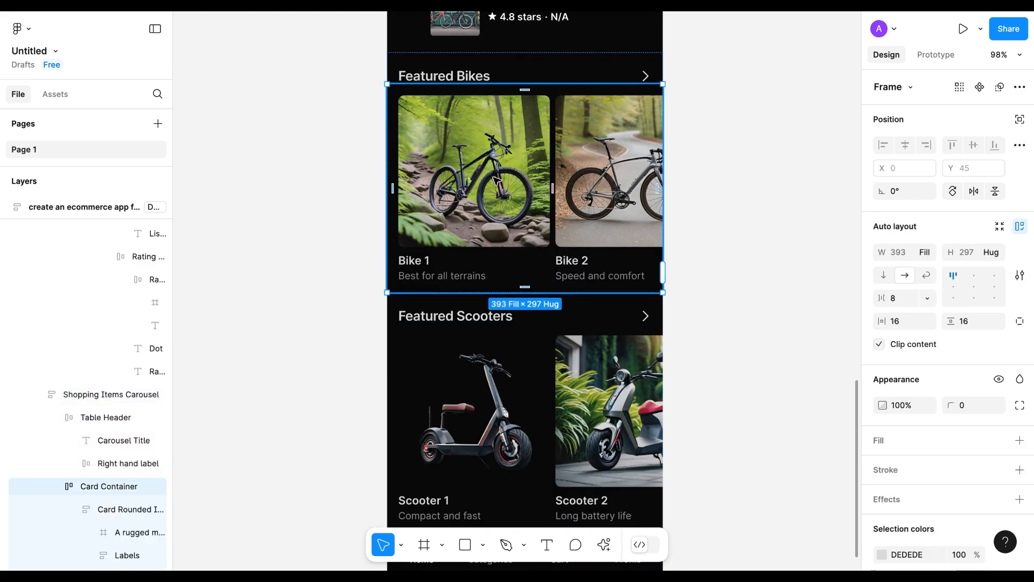
scroll(86, 452, "down", 4)
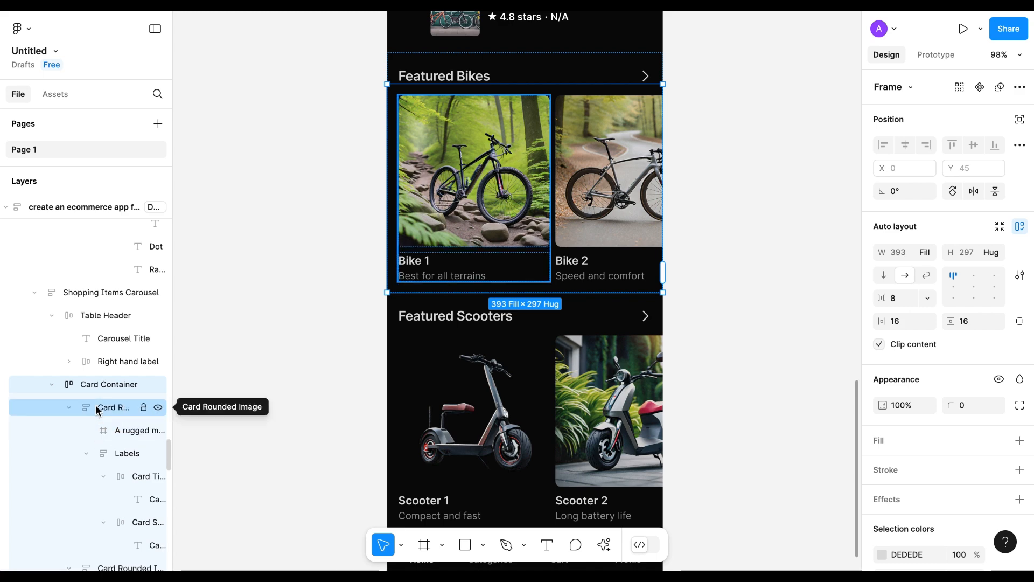
left_click(96, 410)
left_click(68, 407)
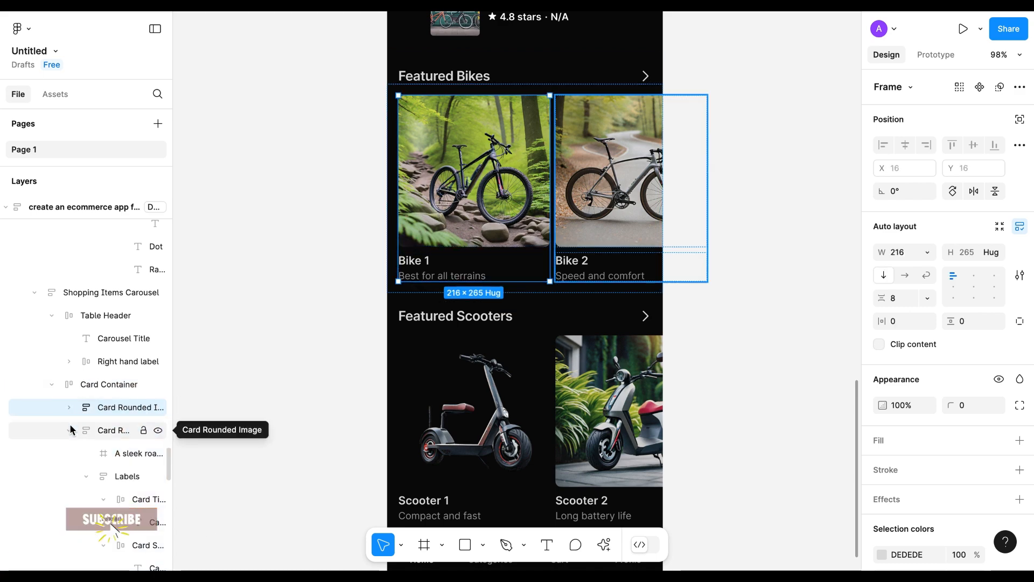
left_click(68, 430)
left_click(69, 456)
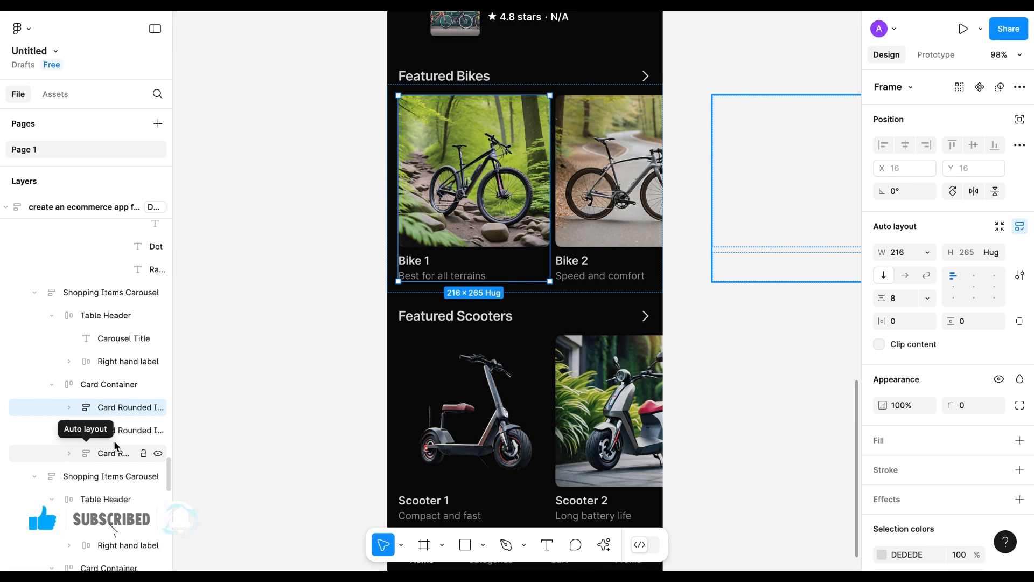
Select the Featured Bikes card container and turn off its Clip content option
scroll(706, 209, "right", 2)
scroll(706, 209, "right", 2)
scroll(706, 209, "up", 1)
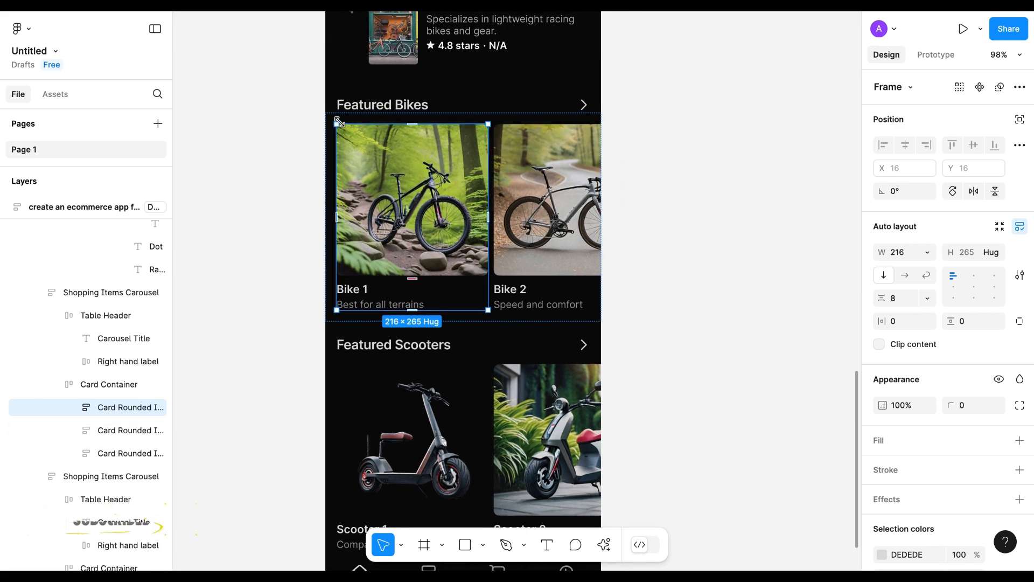
left_click(334, 174)
left_click(879, 344)
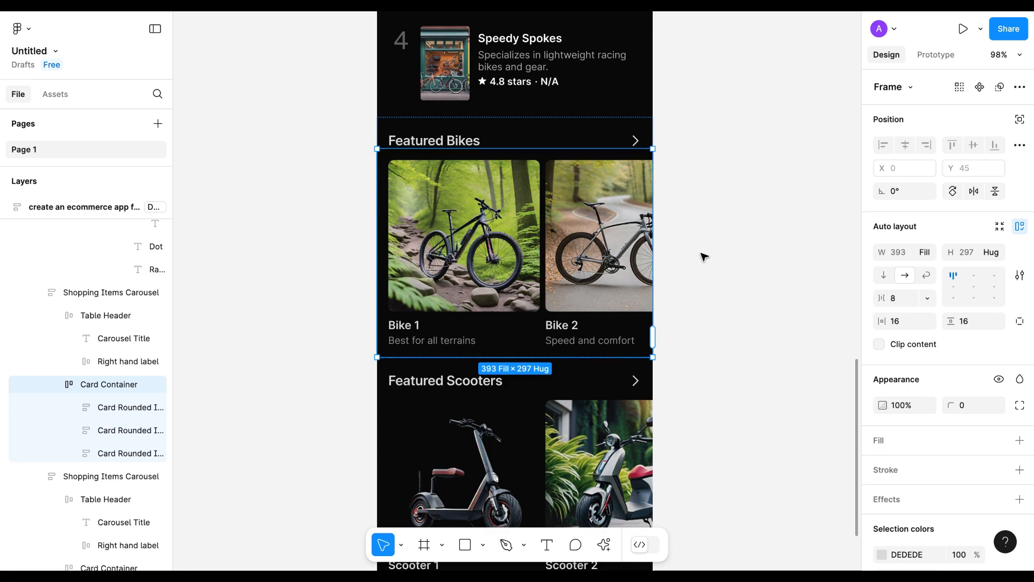
Preview the whole ecommerce screen frame as a prototype and return to the editor
scroll(703, 256, "up", 15)
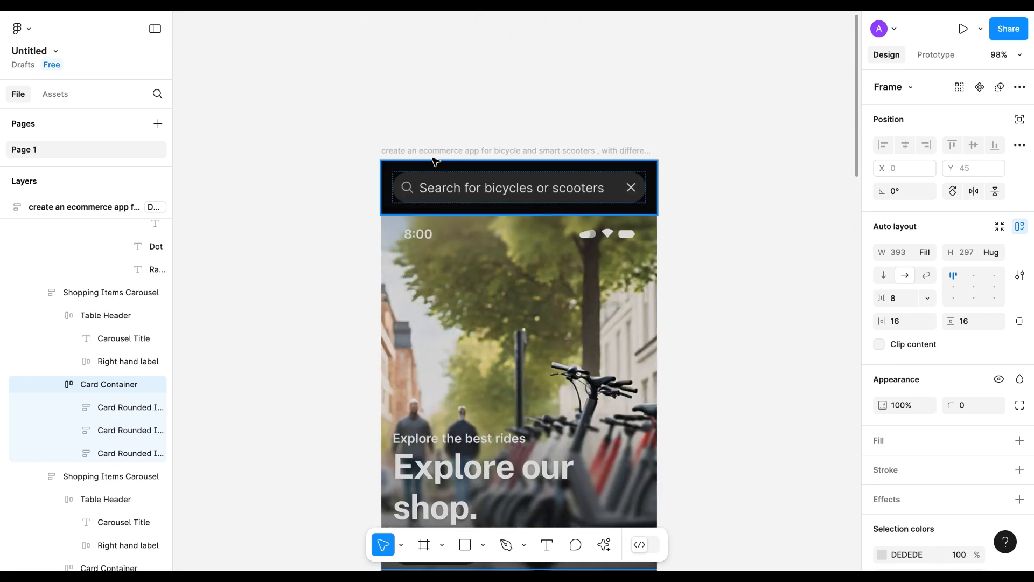
left_click(567, 149)
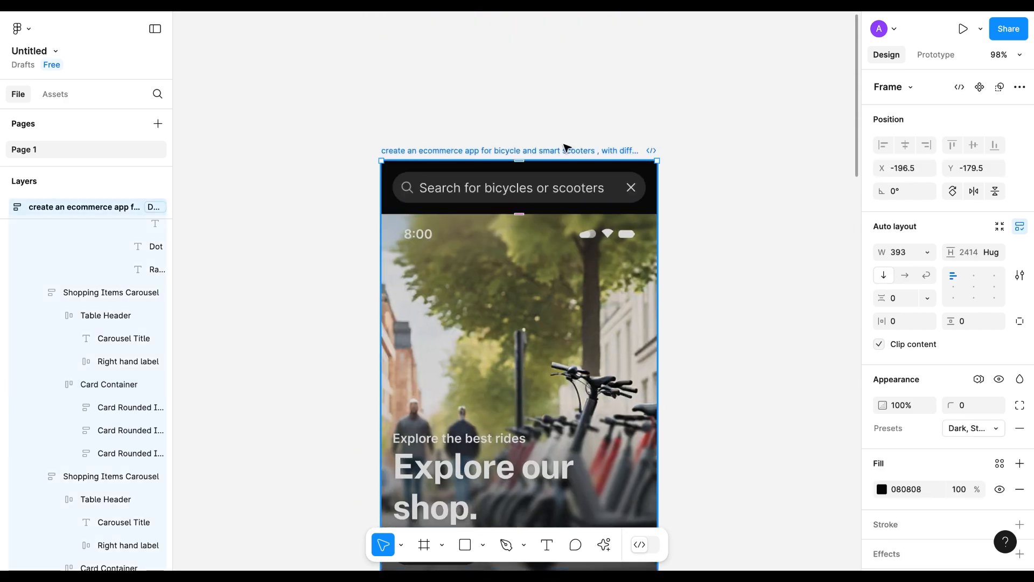
left_click(962, 30)
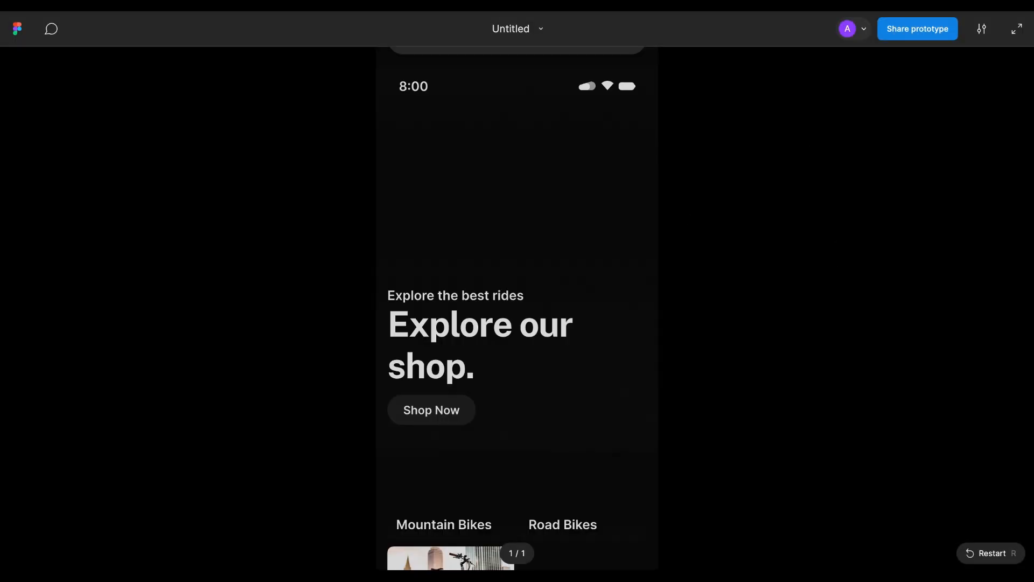
key("Escape")
Set the prototype device to iPhone 13 mini
left_click(938, 55)
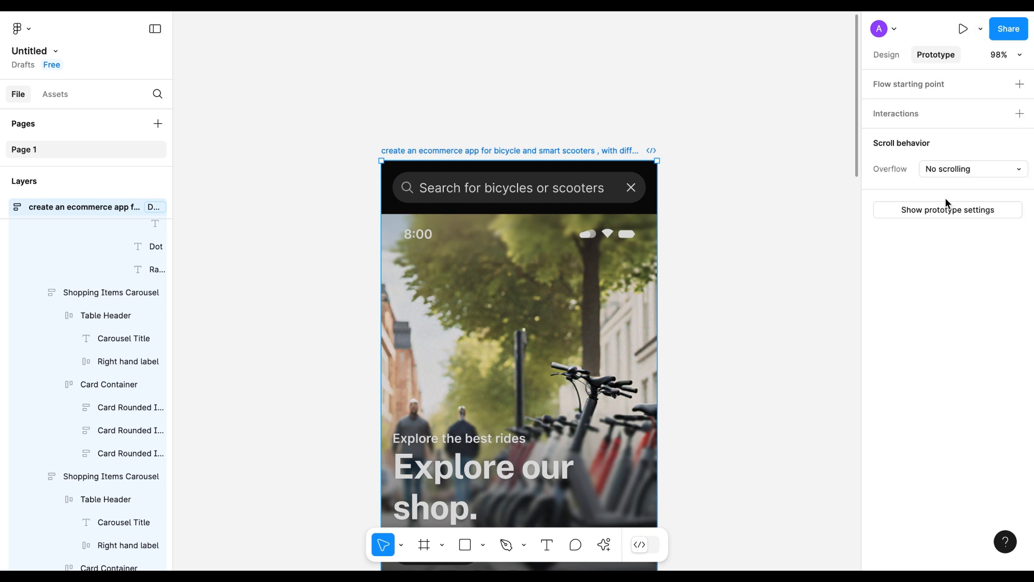
left_click(945, 212)
left_click(922, 111)
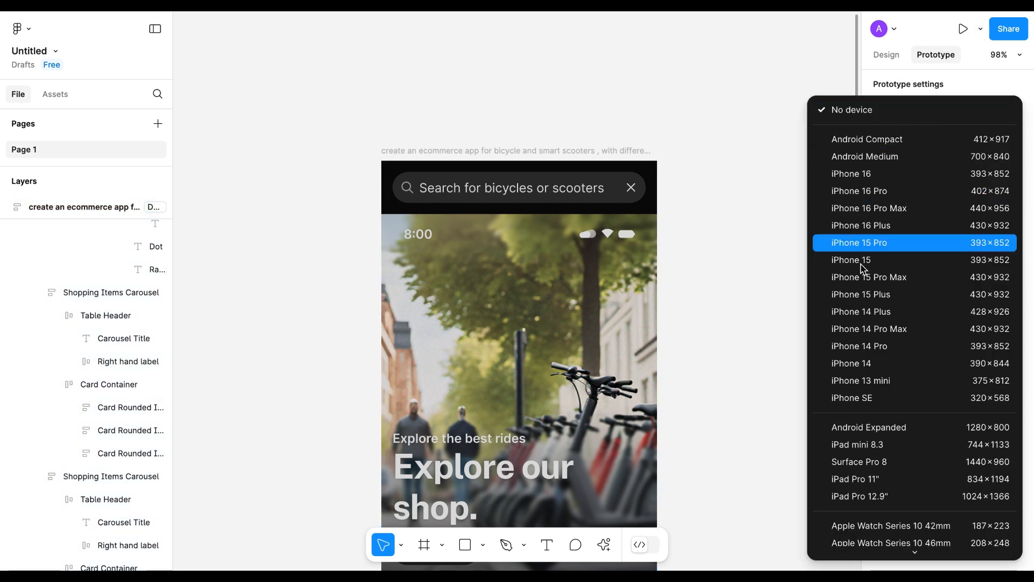
left_click(859, 380)
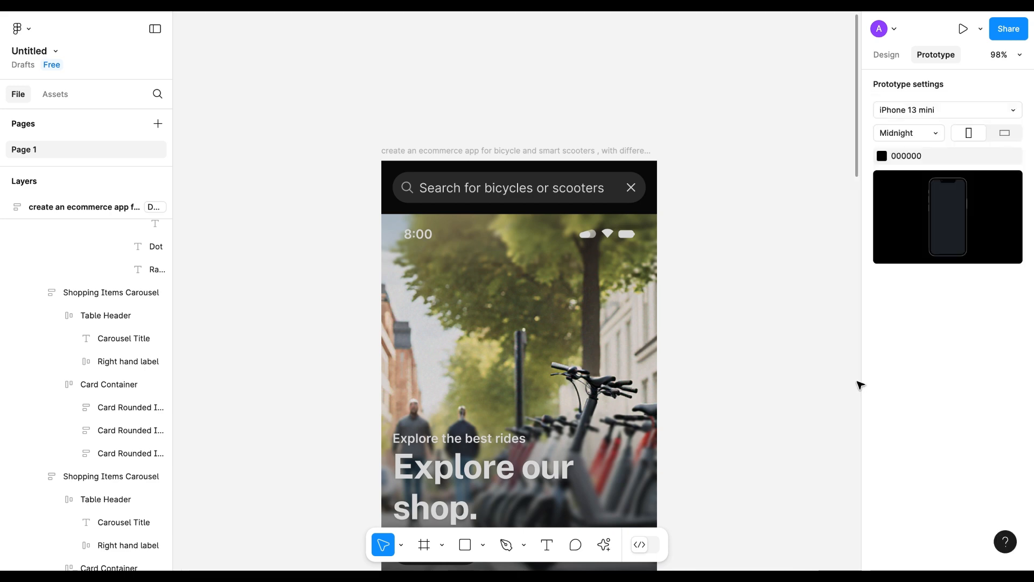
Set the prototype device to iPhone 14 Pro
left_click(403, 168)
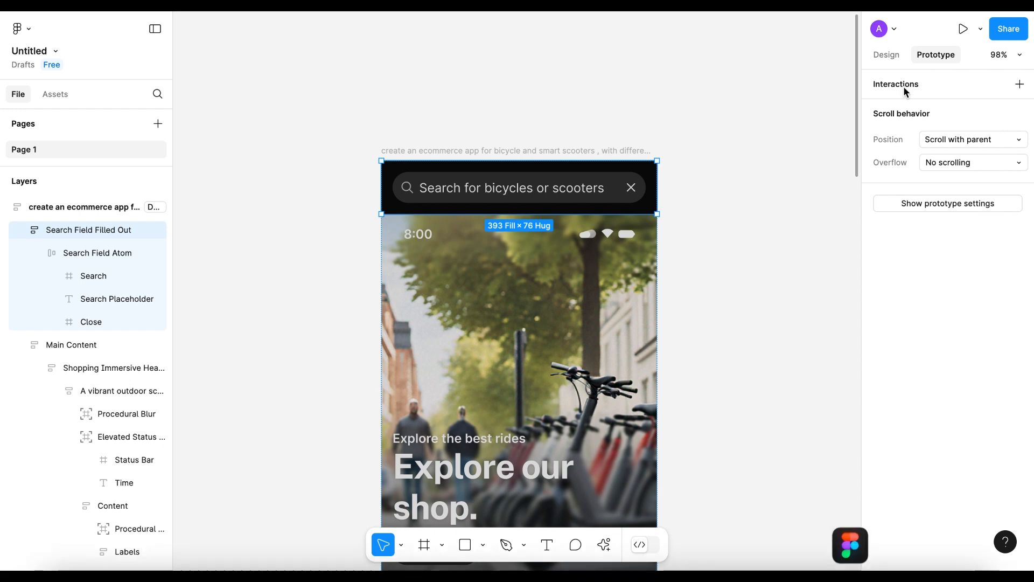
left_click(951, 202)
left_click(902, 108)
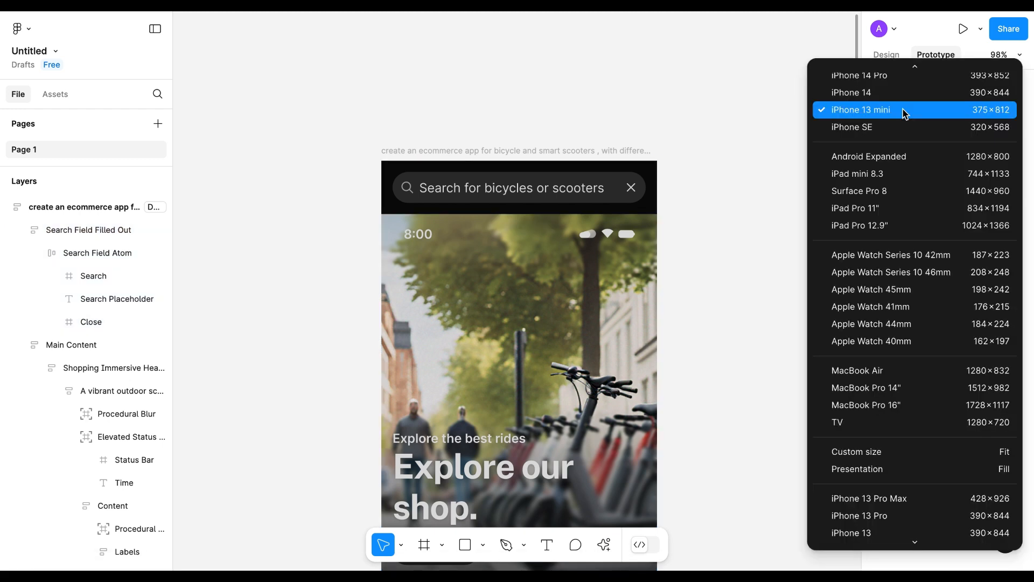
scroll(903, 111, "up", 2)
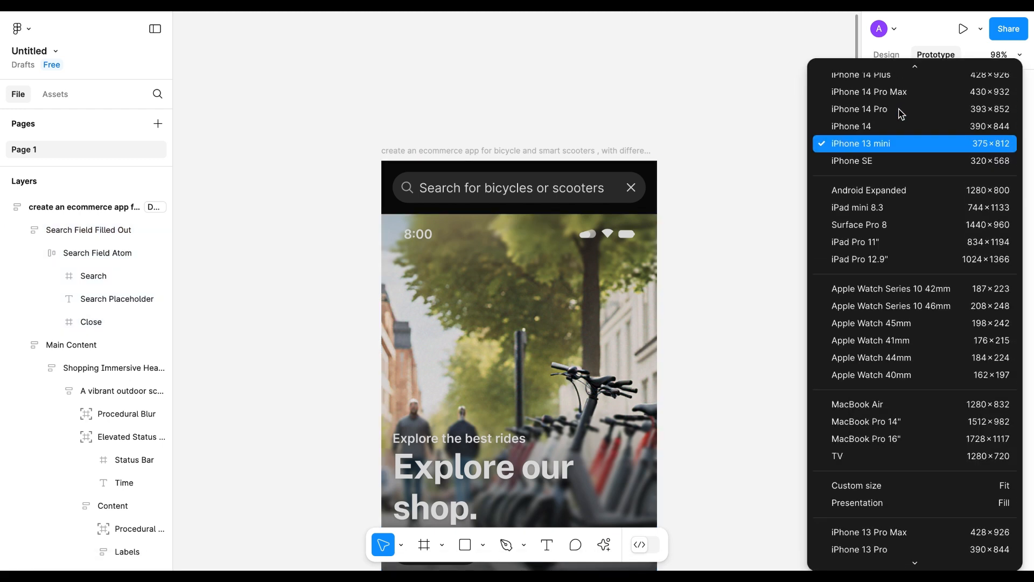
left_click(880, 108)
Preview the ecommerce screen in the iPhone 14 Pro frame and check it from the header to the Featured Bikes section
left_click(438, 150)
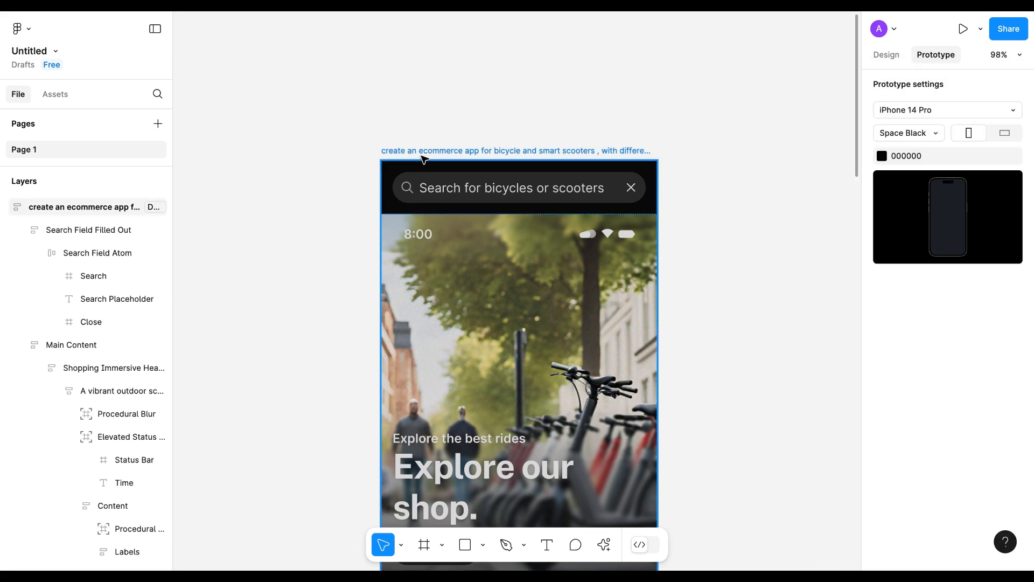
left_click(963, 29)
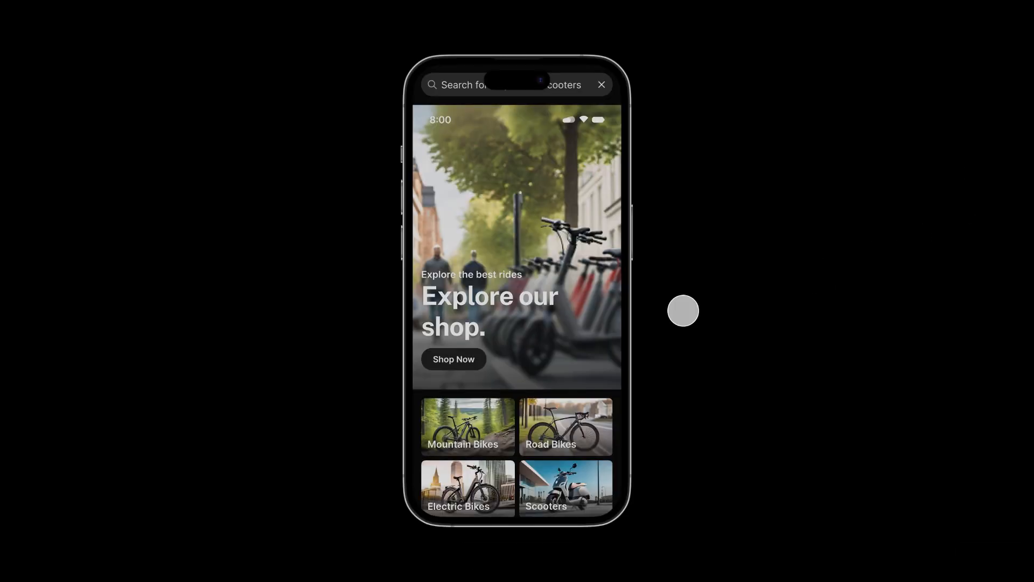
scroll(539, 371, "down", 5)
scroll(541, 370, "down", 14)
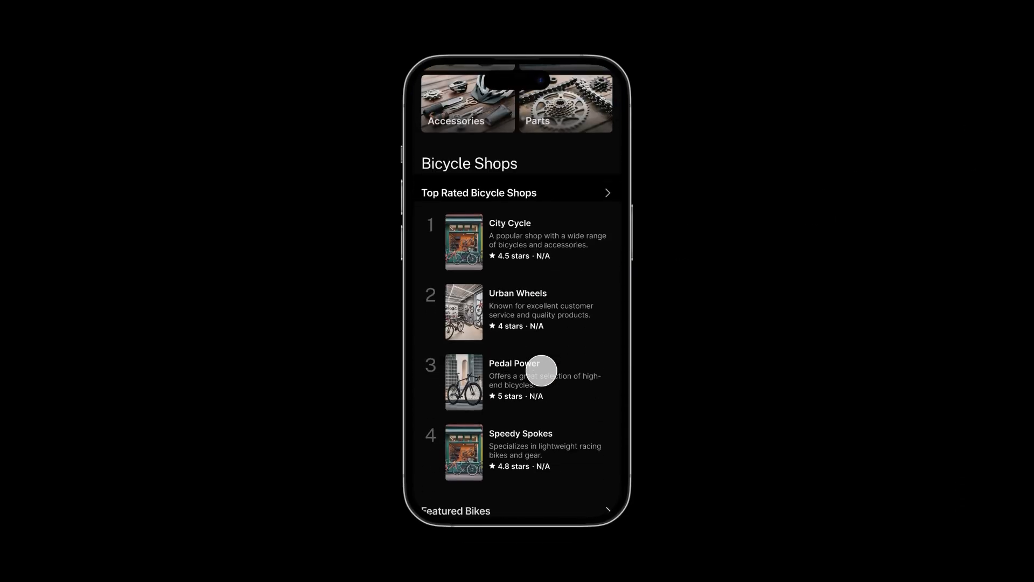
scroll(542, 371, "up", 3)
scroll(541, 371, "up", 10)
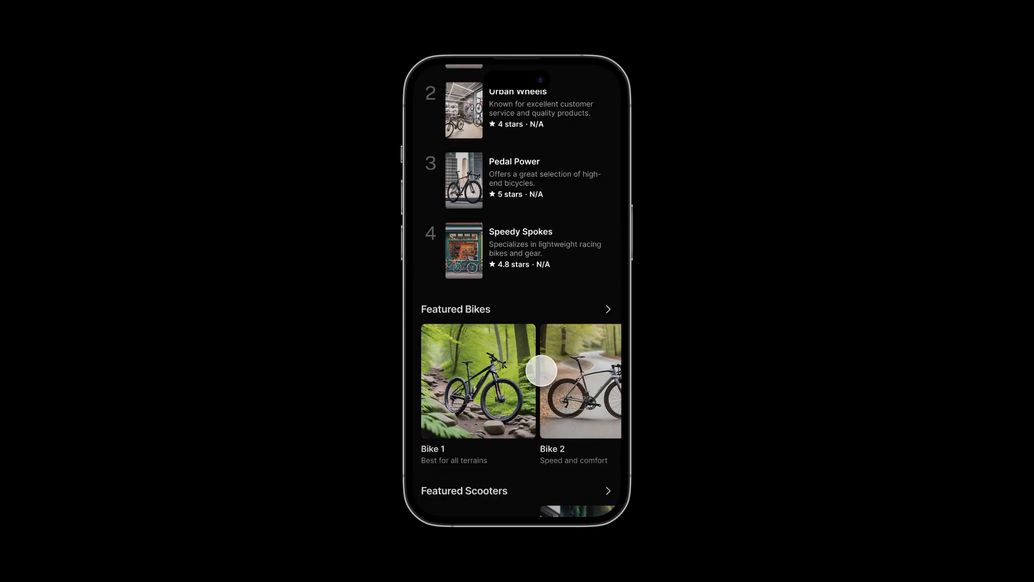
scroll(541, 371, "down", 8)
scroll(542, 370, "down", 5)
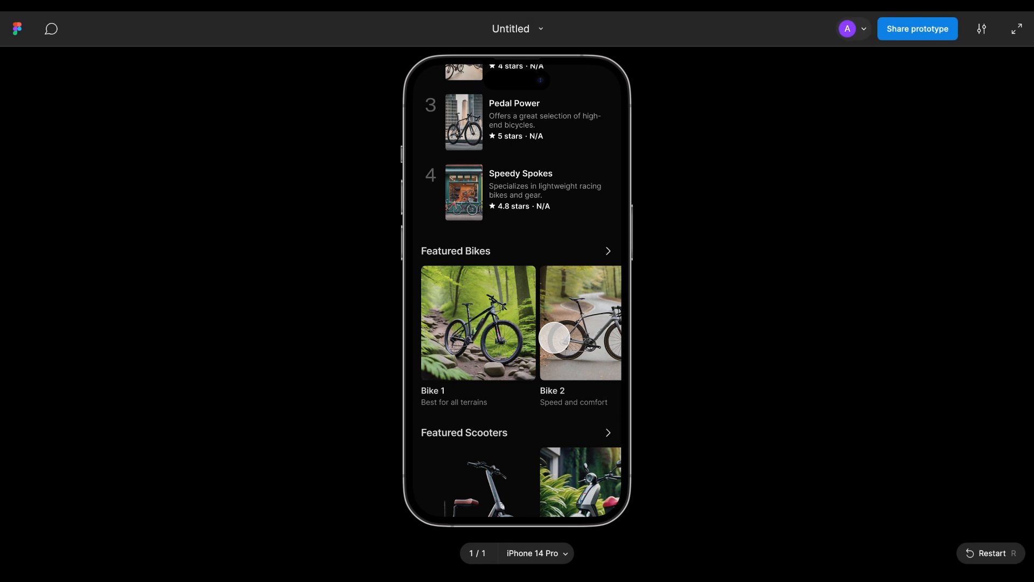
scroll(555, 337, "up", 1)
scroll(555, 338, "down", 1)
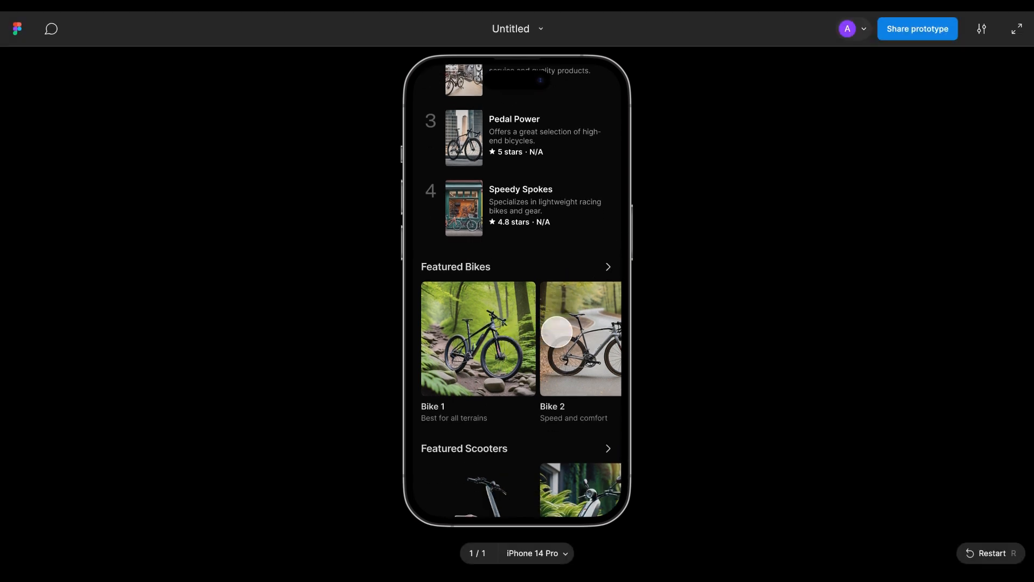
scroll(556, 333, "up", 1)
Set the scroll overflow of the Featured Bikes card container to Horizontal
key("ctrl+Tab")
scroll(494, 268, "down", 4)
scroll(494, 268, "down", 17)
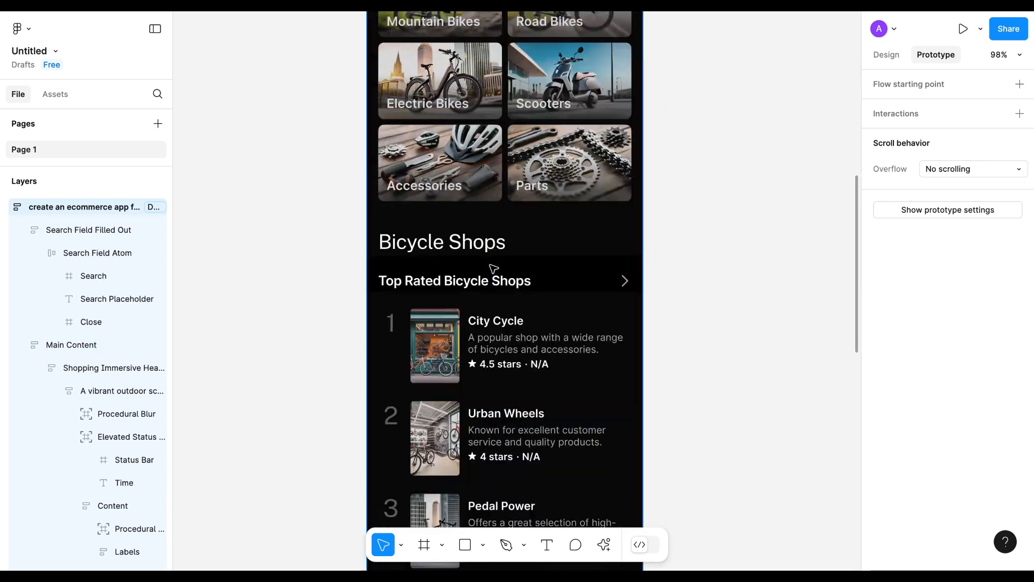
double_click(494, 268)
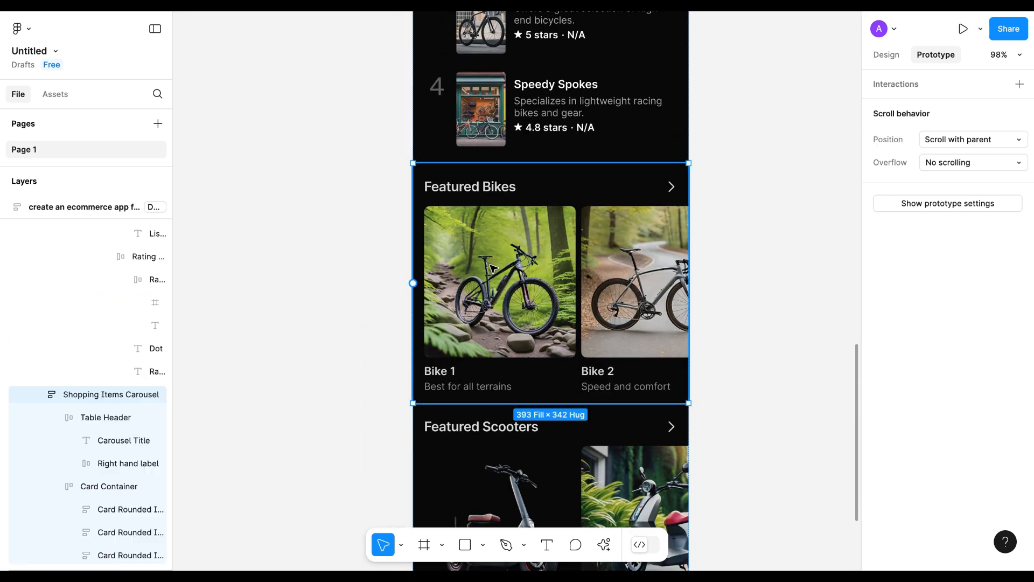
left_click(887, 55)
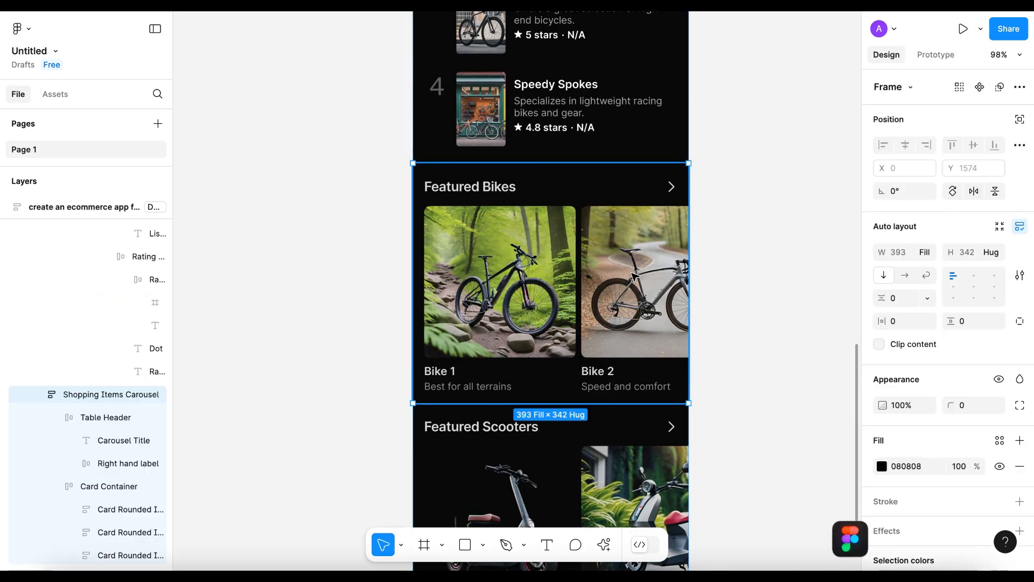
double_click(603, 288)
left_click(951, 56)
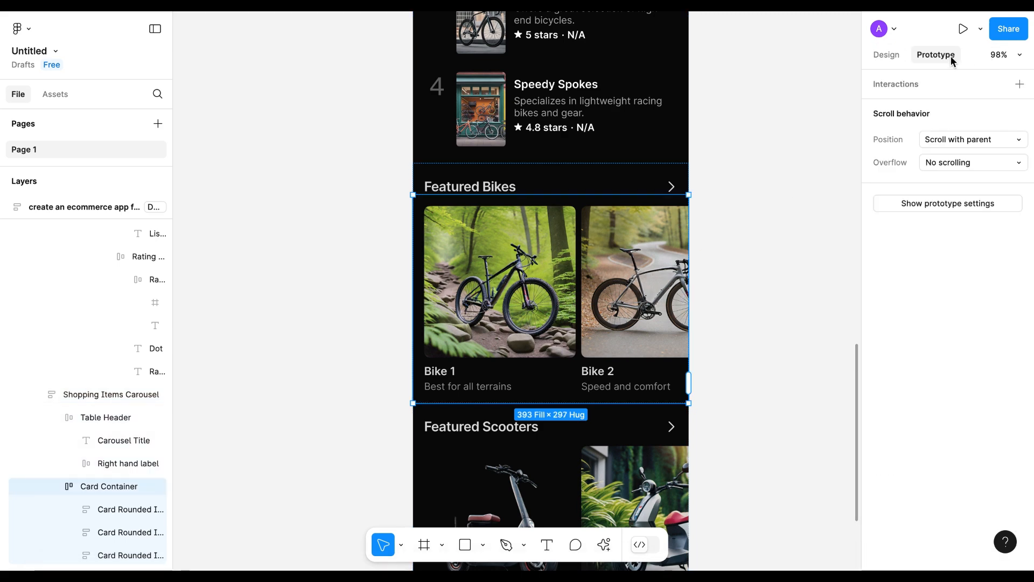
left_click(950, 162)
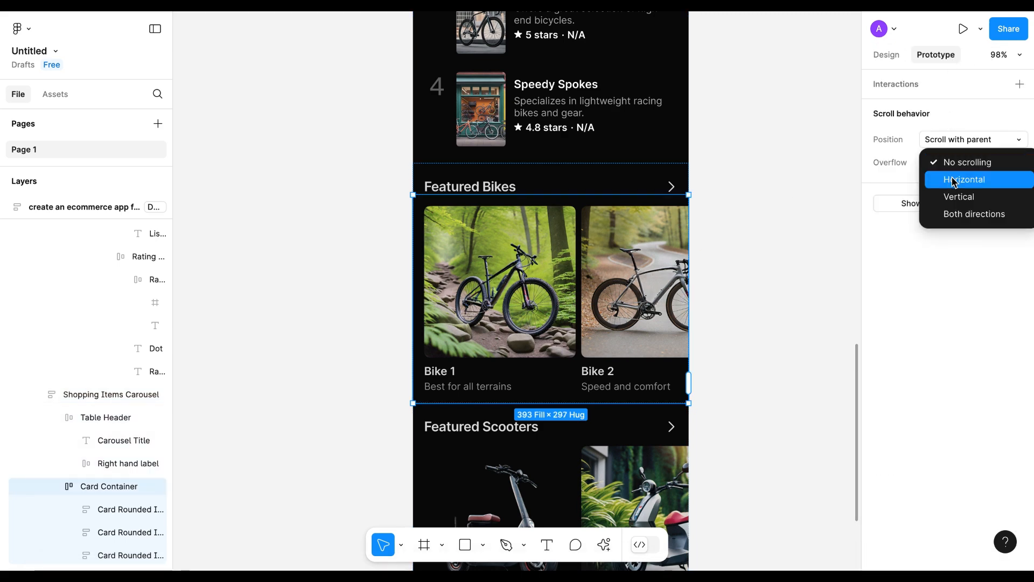
left_click(953, 183)
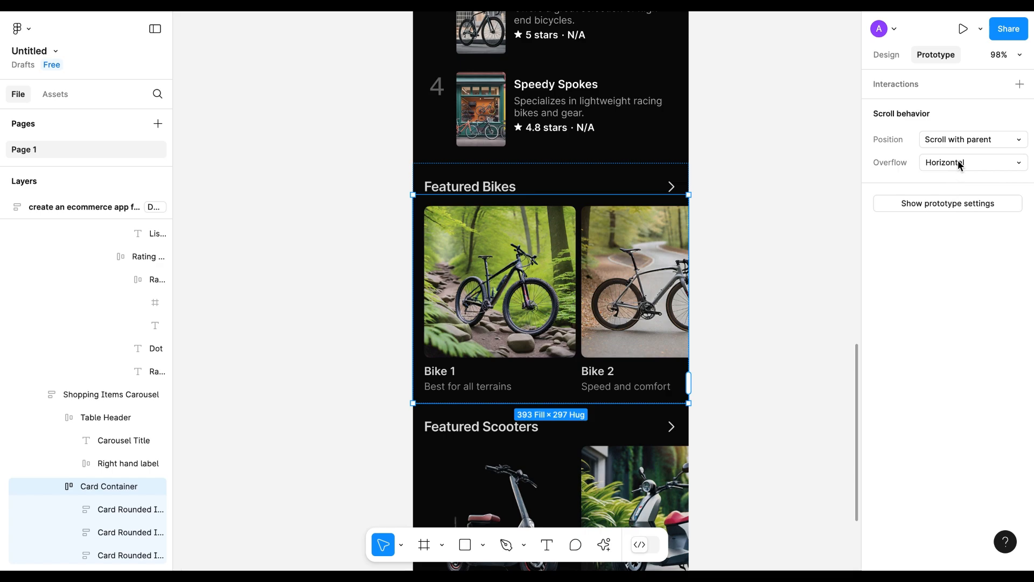
Test sideways scrolling of the Featured Bikes cards in the prototype preview and return to the editor
left_click(173, 6)
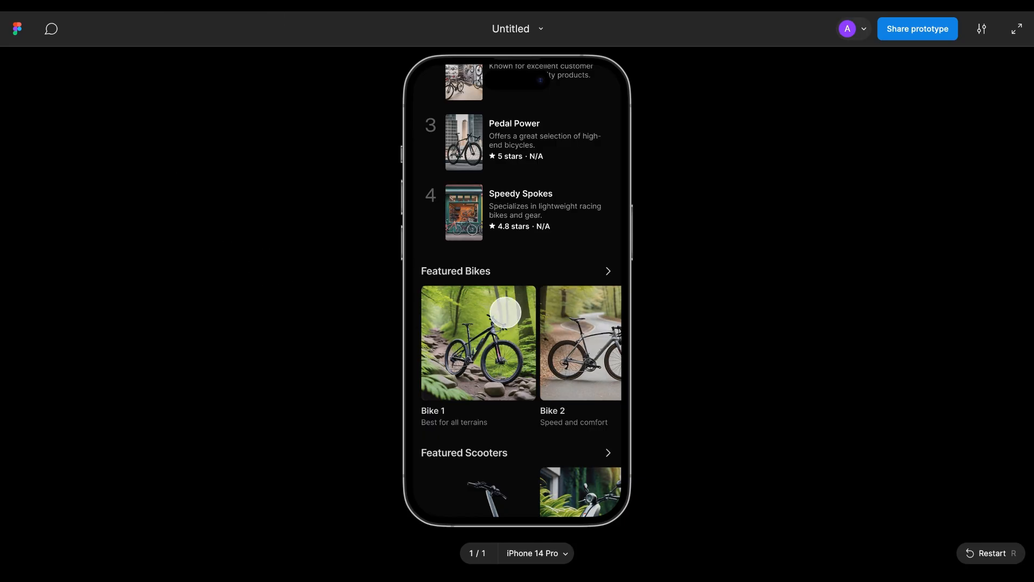
scroll(506, 312, "right", 2)
scroll(505, 313, "right", 1)
scroll(506, 313, "left", 2)
scroll(505, 312, "right", 2)
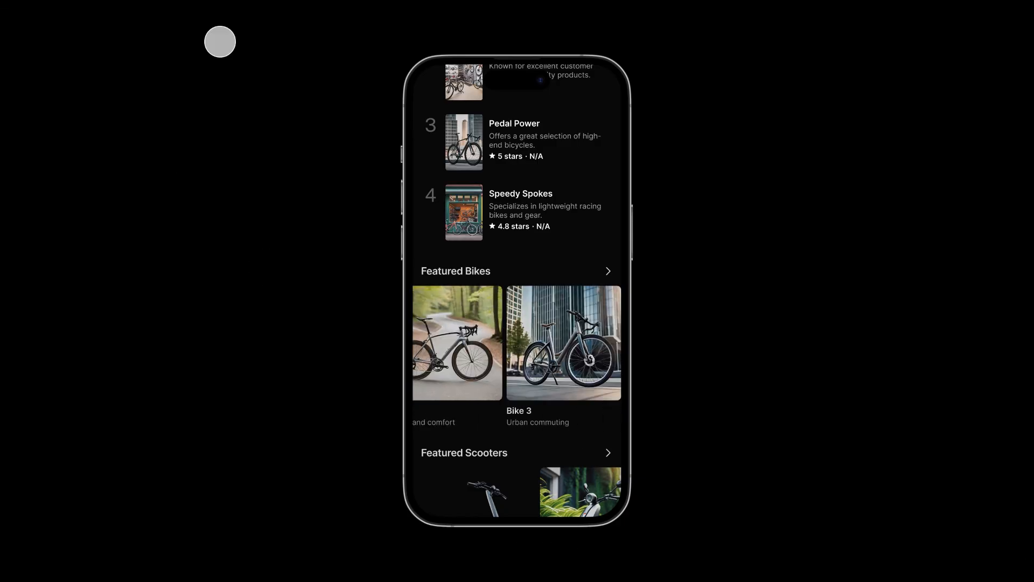
left_click(108, 5)
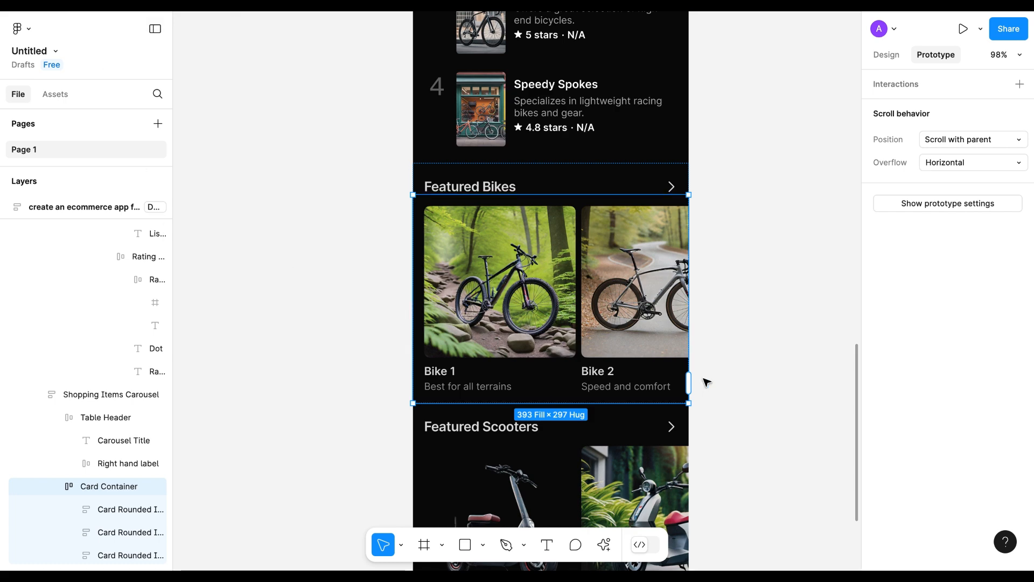
Extend the Featured Bikes card container by a fourth card with AI-generated new content
left_click(887, 54)
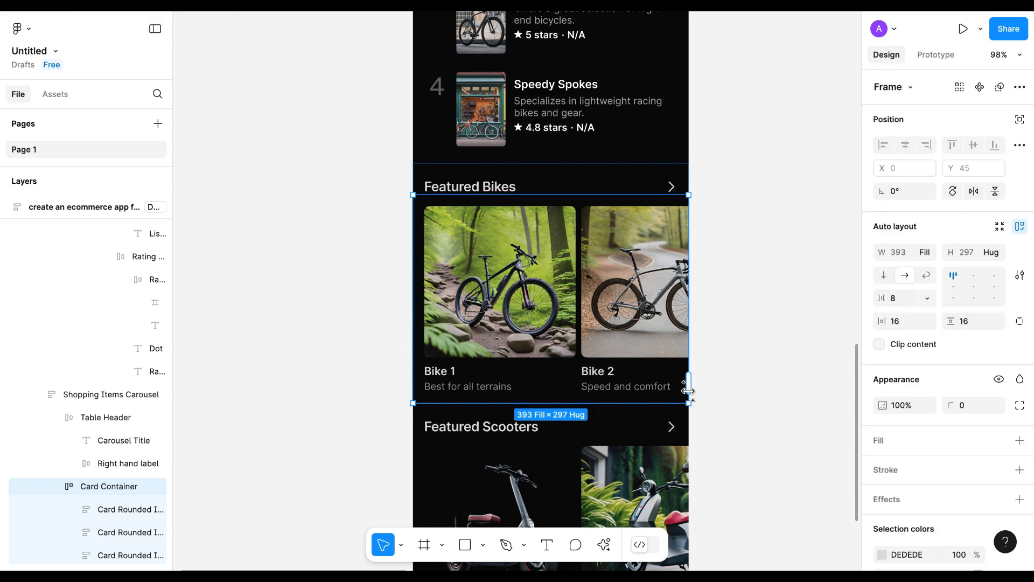
scroll(624, 357, "right", 2)
scroll(624, 358, "right", 6)
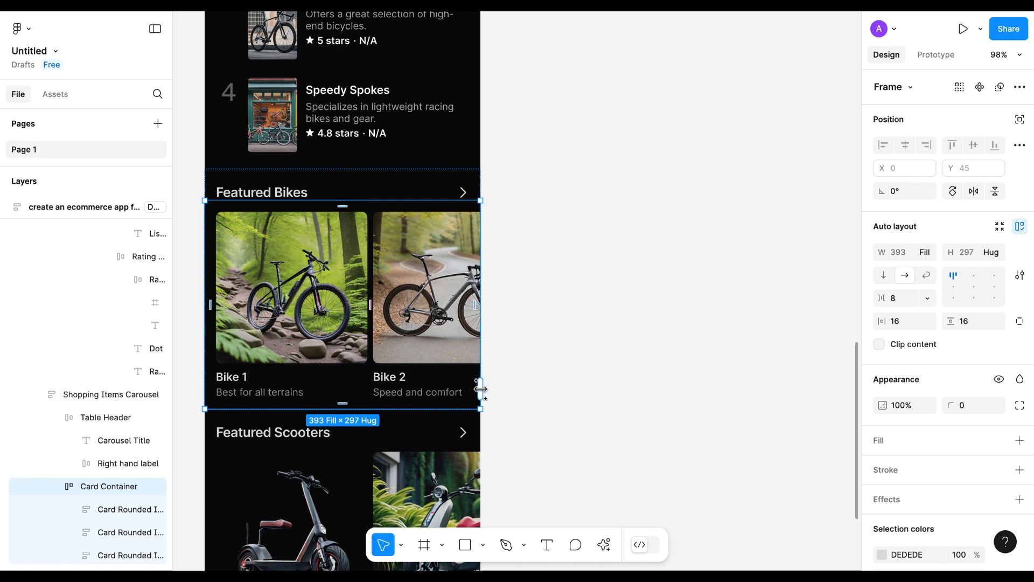
double_click(480, 387)
left_click_drag(638, 382, 794, 377)
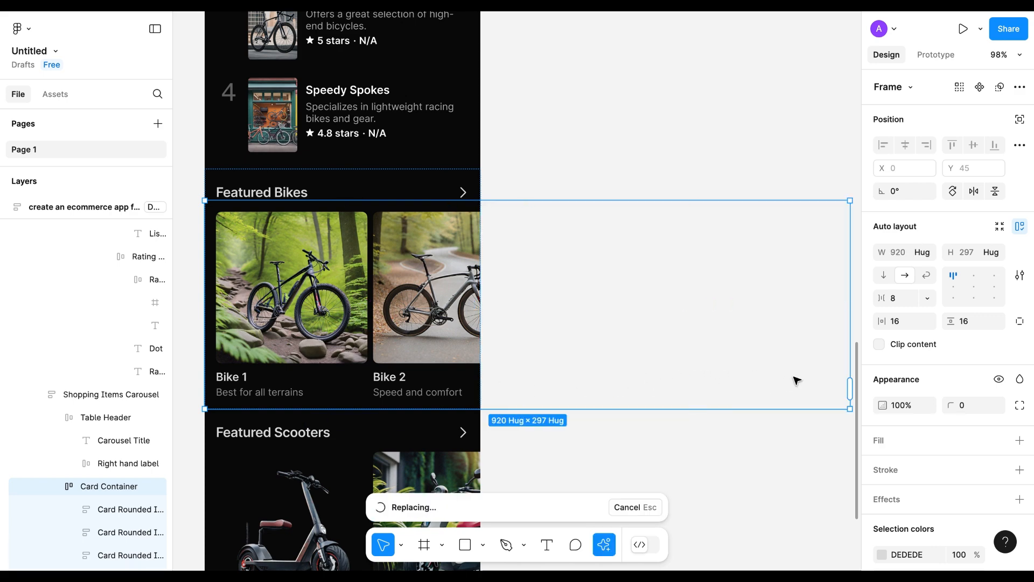
Extend the Featured Bikes card container by a fifth card and check its full width and card layers
scroll(794, 377, "right", 1)
scroll(795, 376, "right", 3)
left_click_drag(730, 402, 839, 396)
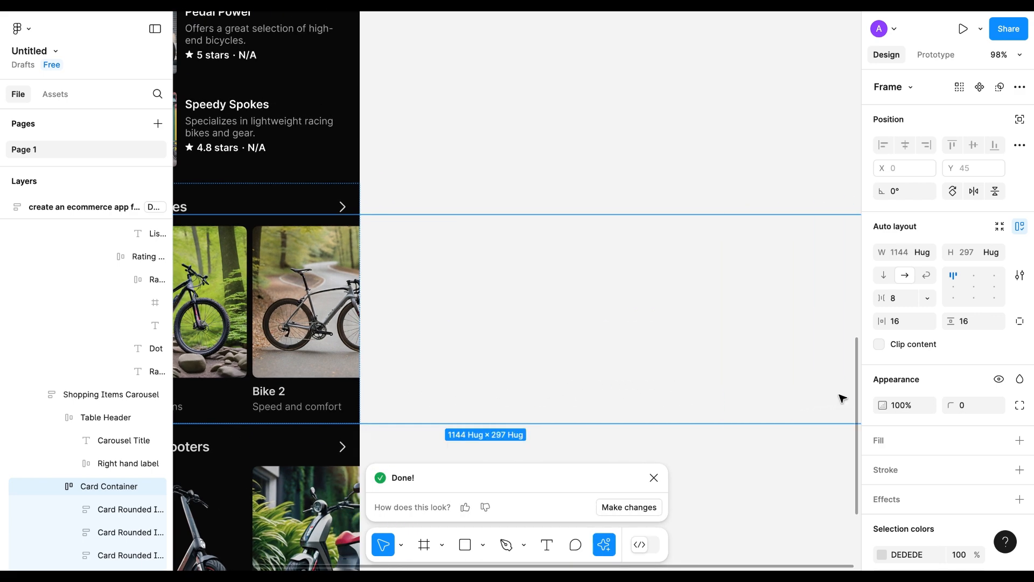
scroll(839, 395, "right", 1)
scroll(842, 399, "right", 4)
scroll(842, 399, "down", 1)
scroll(139, 441, "down", 2)
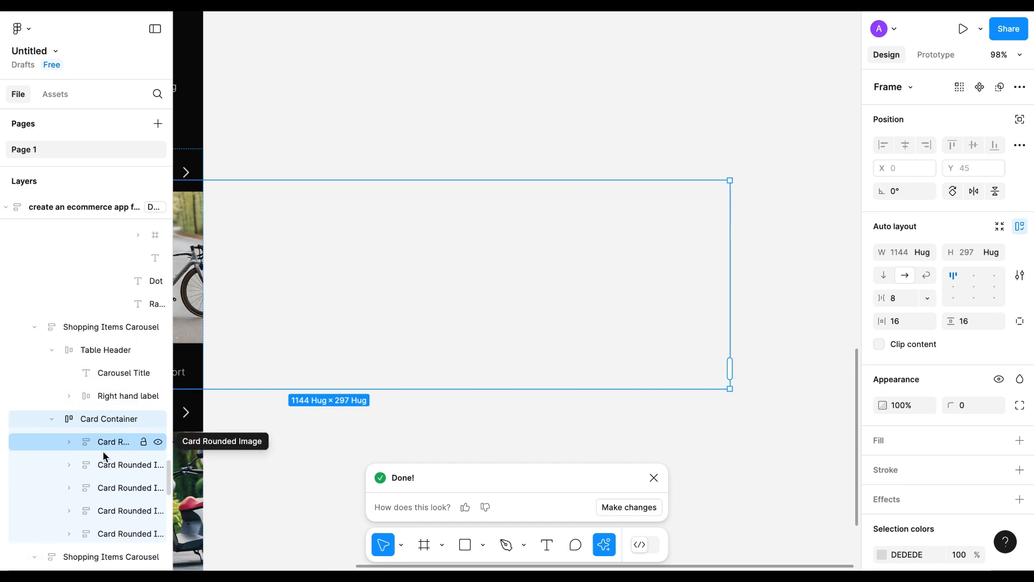
scroll(397, 351, "left", 8)
scroll(397, 351, "up", 2)
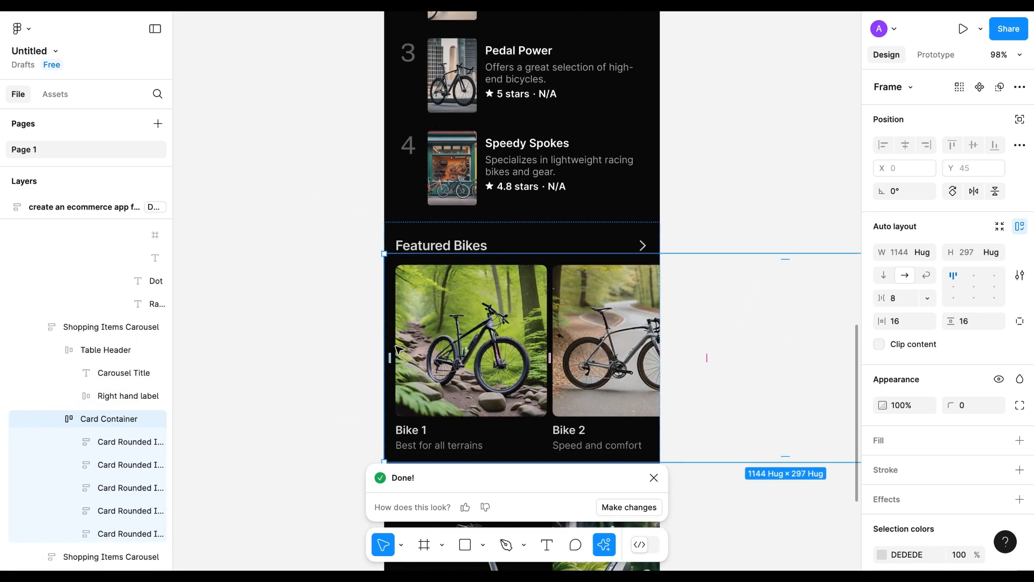
Check the extended Featured Bikes carousel in the prototype preview
key("ctrl+Tab")
scroll(515, 353, "up", 1)
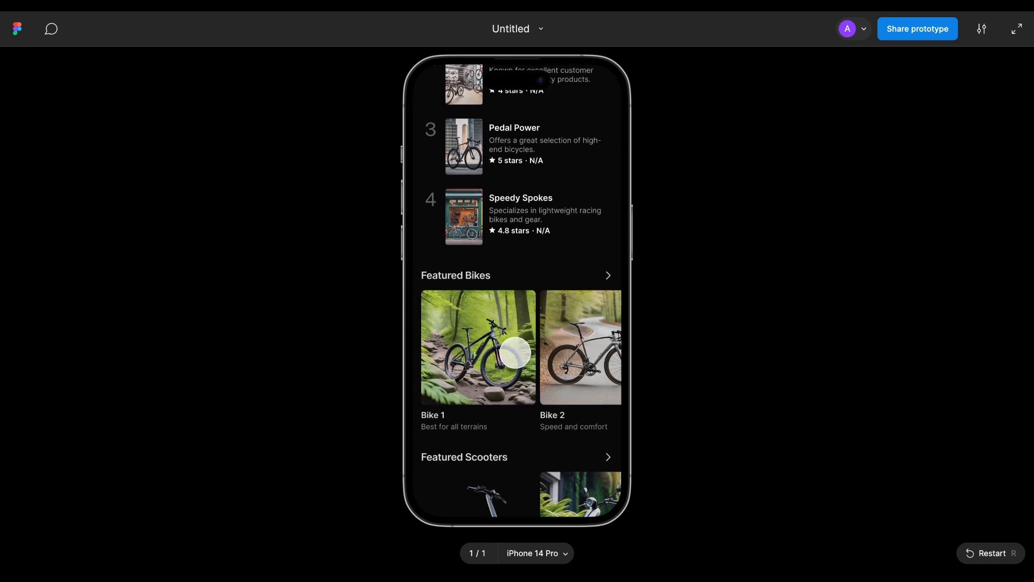
scroll(512, 348, "up", 1)
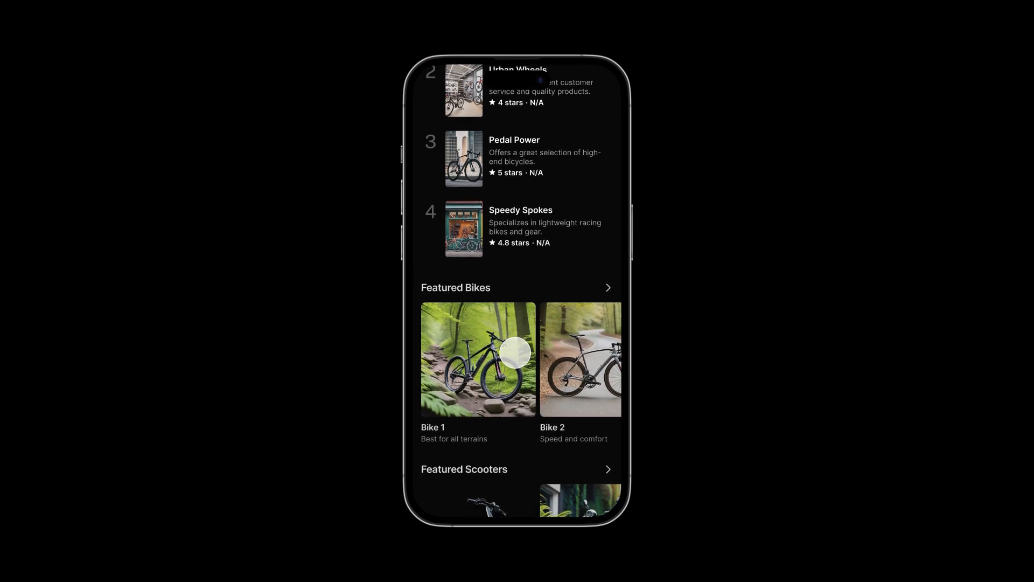
key("ctrl+Tab")
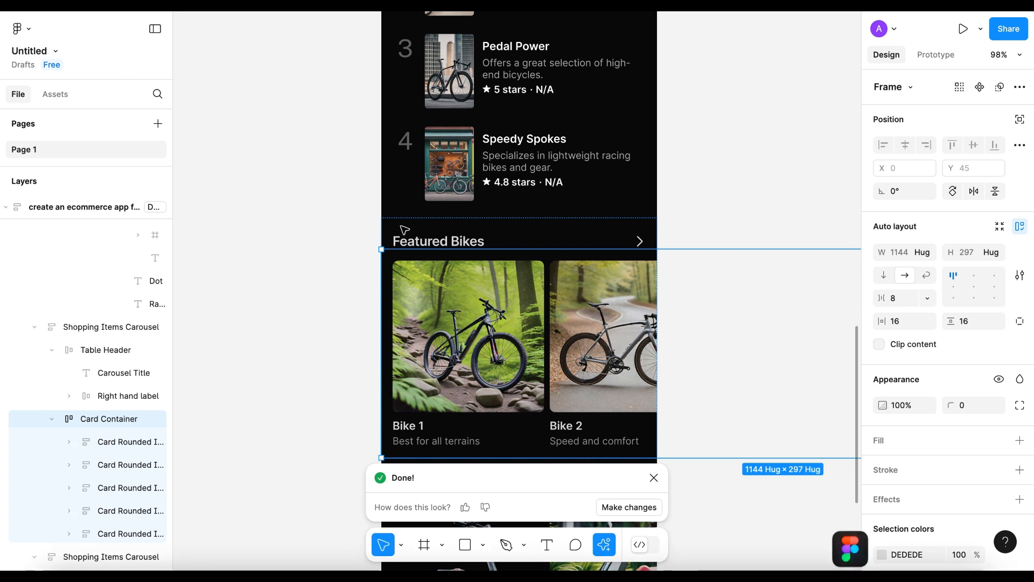
Check the Featured Bikes card container's overflow behavior and narrow the container to 394 wide to match the screen
left_click(937, 55)
mouse_move(927, 164)
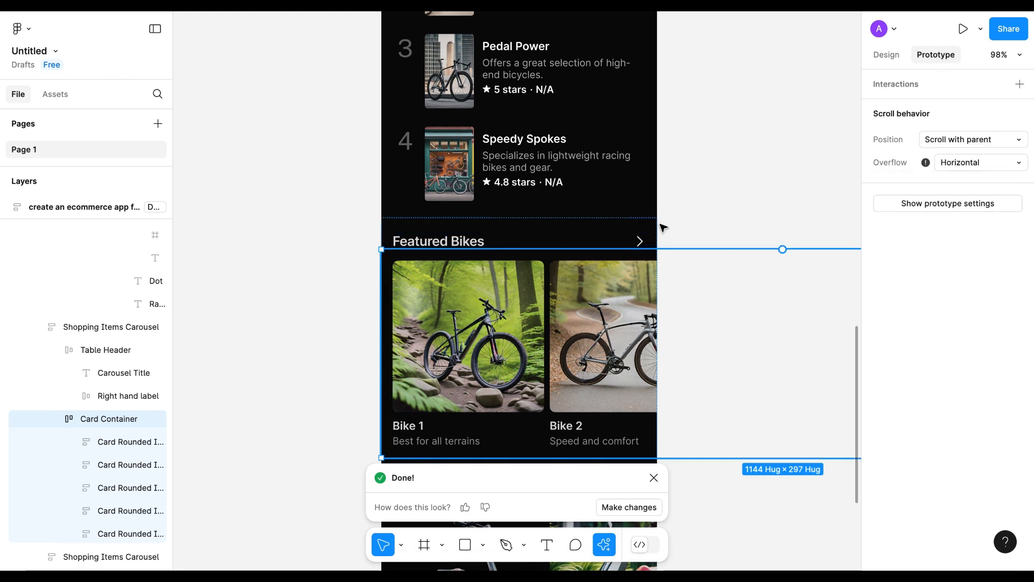
scroll(689, 216, "right", 2)
left_click(887, 55)
scroll(695, 330, "right", 3)
scroll(695, 330, "down", 1)
scroll(695, 330, "right", 10)
scroll(695, 330, "down", 2)
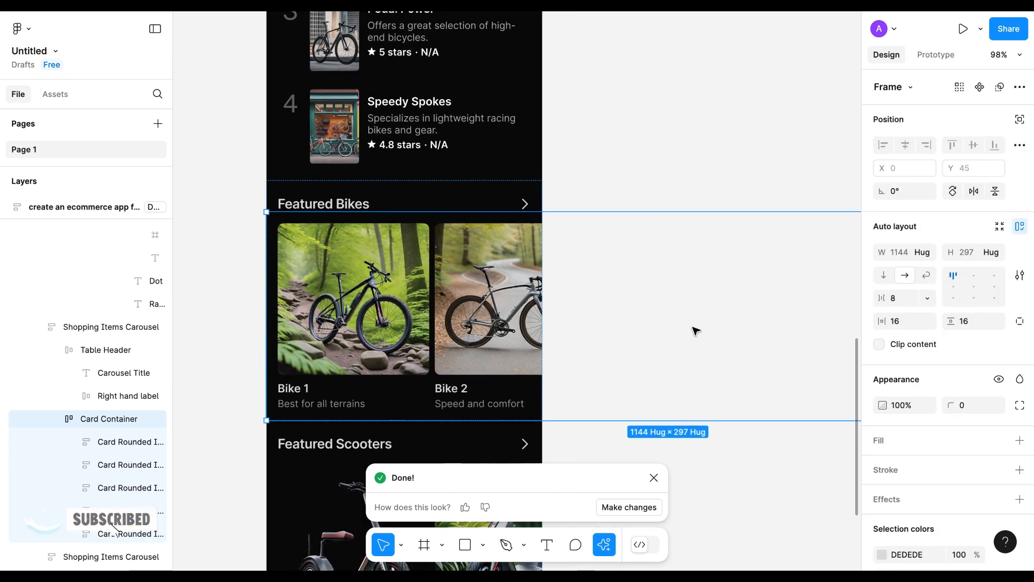
left_click_drag(704, 271, 355, 274)
scroll(324, 221, "left", 5)
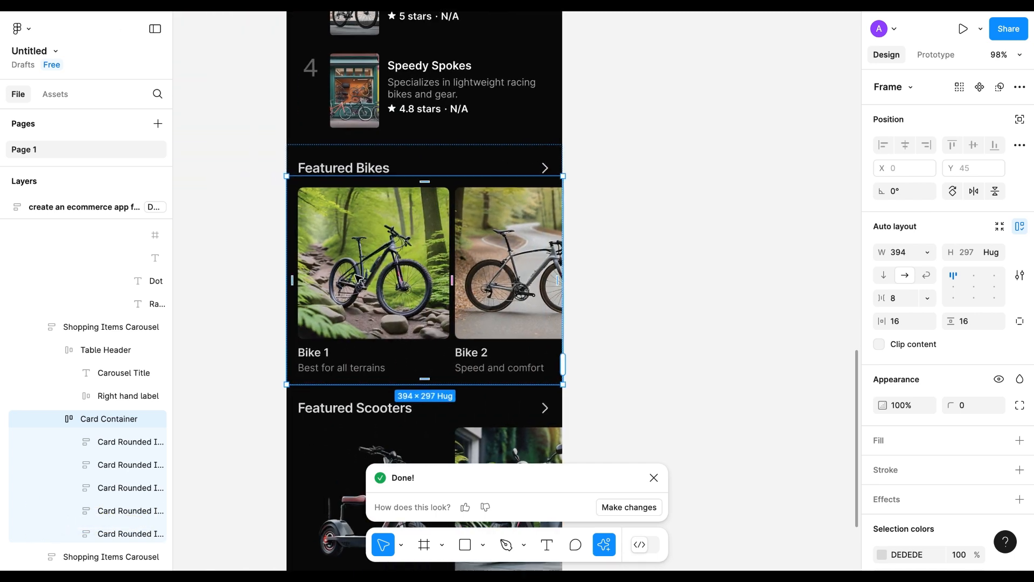
Test sideways scrolling through all the Featured Bikes cards in the prototype preview and return to the editor
left_click(143, 5)
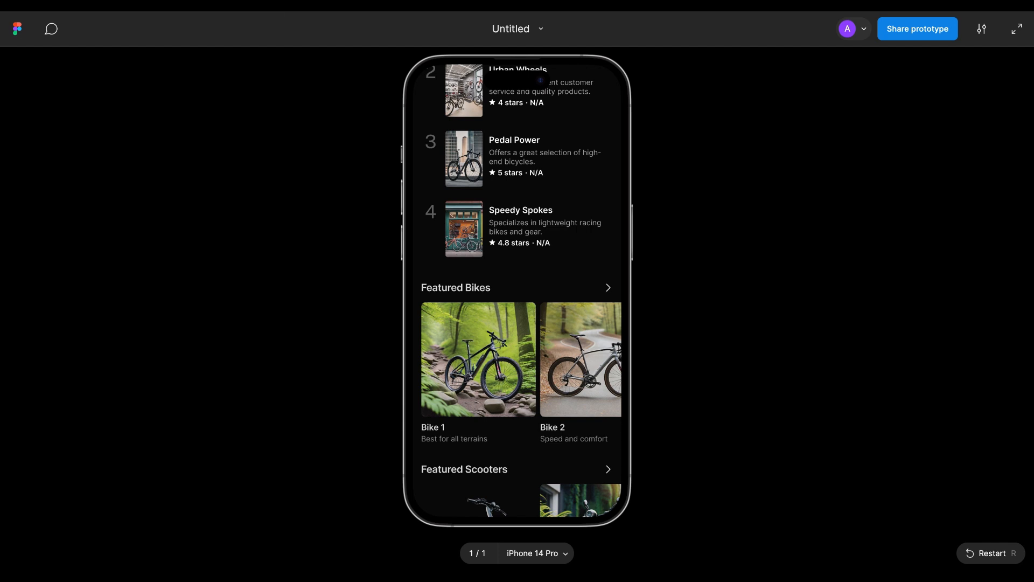
scroll(521, 367, "right", 4)
scroll(521, 367, "right", 5)
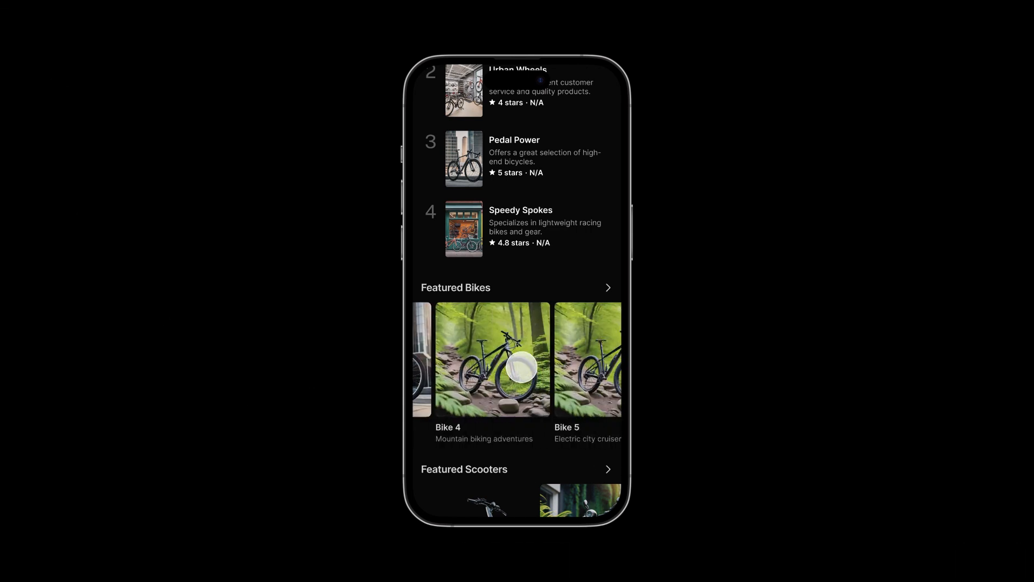
scroll(522, 367, "left", 3)
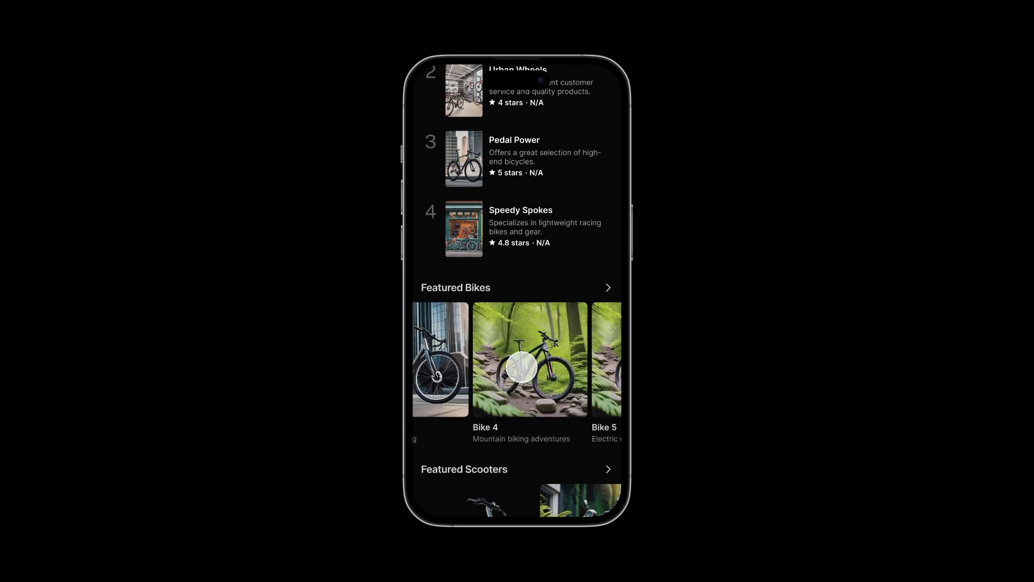
scroll(521, 367, "left", 5)
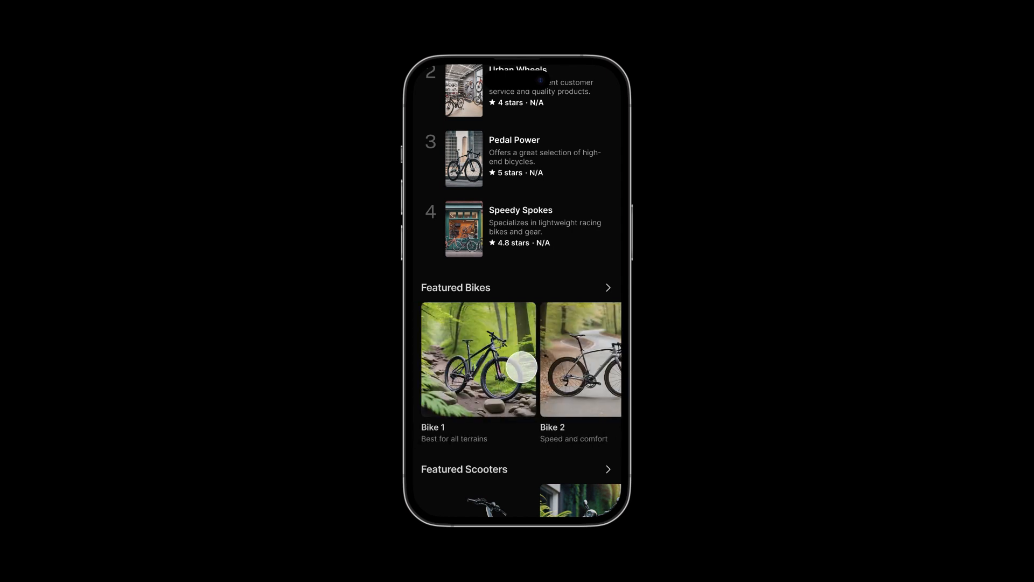
scroll(521, 366, "right", 6)
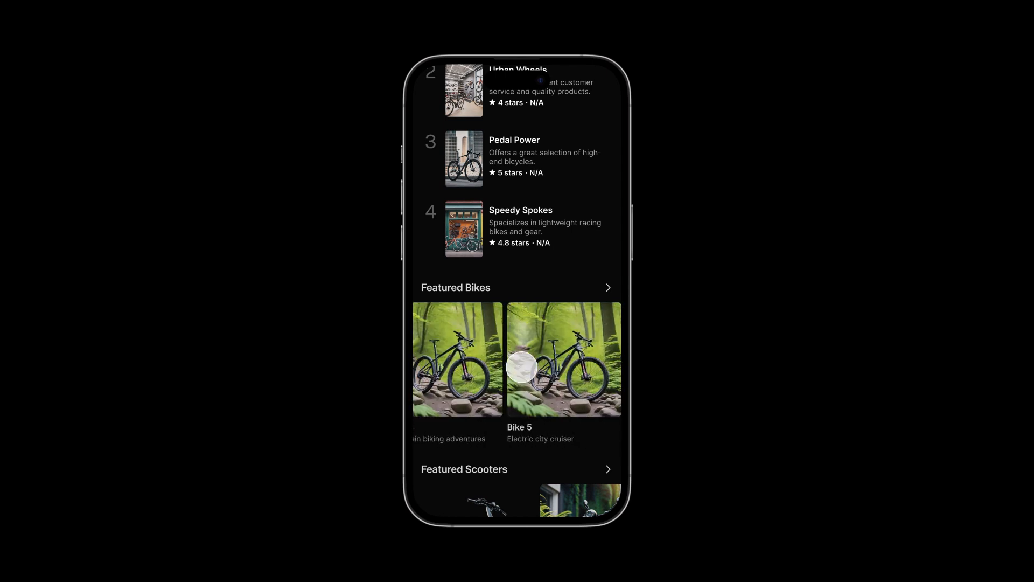
scroll(521, 367, "left", 6)
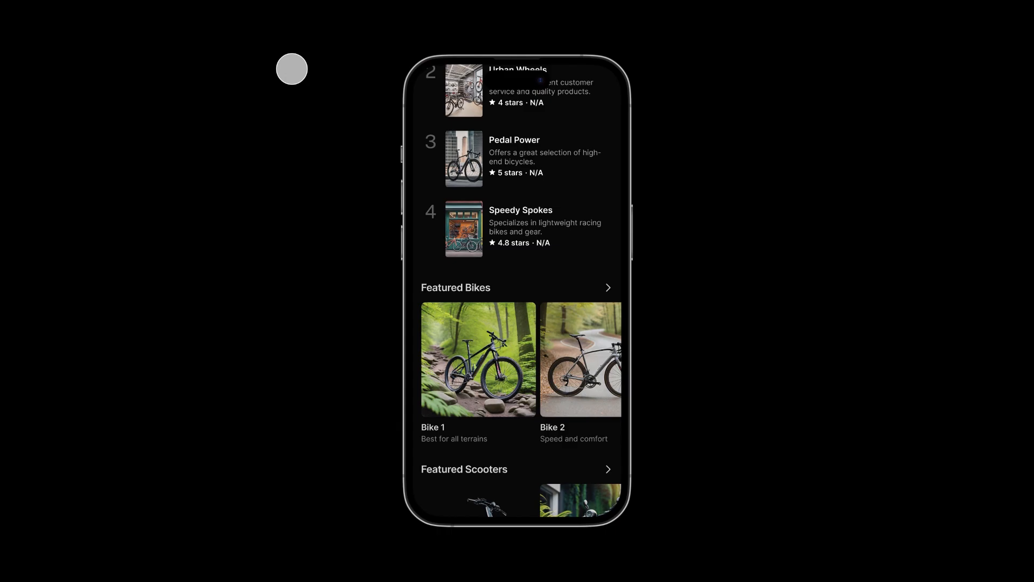
left_click(86, 6)
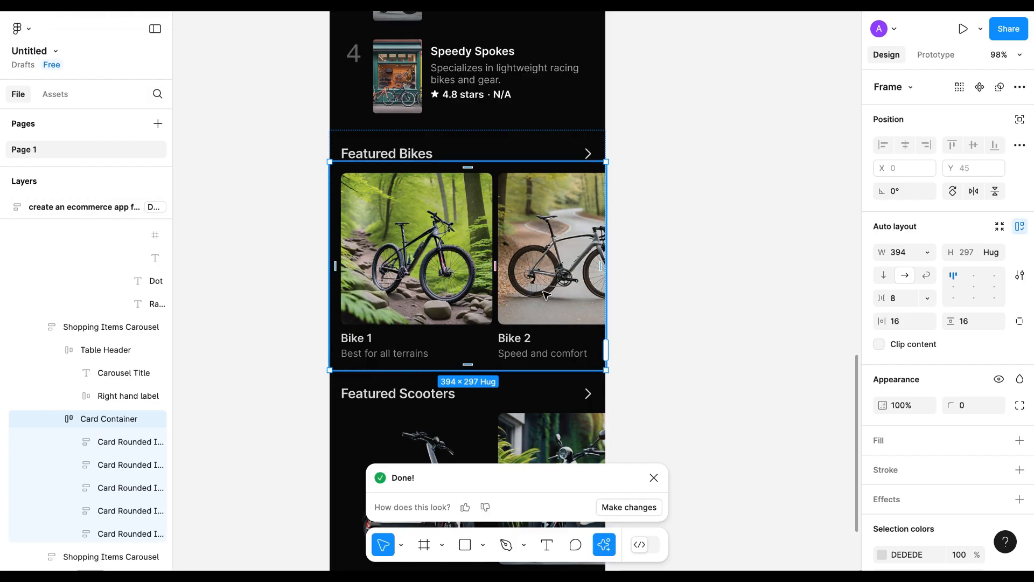
Dismiss the AI feedback message below the Featured Bikes carousel
scroll(547, 295, "up", 1)
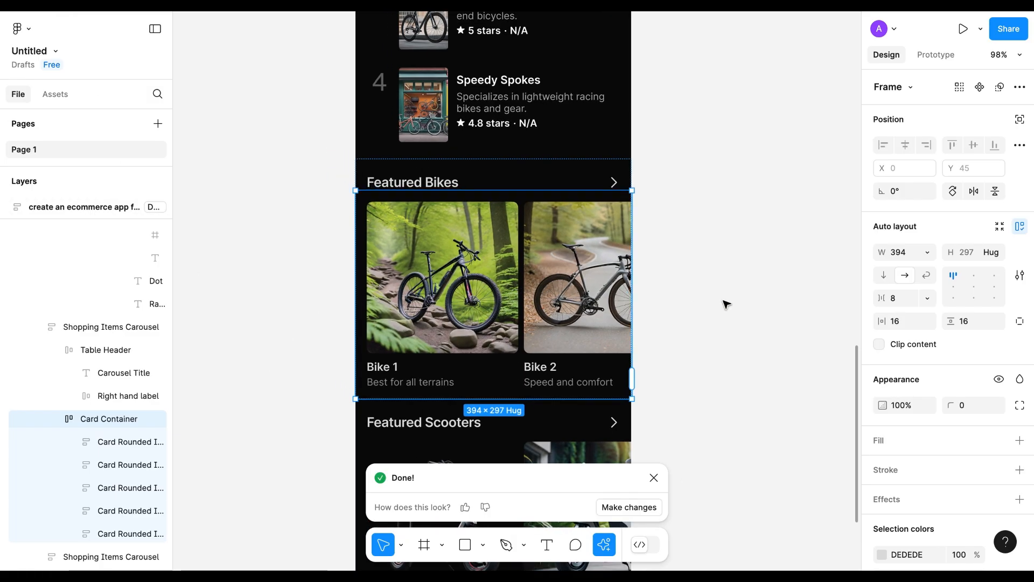
left_click(654, 477)
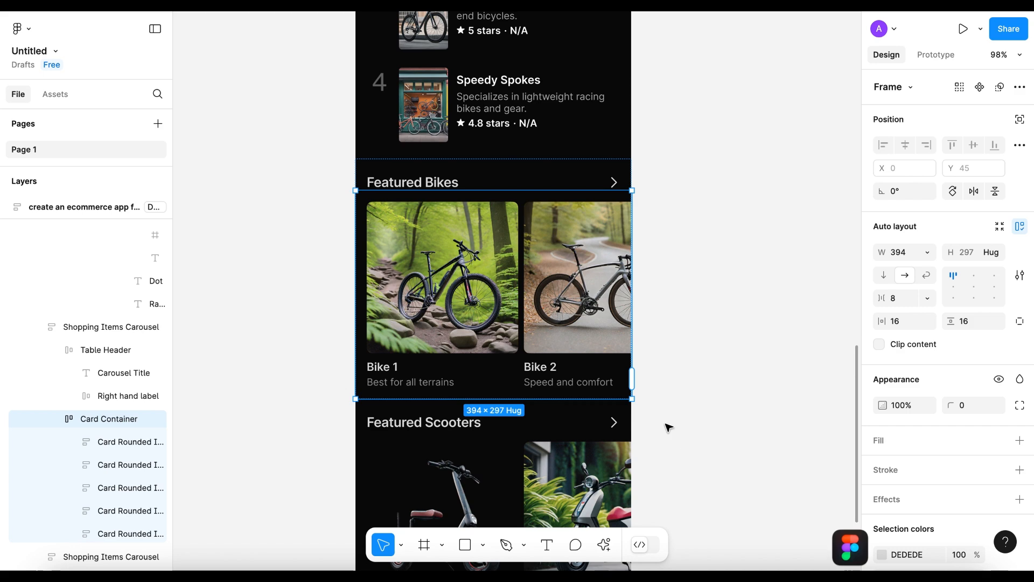
scroll(667, 425, "down", 4)
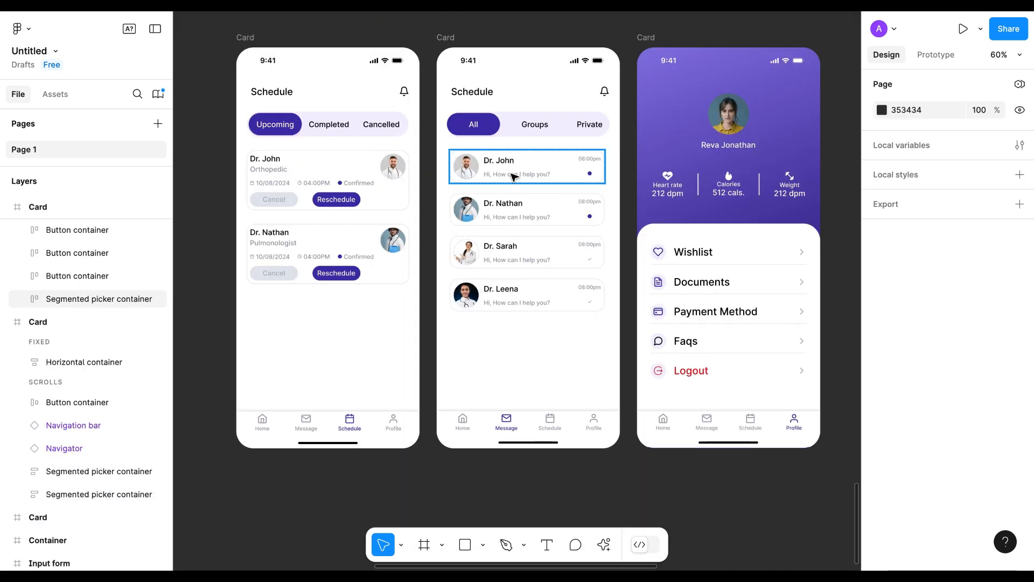
Wrap the four doctor message cards on the middle screen in one vertical auto layout frame
left_click(515, 177)
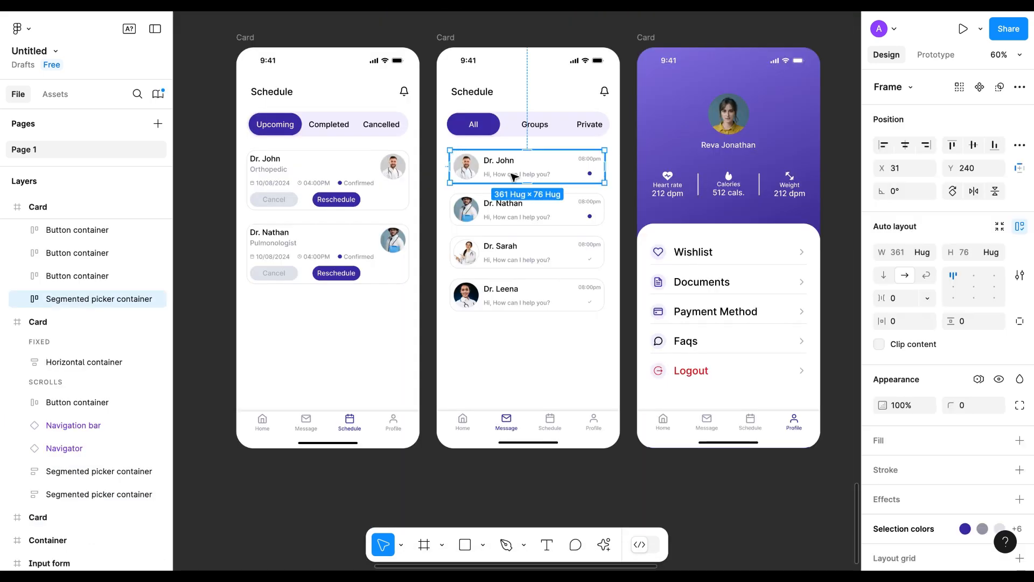
left_click(516, 209, "shift")
left_click(518, 250, "shift")
left_click(518, 299, "shift")
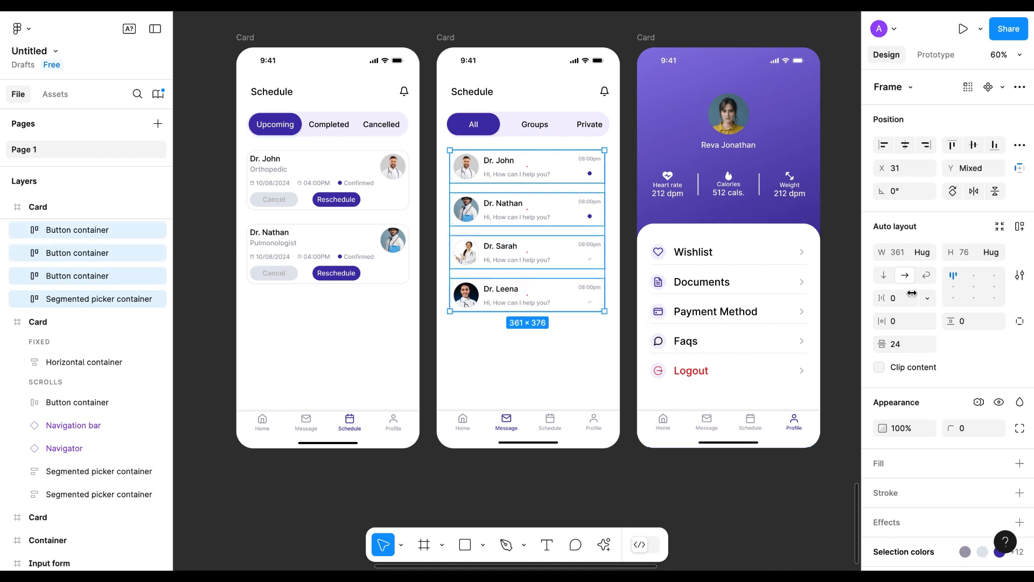
left_click(1020, 227)
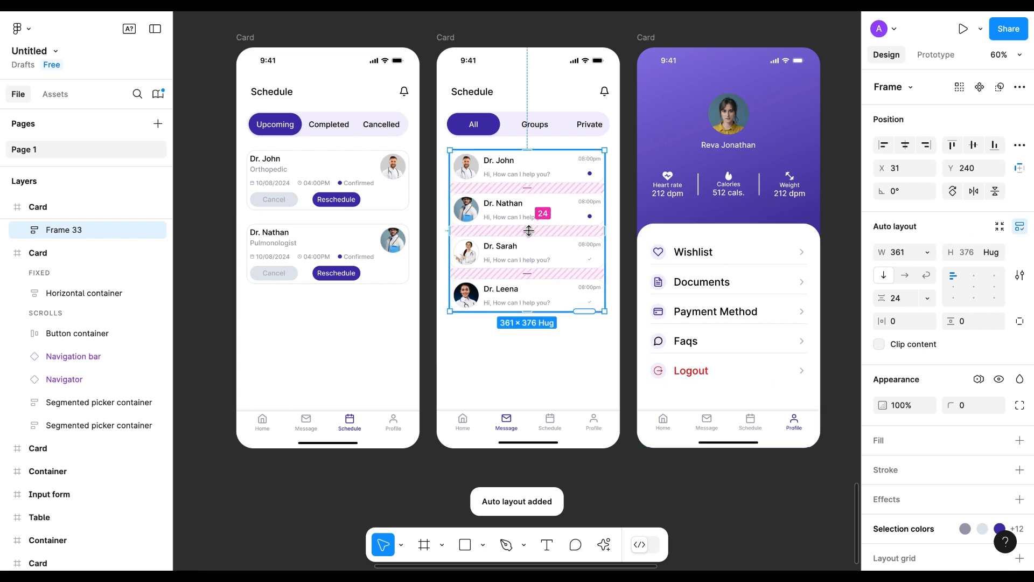
Keep the message list's gap at 24 and extend the list by two cards with AI-generated content
left_click(556, 192)
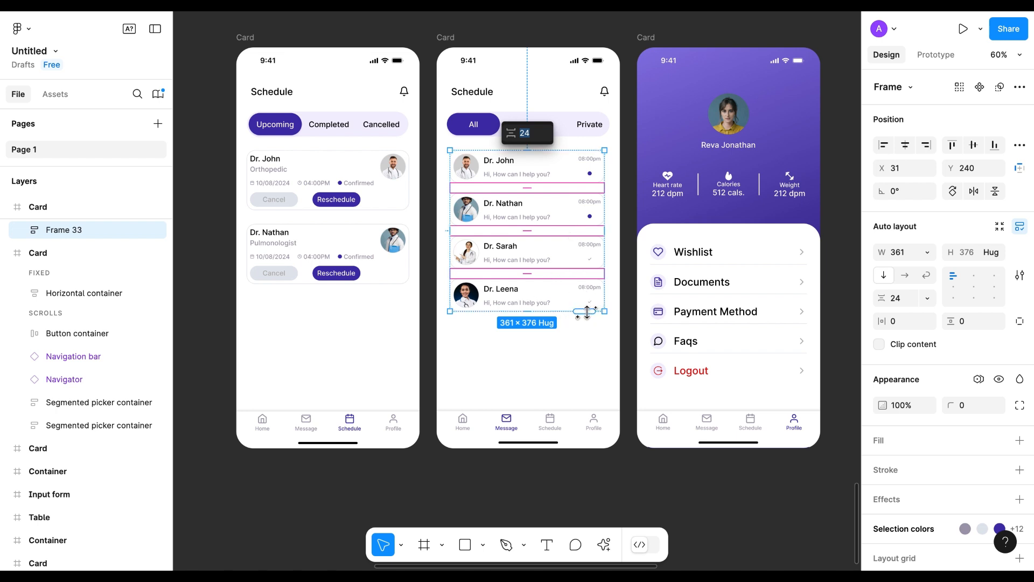
key("Return")
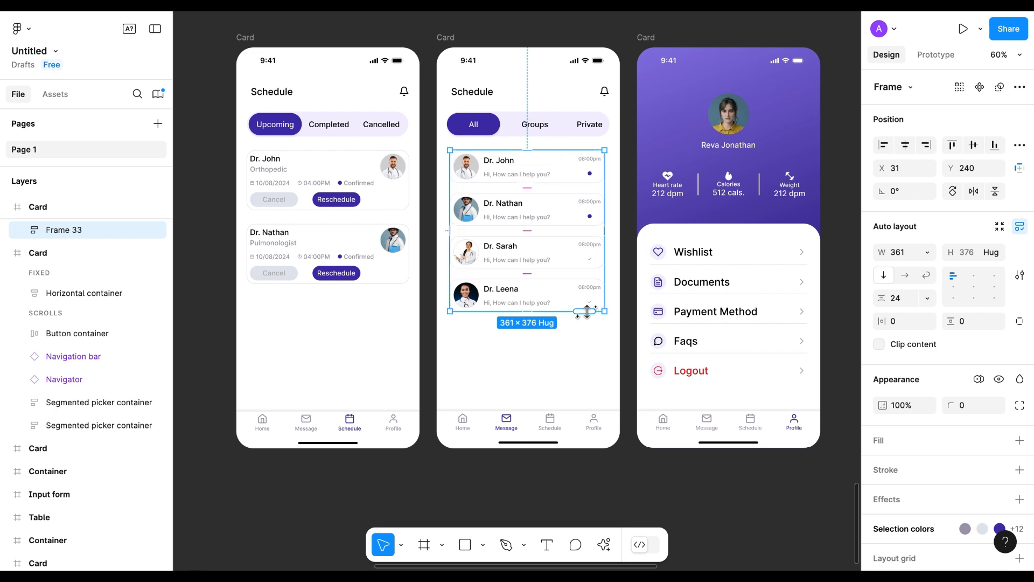
left_click_drag(587, 311, 590, 380)
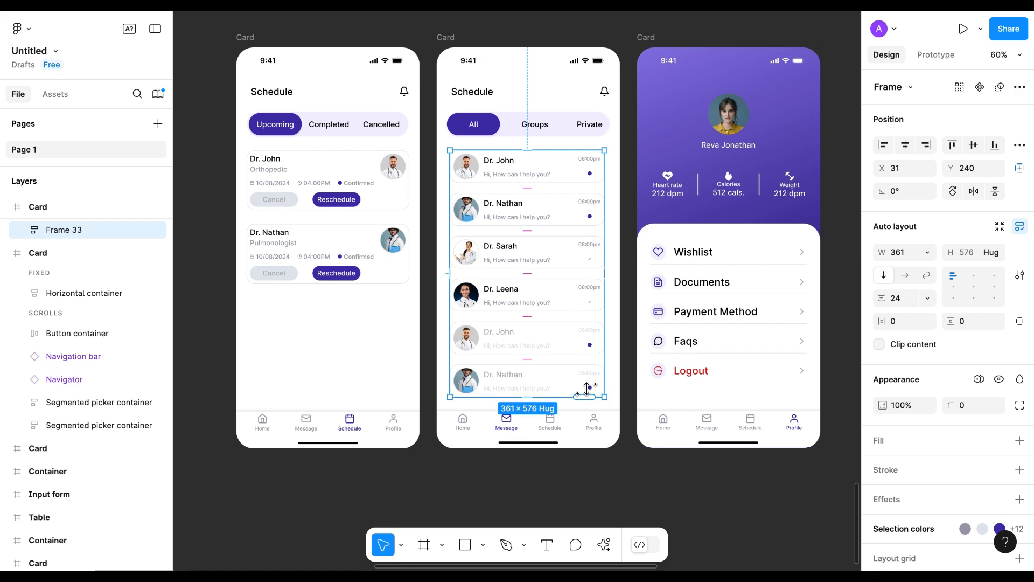
left_click(587, 386)
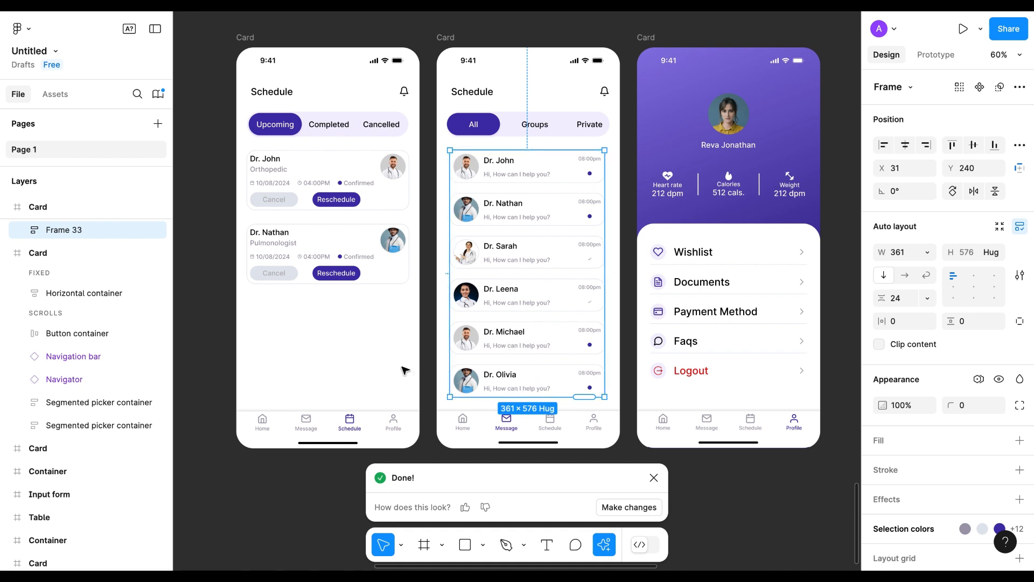
Wrap the two Upcoming appointment cards in a vertical auto layout and extend the list by two cards with AI-generated content
left_click(315, 175)
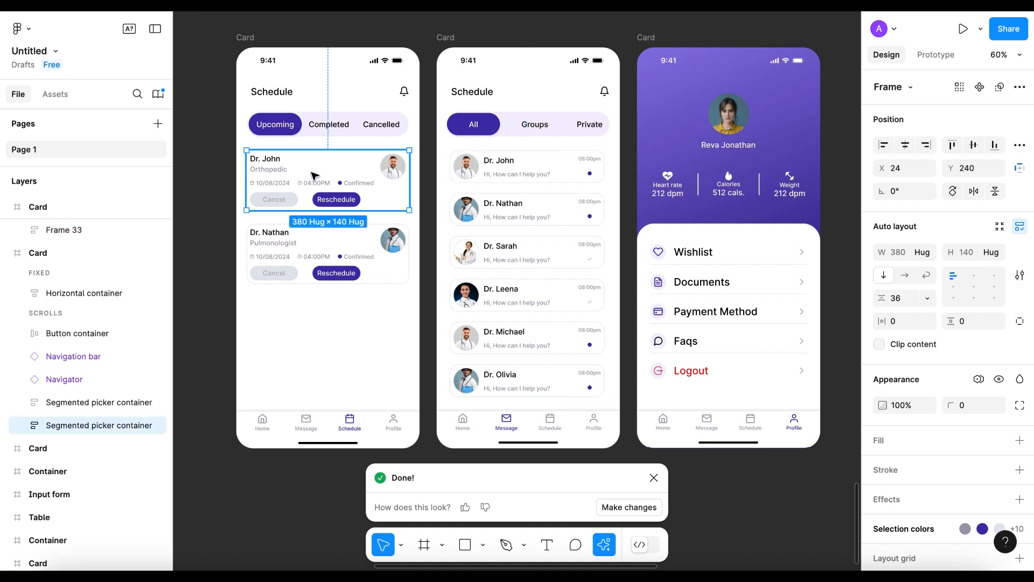
left_click(309, 251, "shift")
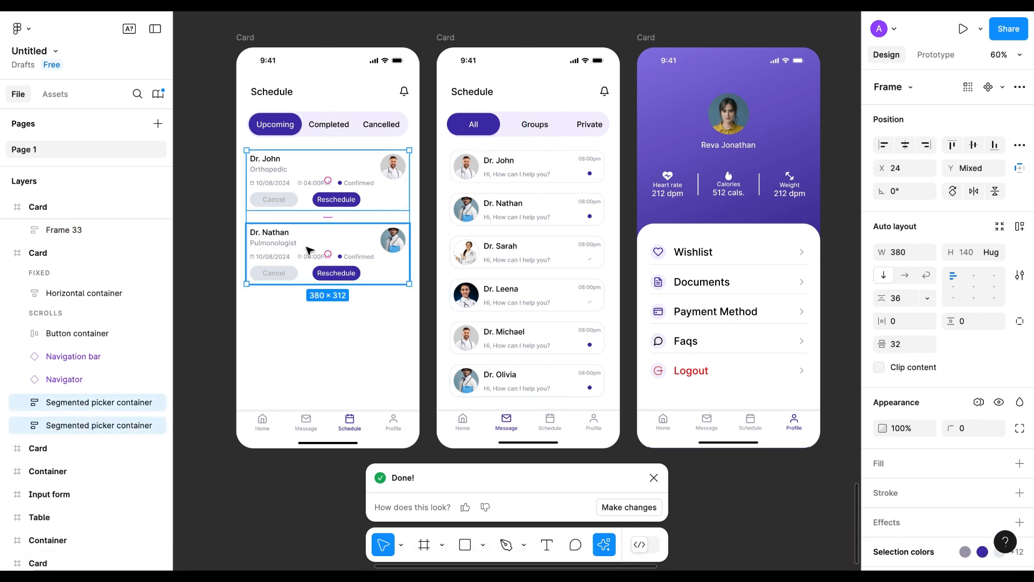
left_click(1021, 227)
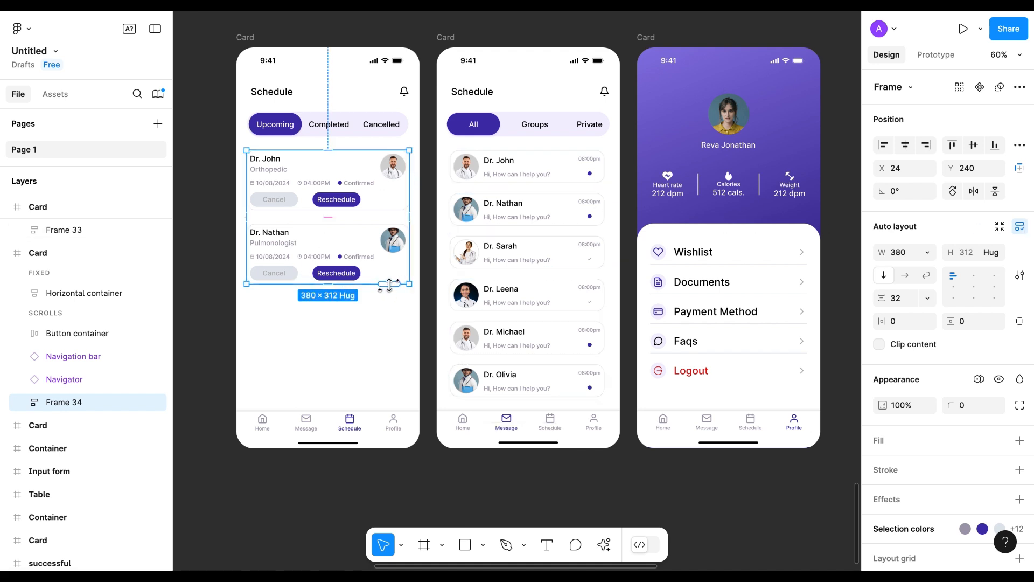
left_click_drag(389, 284, 380, 433)
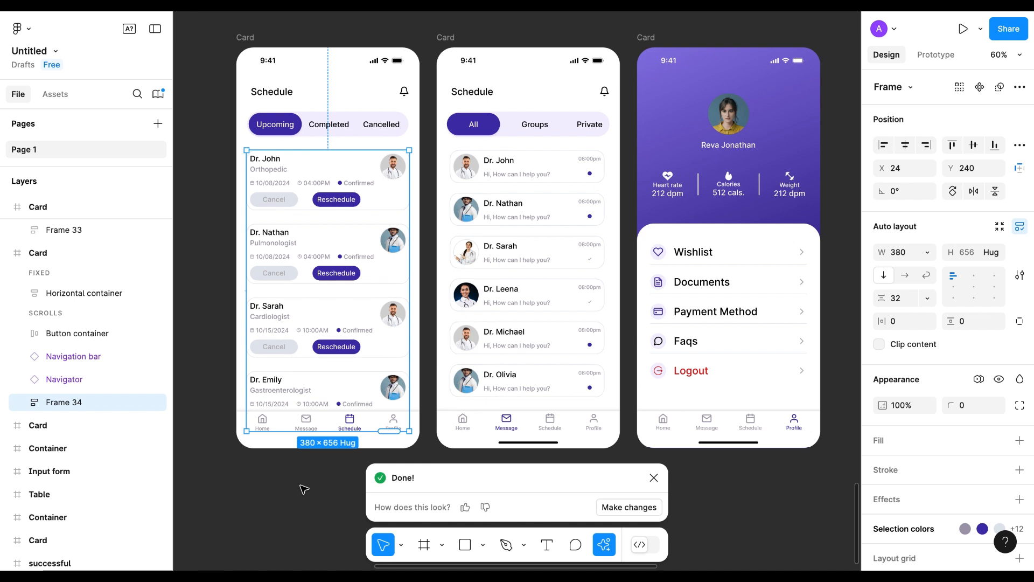
left_click(304, 489)
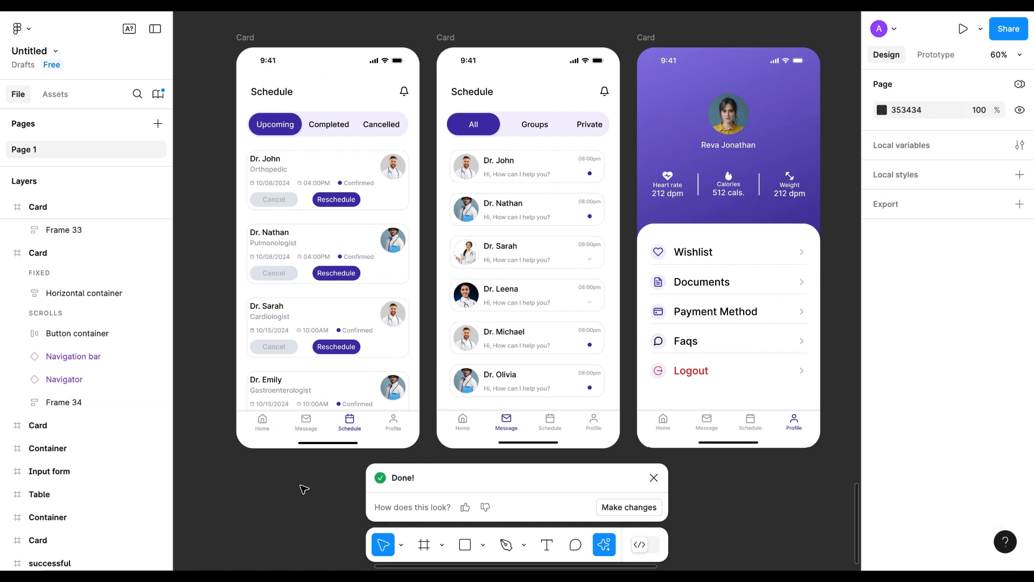